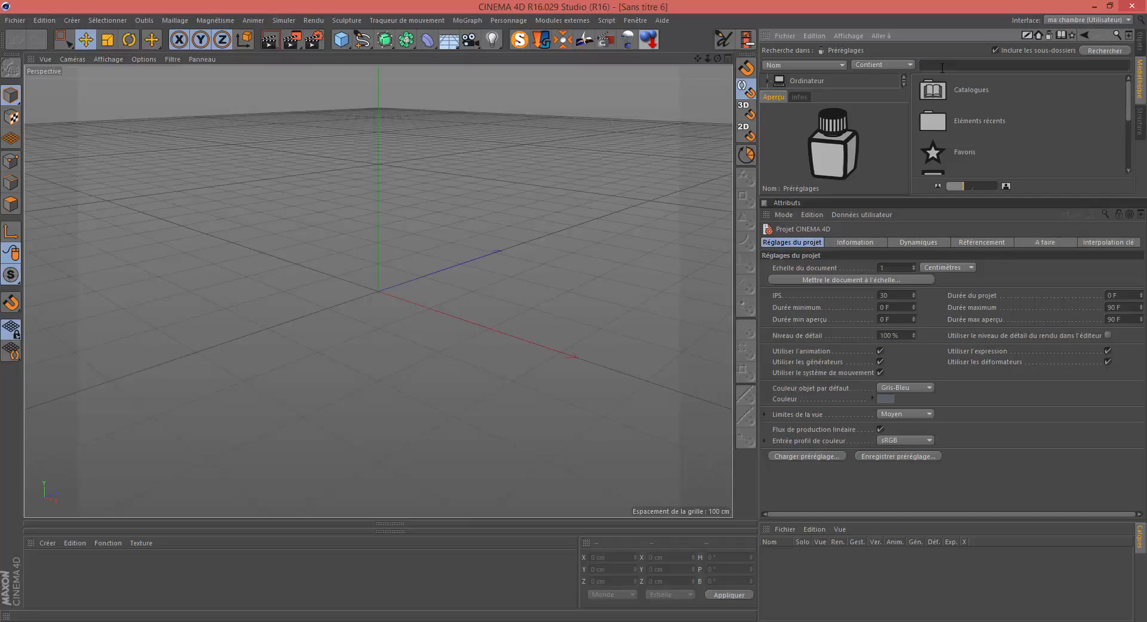
# - Search the content library presets for "house" and load the House Builder preset from House Builder - Modular
pyautogui.write('hduse')
pyautogui.press('Return')
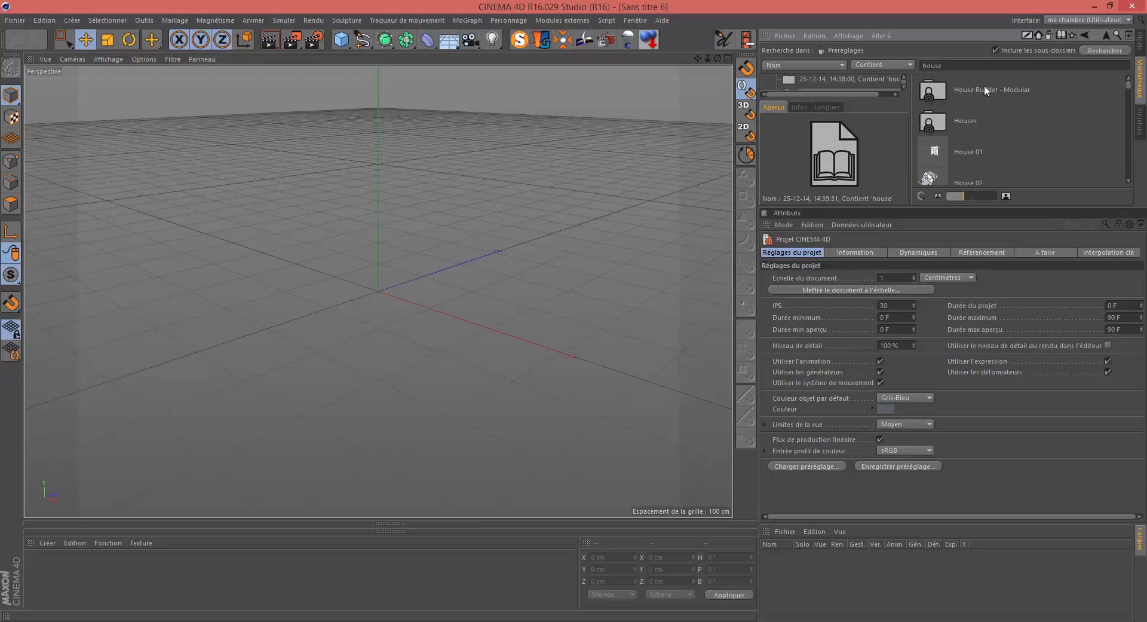
pyautogui.doubleClick(931, 90)
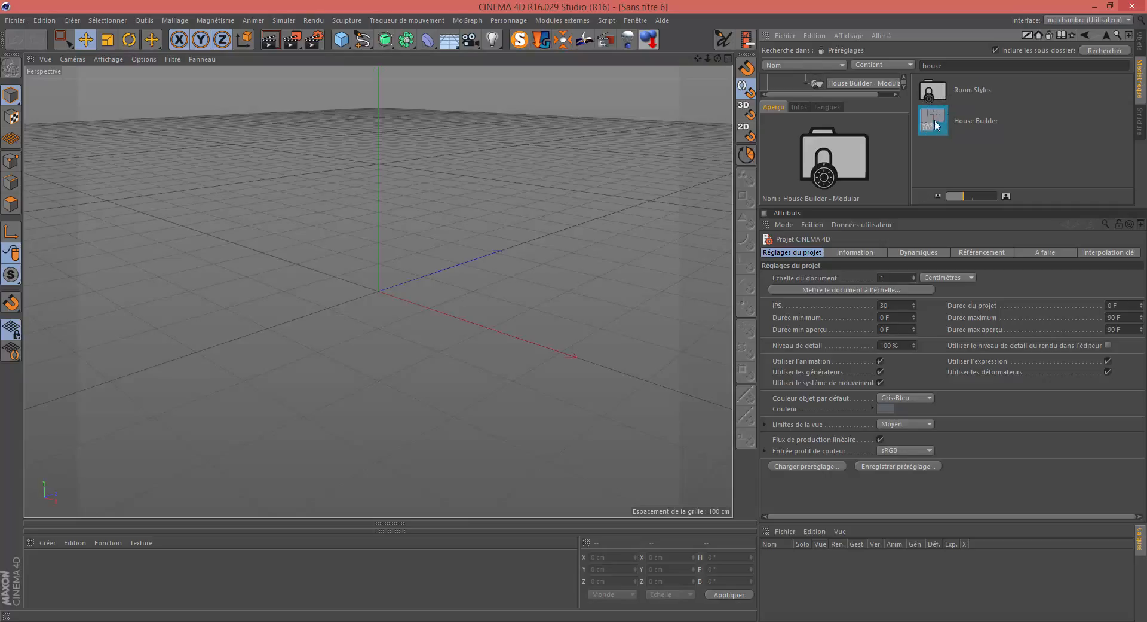
pyautogui.doubleClick(930, 120)
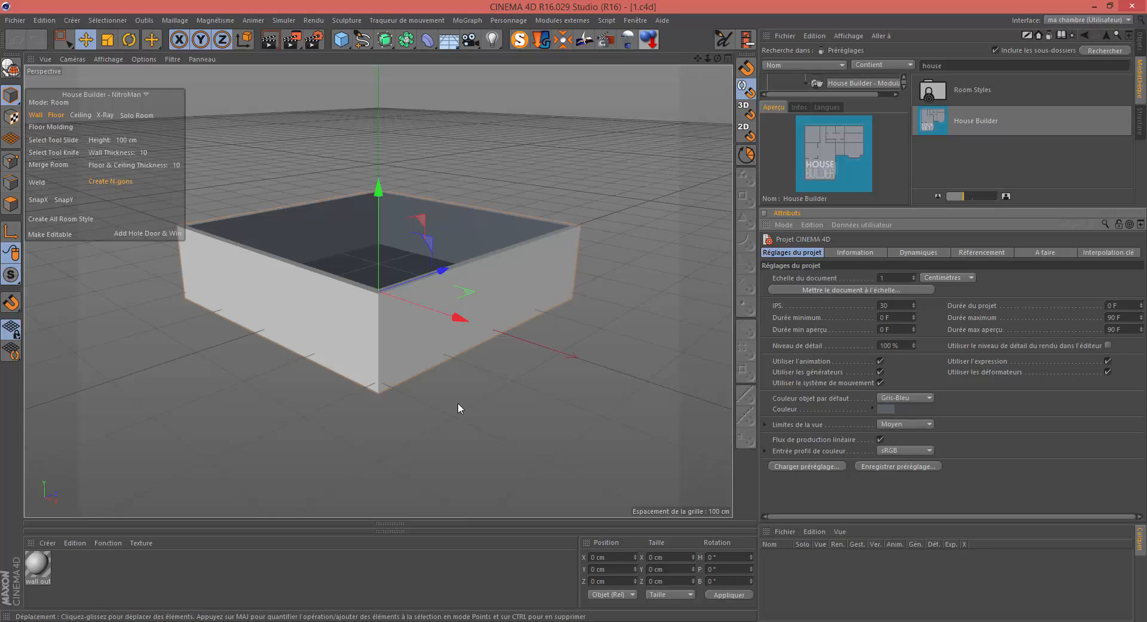
# - Mark the room's lower front corner in red with the annotation brush and clear the annotation
pyautogui.keyDown('alt'); pyautogui.moveTo(460, 409); pyautogui.dragTo(406, 361); pyautogui.keyUp('alt')
pyautogui.scroll(8, 406, 361)
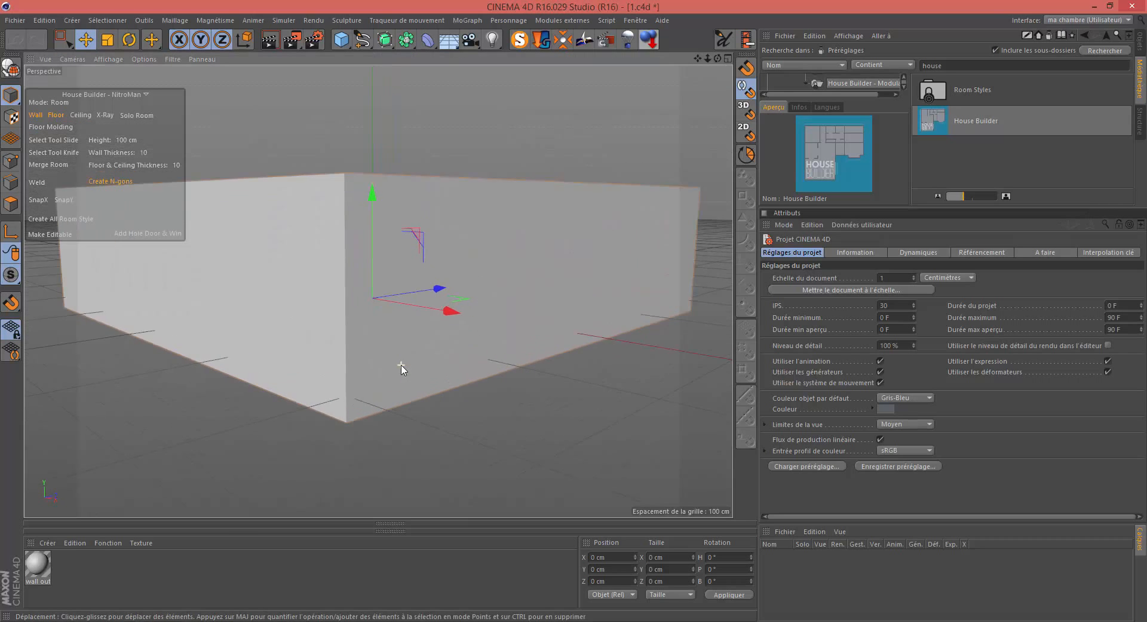
pyautogui.click(724, 39)
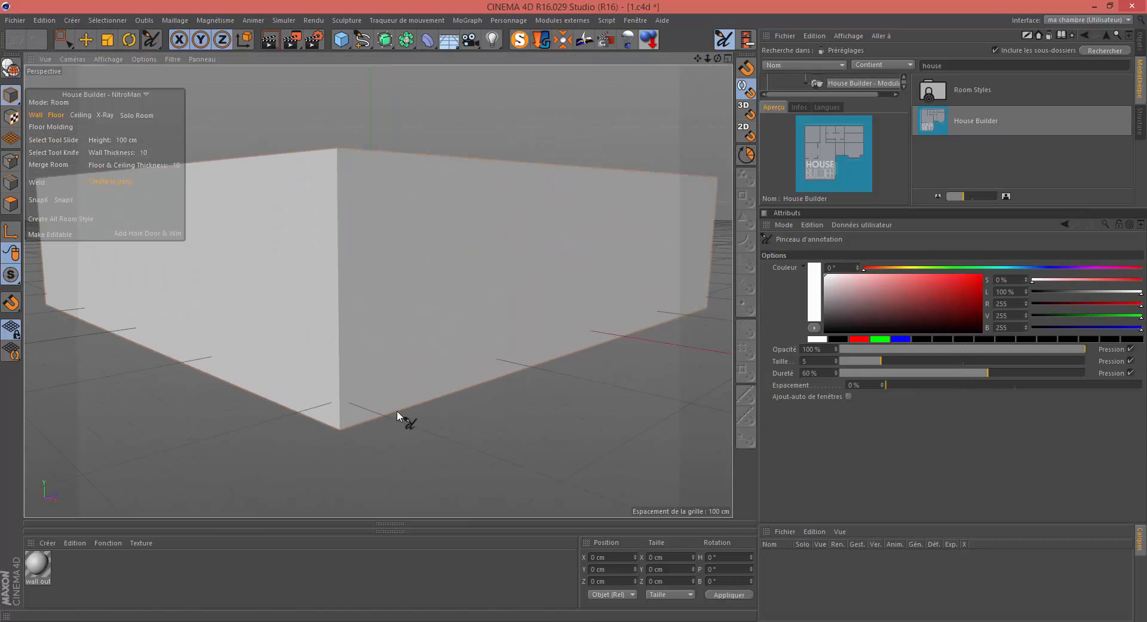
pyautogui.moveTo(339, 410); pyautogui.dragTo(341, 429)
pyautogui.click(981, 276)
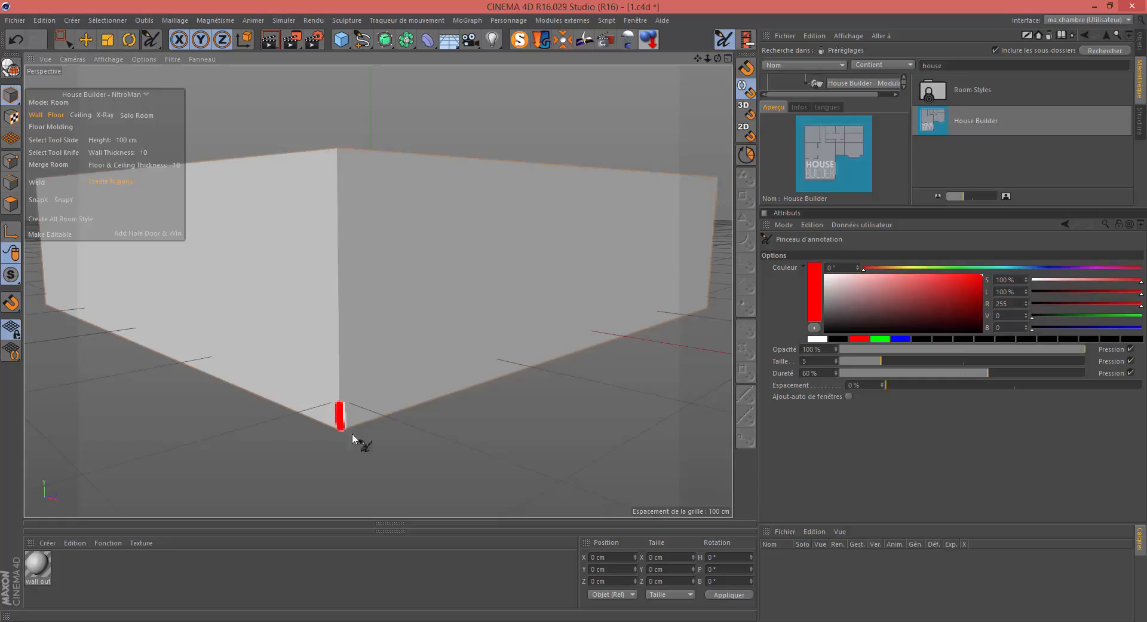
pyautogui.click(746, 39)
# - Drop the House Builder room to the floor with Drop To Floor
pyautogui.scroll(-3, 503, 158)
pyautogui.scroll(-3, 501, 133)
pyautogui.keyDown('alt'); pyautogui.moveTo(477, 159); pyautogui.dragTo(469, 206); pyautogui.keyUp('alt')
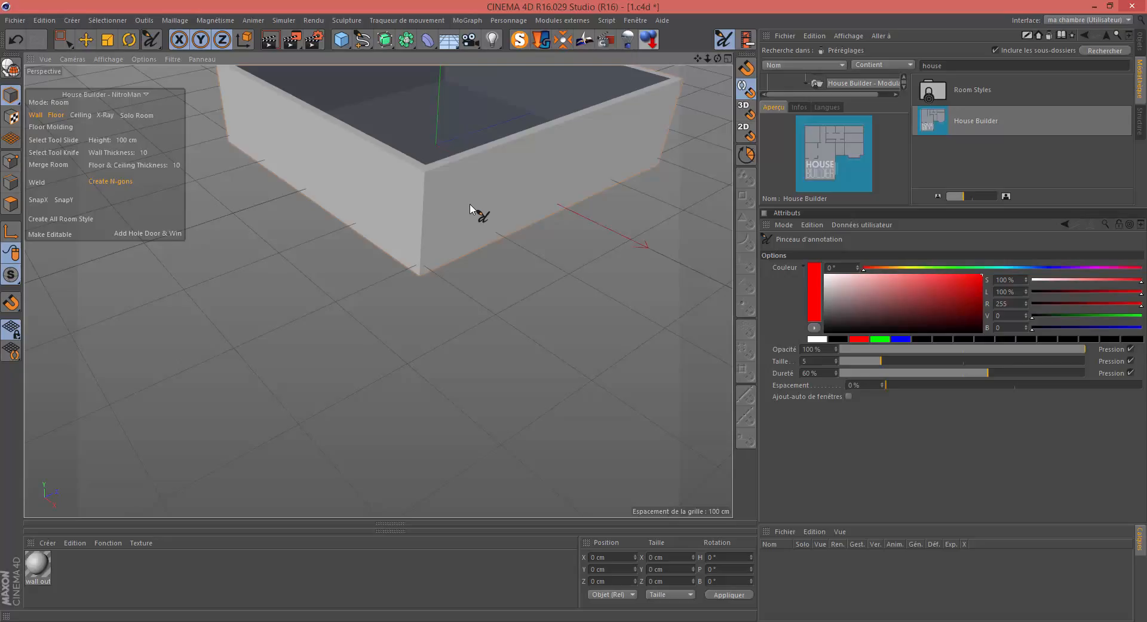
pyautogui.scroll(-3, 471, 206)
pyautogui.keyDown('alt'); pyautogui.moveTo(494, 266); pyautogui.dragTo(505, 230); pyautogui.keyUp('alt')
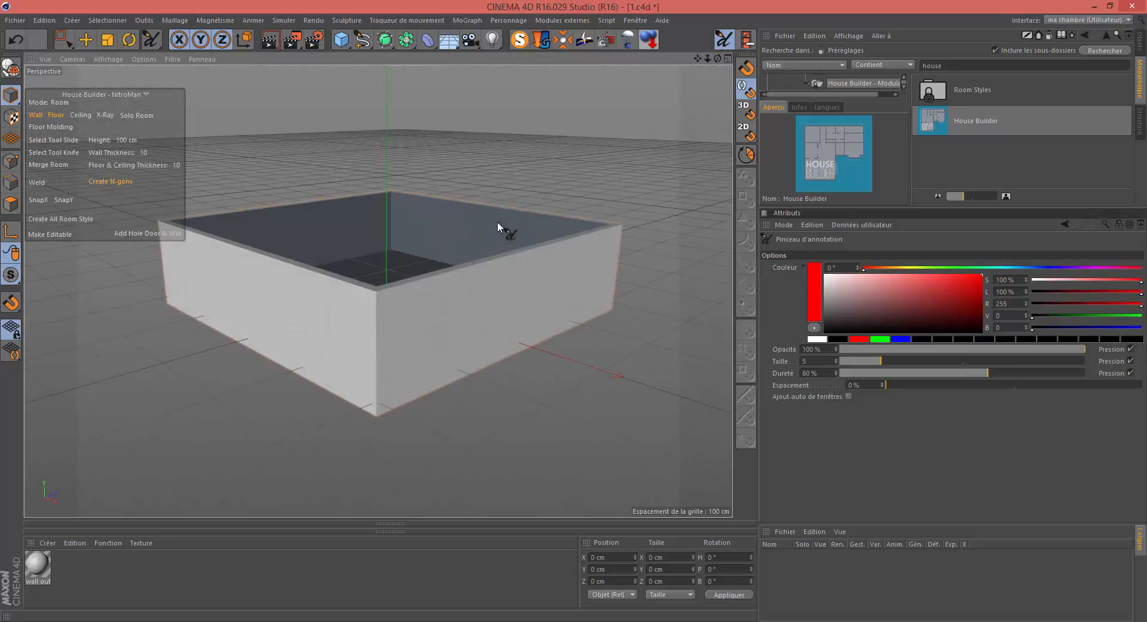
pyautogui.click(650, 41)
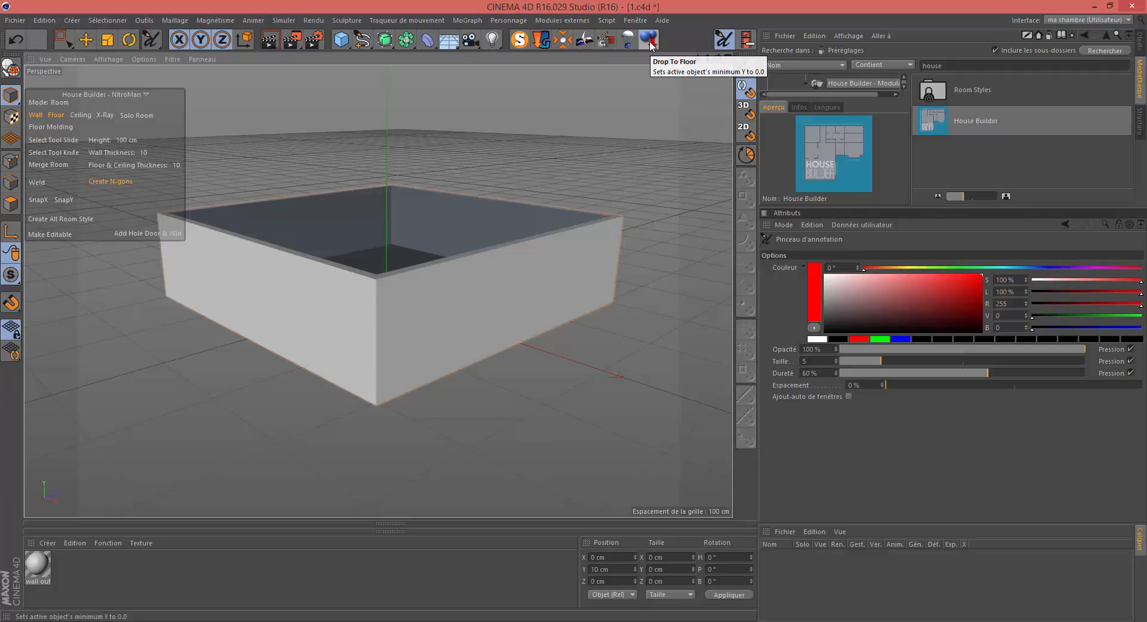
# - Switch to the top view and choose Centimètres as the display unit in the preferences
pyautogui.press('F2')
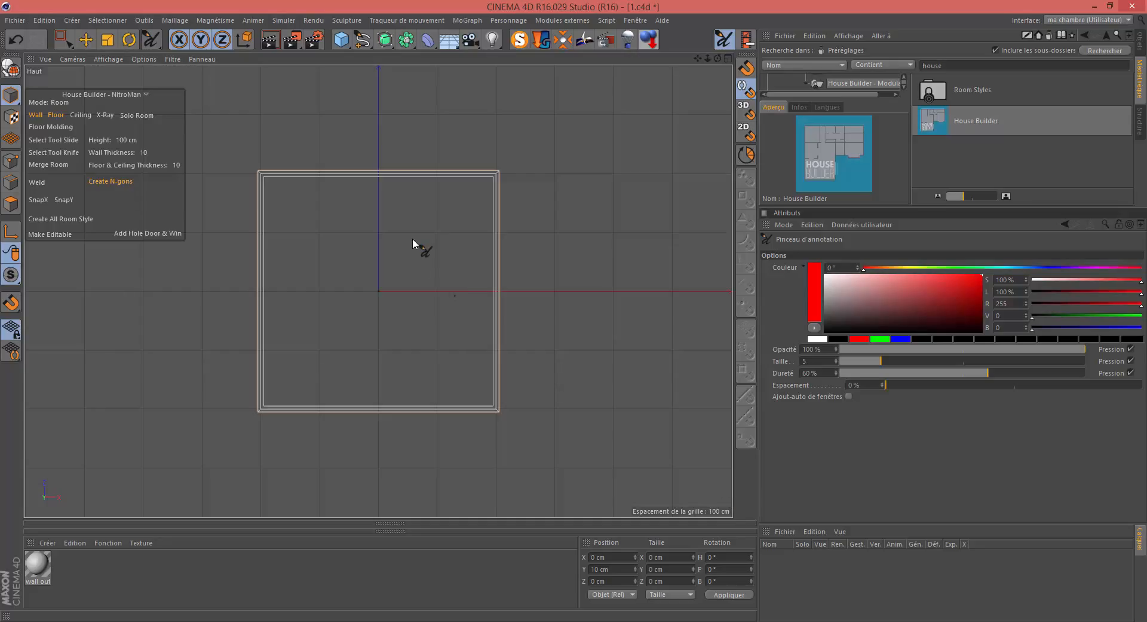
pyautogui.hotkey('ctrl', 'e')
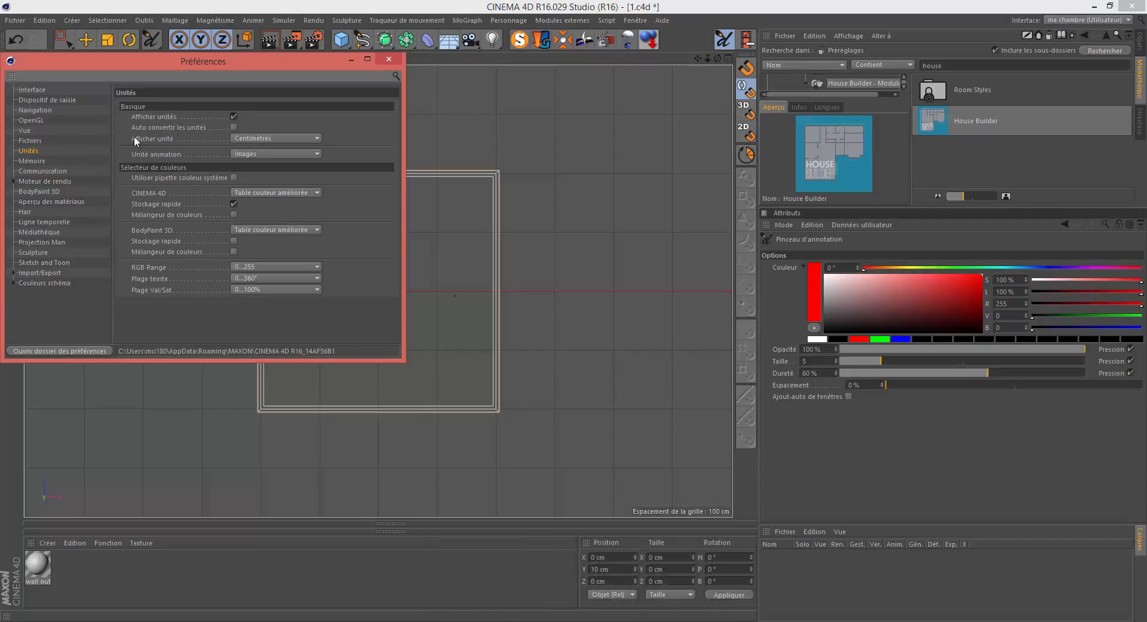
pyautogui.click(269, 138)
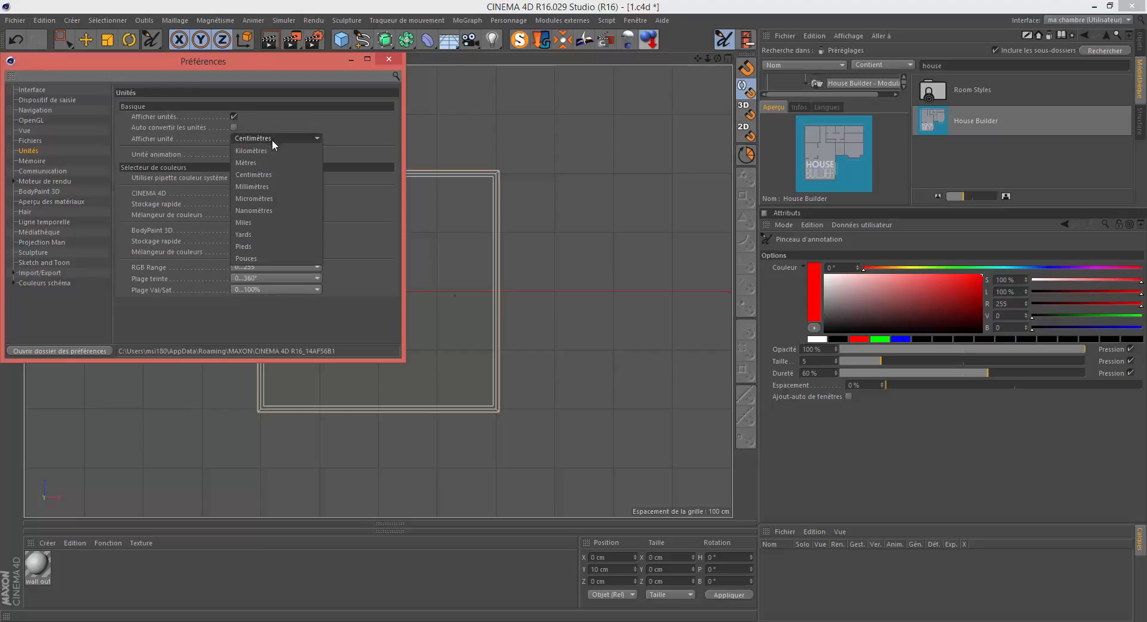
pyautogui.click(277, 175)
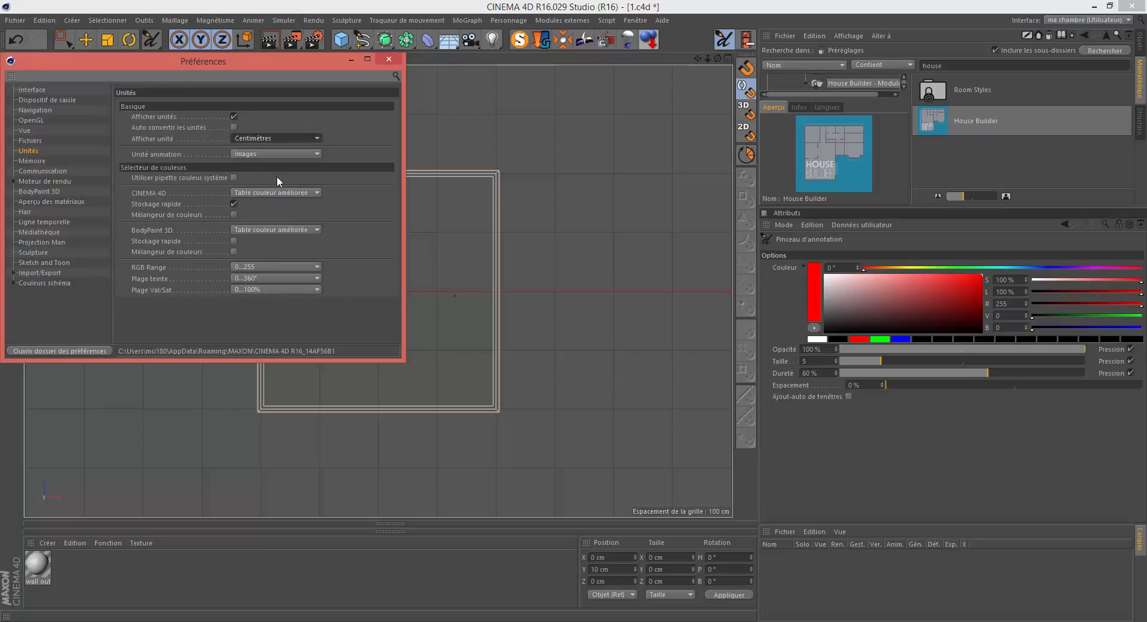
pyautogui.click(394, 58)
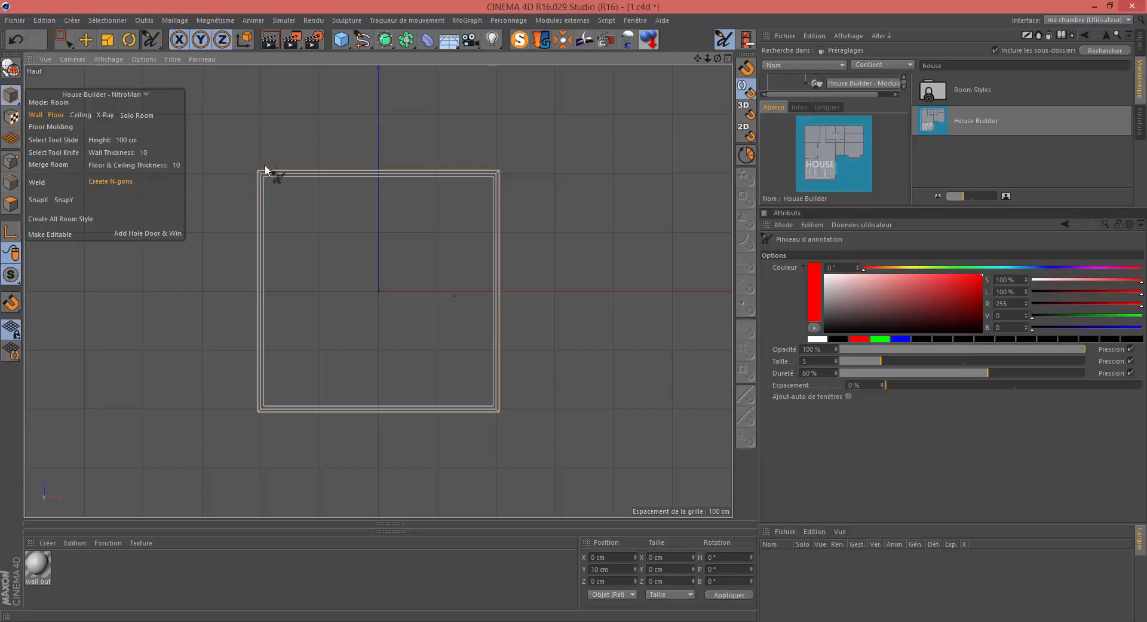
# - Draw red annotation strokes along two adjacent sides of the room in the top view and clear them
pyautogui.moveTo(242, 173); pyautogui.dragTo(238, 326)
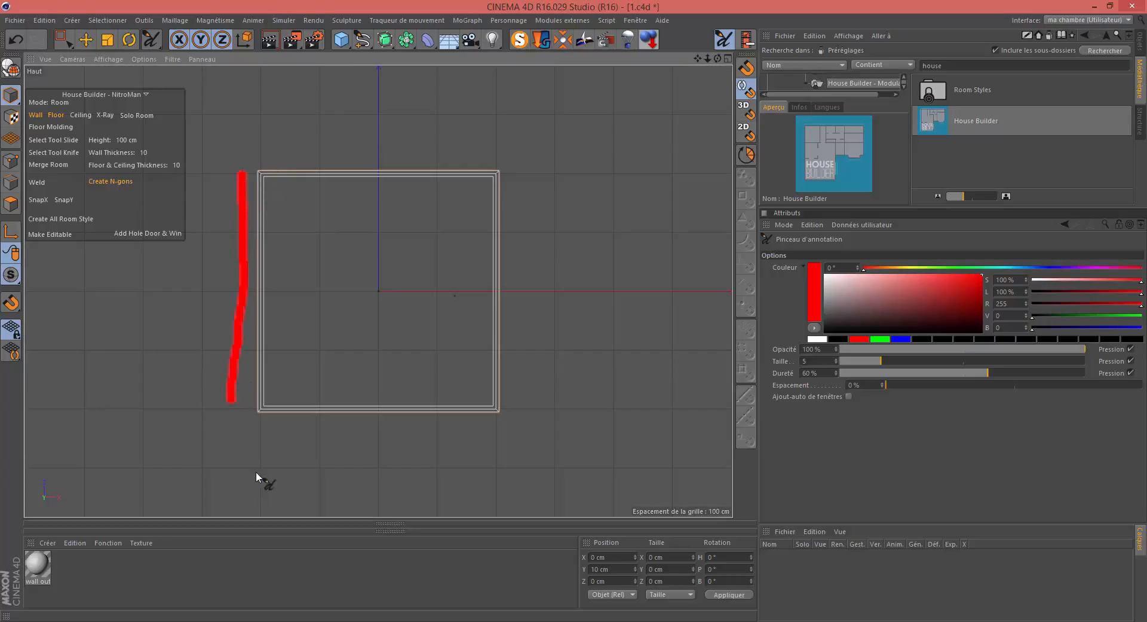
pyautogui.moveTo(350, 436); pyautogui.dragTo(534, 435)
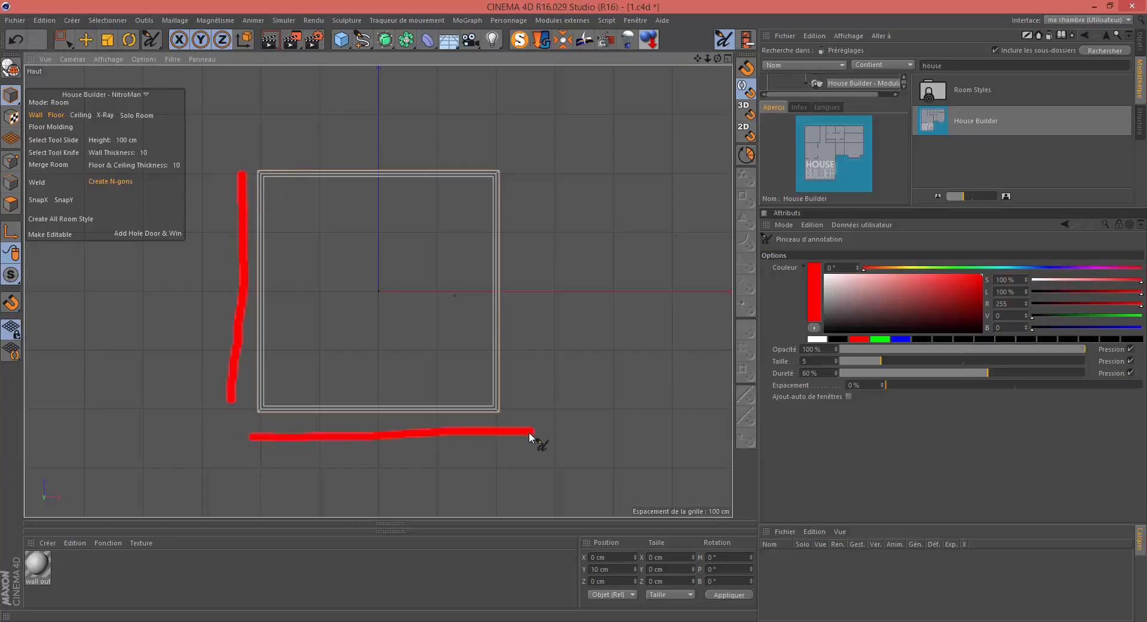
pyautogui.click(747, 40)
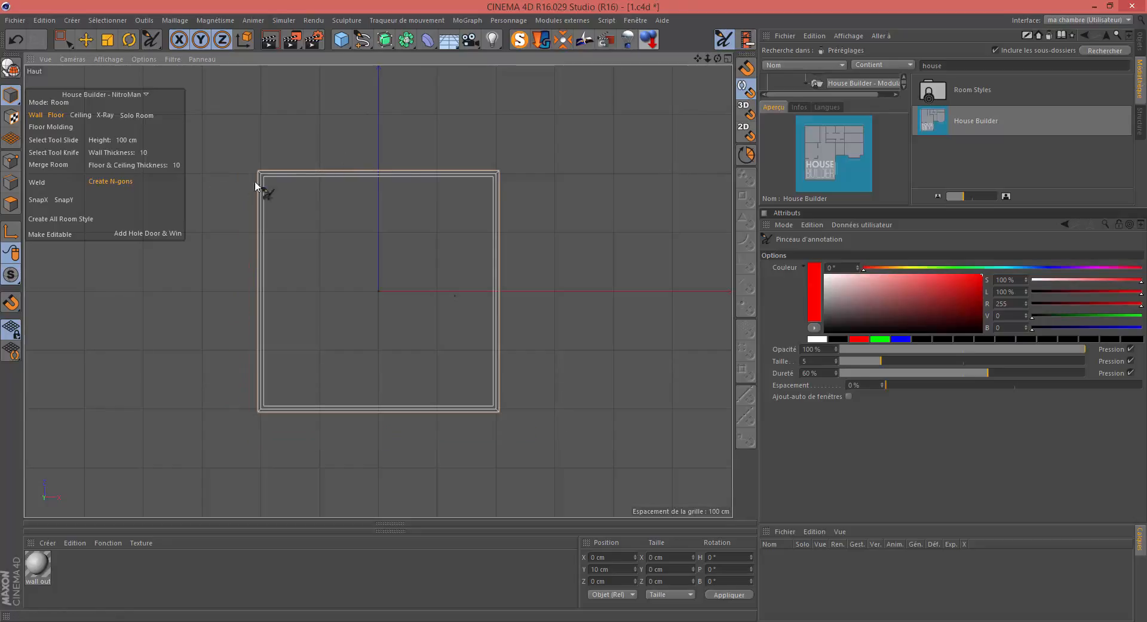
# - Select the Plane object under House Builder and pick its back (+Z) edge in edge mode with the Move tool
pyautogui.click(1142, 43)
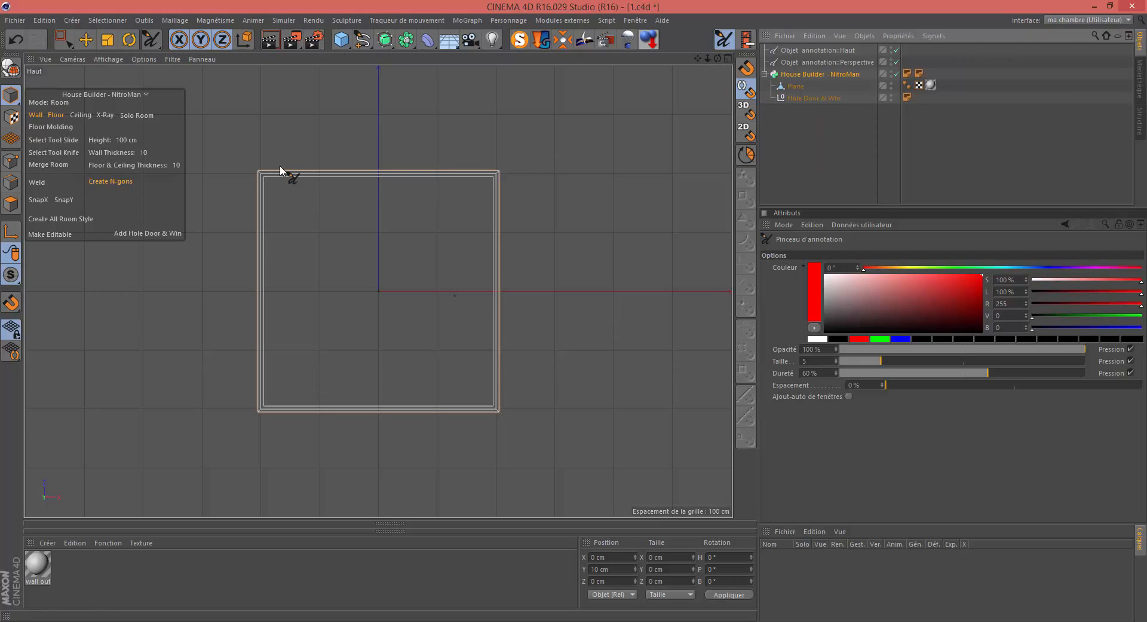
pyautogui.click(796, 89)
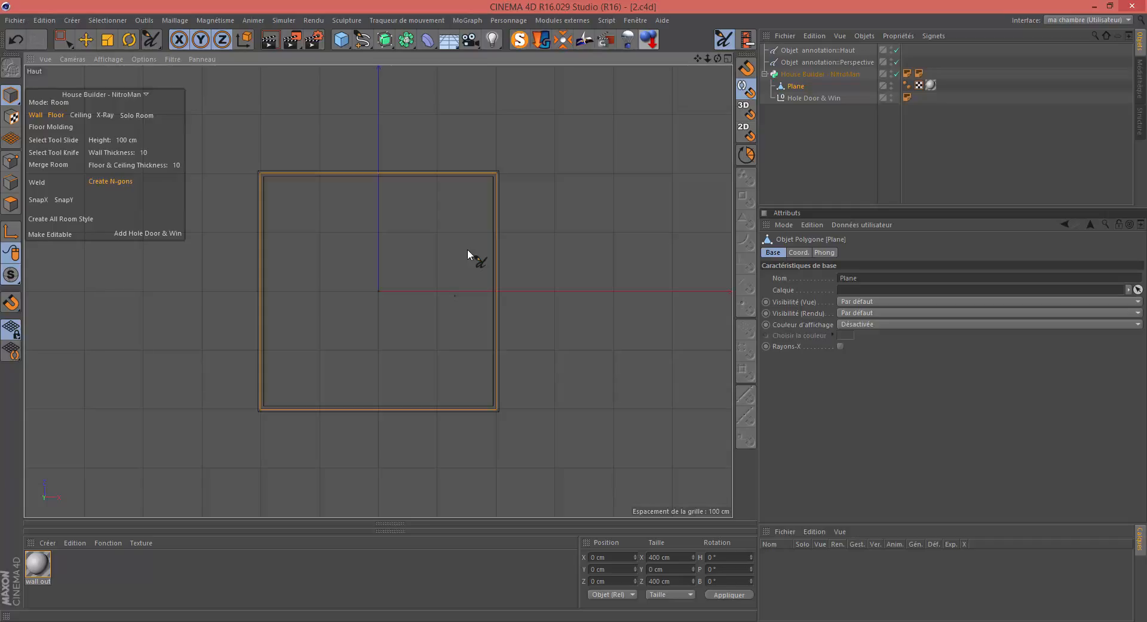
pyautogui.keyDown('alt'); pyautogui.moveTo(468, 250); pyautogui.dragTo(476, 329, button='middle'); pyautogui.keyUp('alt')
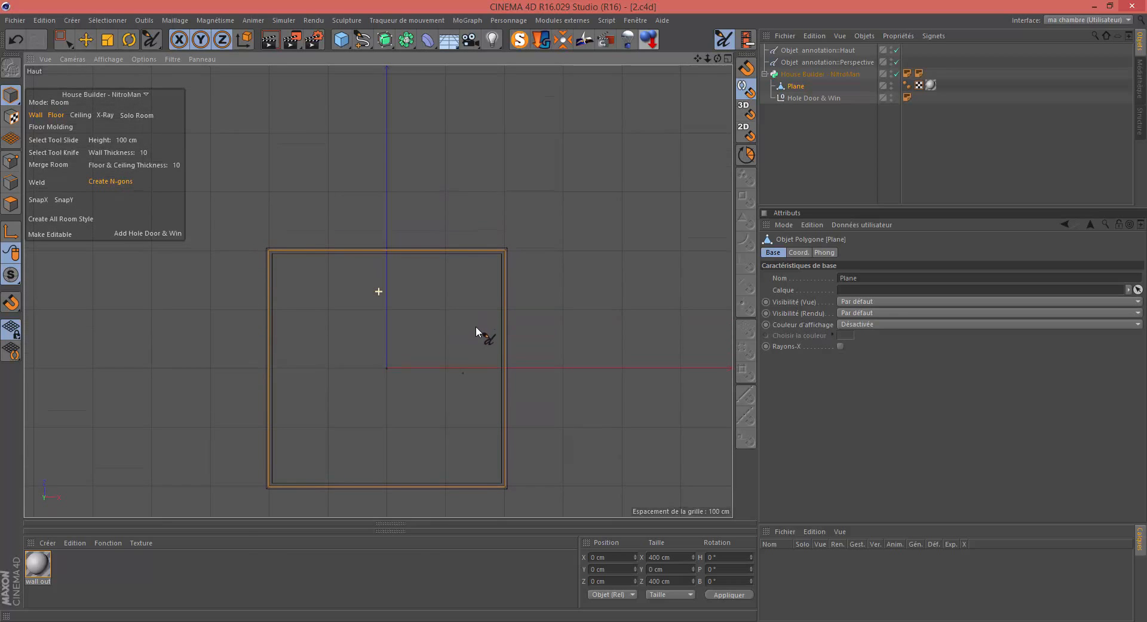
pyautogui.scroll(-1, 476, 326)
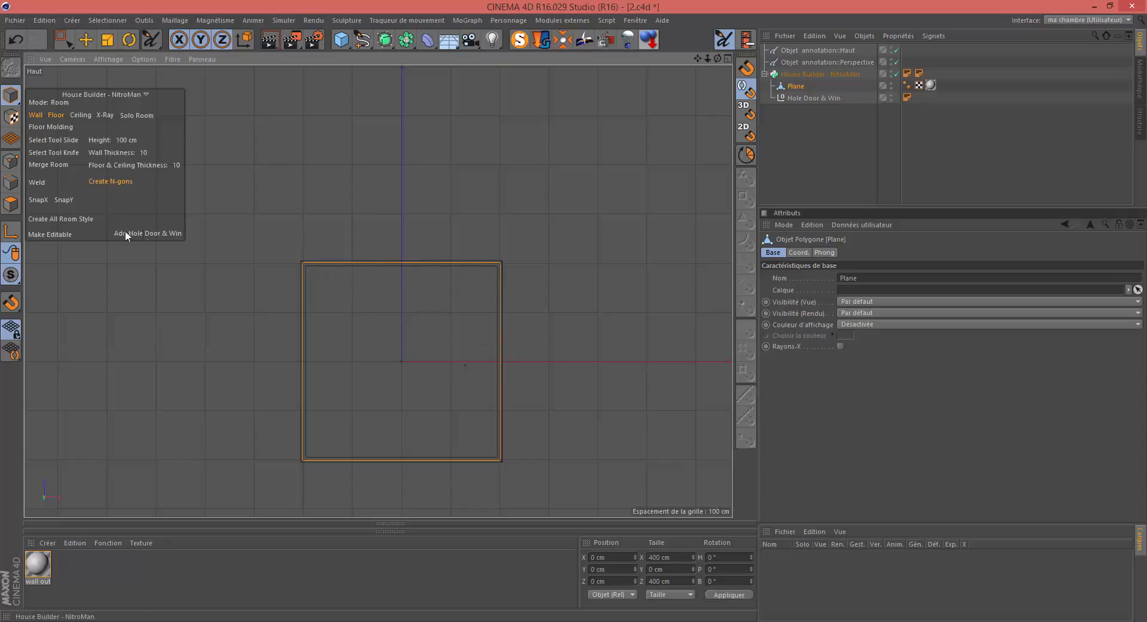
pyautogui.click(10, 183)
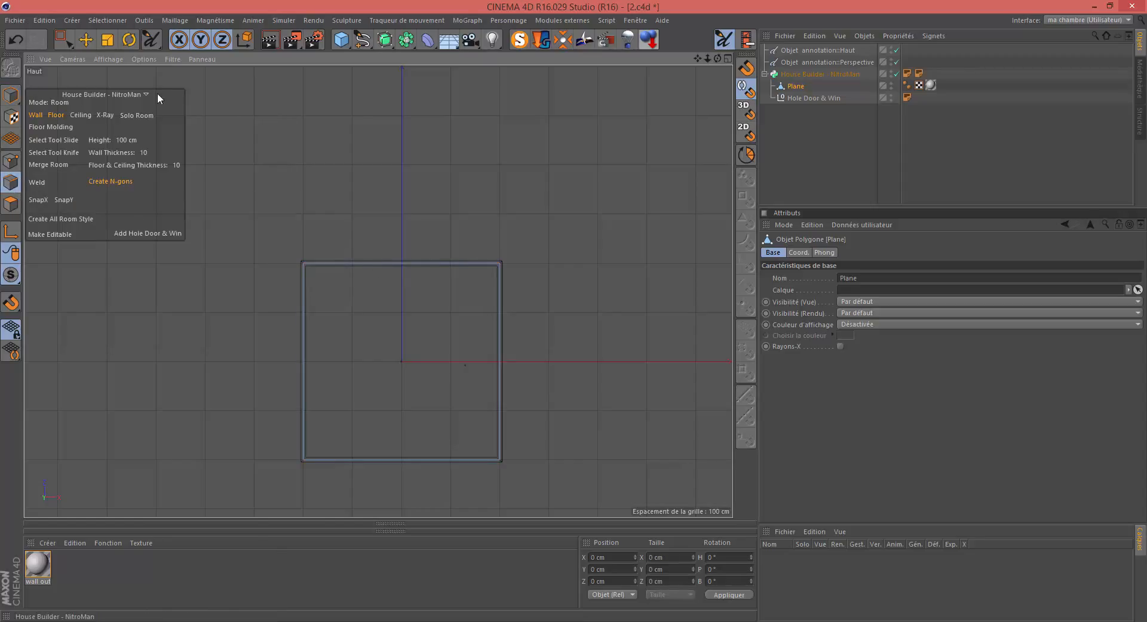
pyautogui.press('e')
pyautogui.click(364, 262)
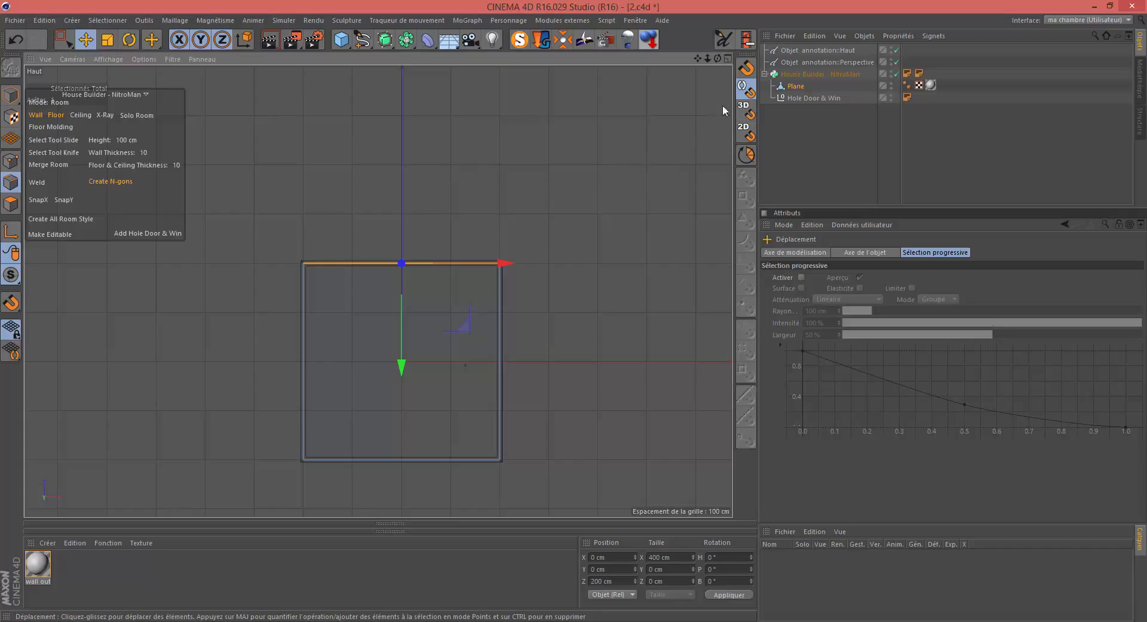
# - Enable snapping in 2D mode with workplane and grid intersection snapping
pyautogui.click(753, 72)
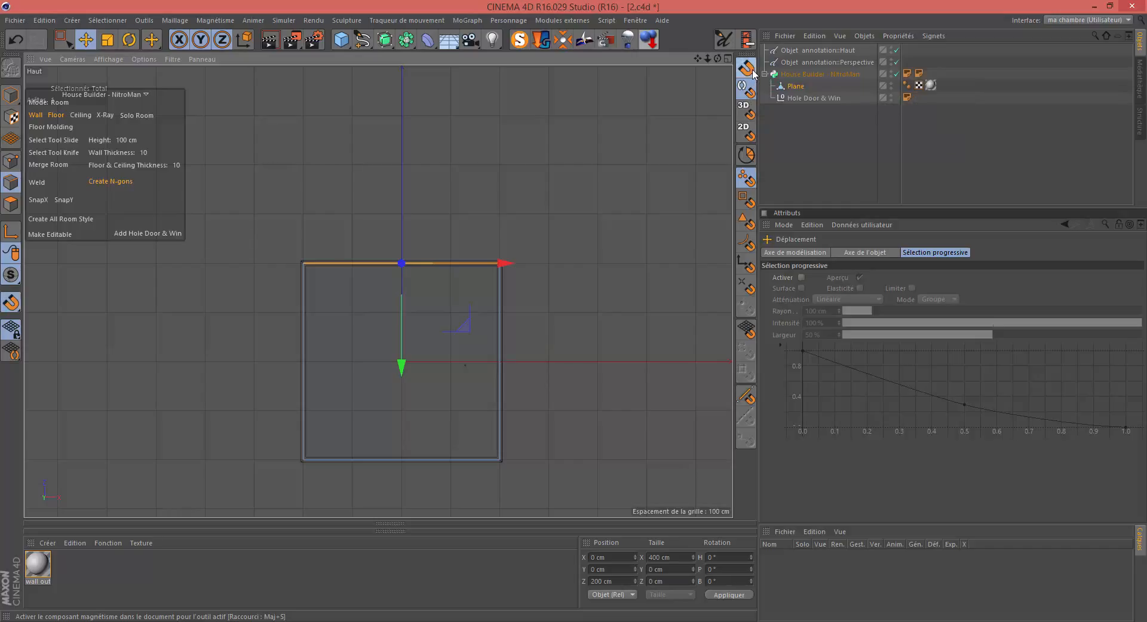
pyautogui.click(751, 135)
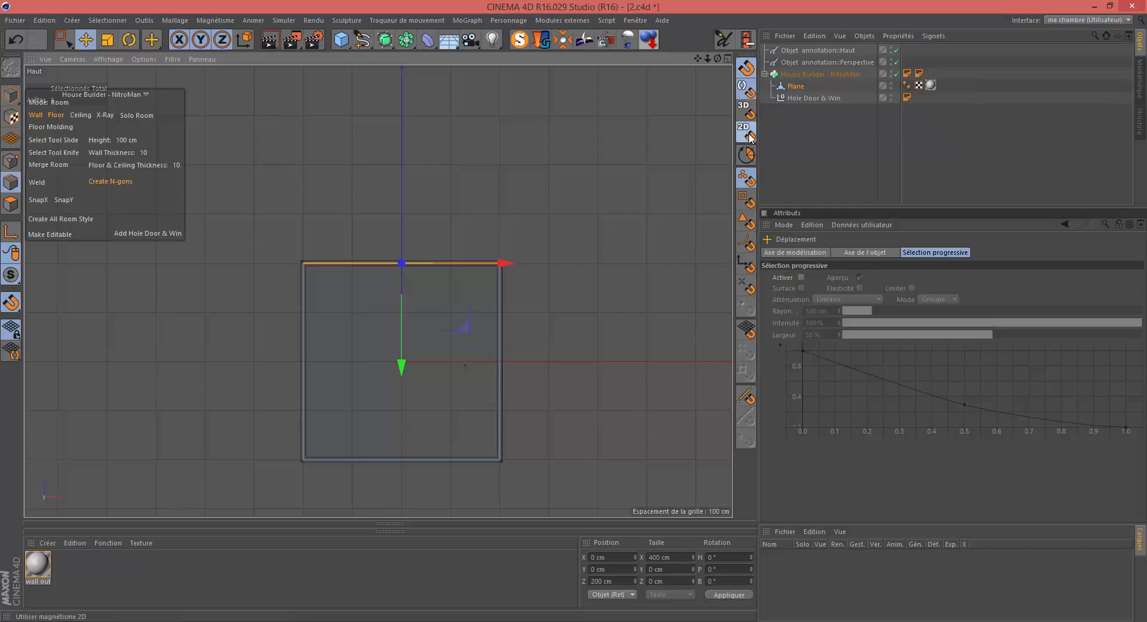
pyautogui.click(748, 328)
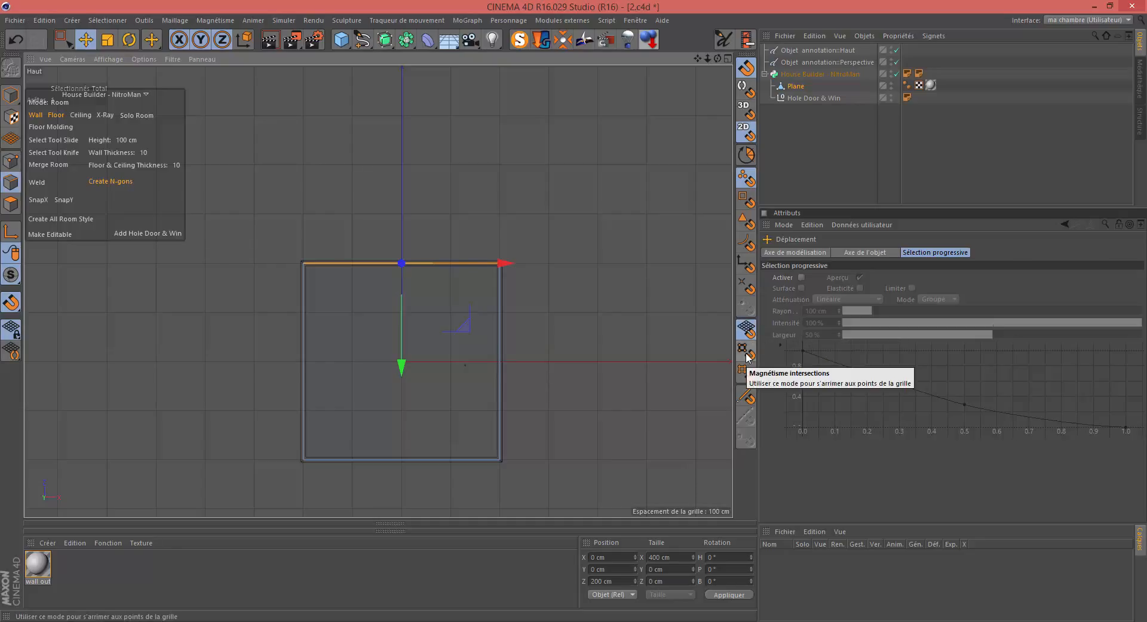
pyautogui.click(747, 355)
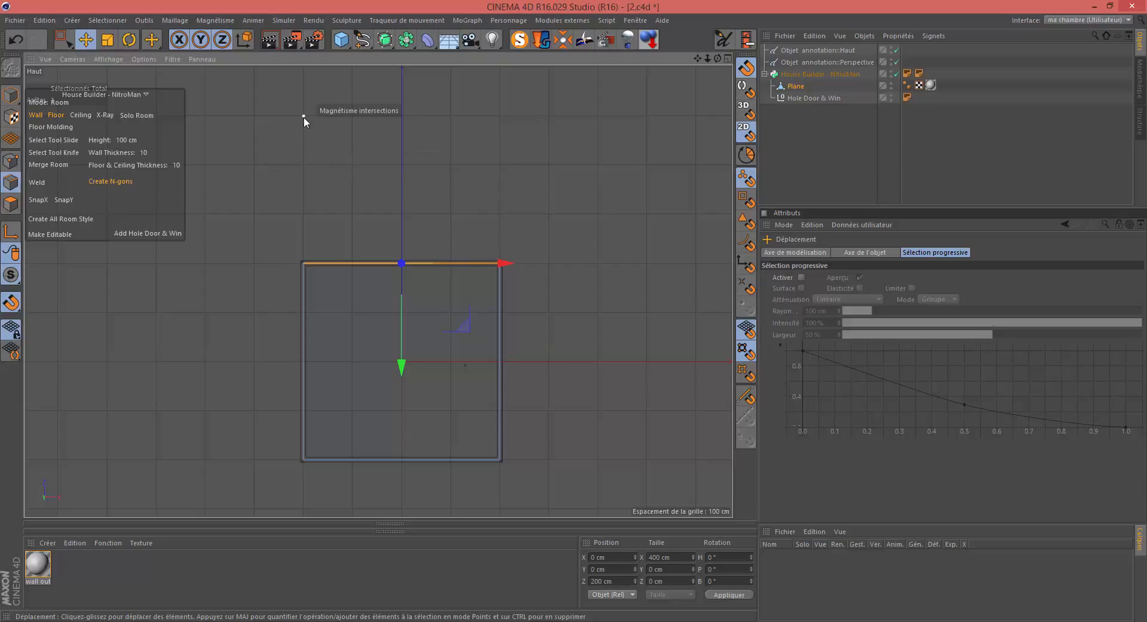
# - Move the selected back edge outward along Z to 600 cm
pyautogui.scroll(-1, 454, 127)
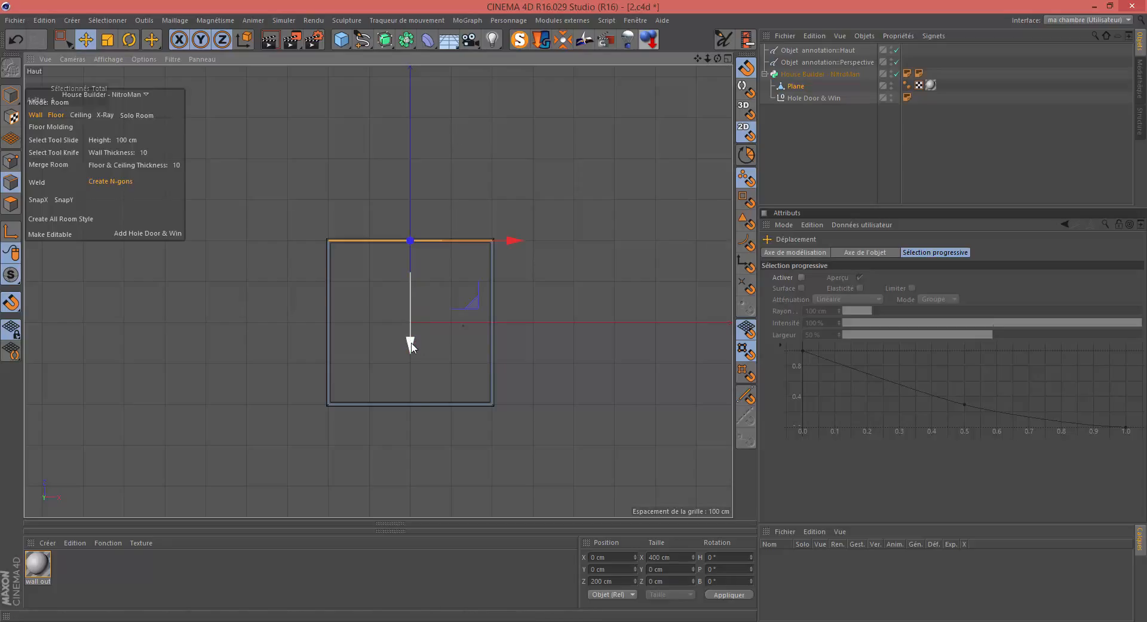
pyautogui.moveTo(412, 347); pyautogui.dragTo(412, 307)
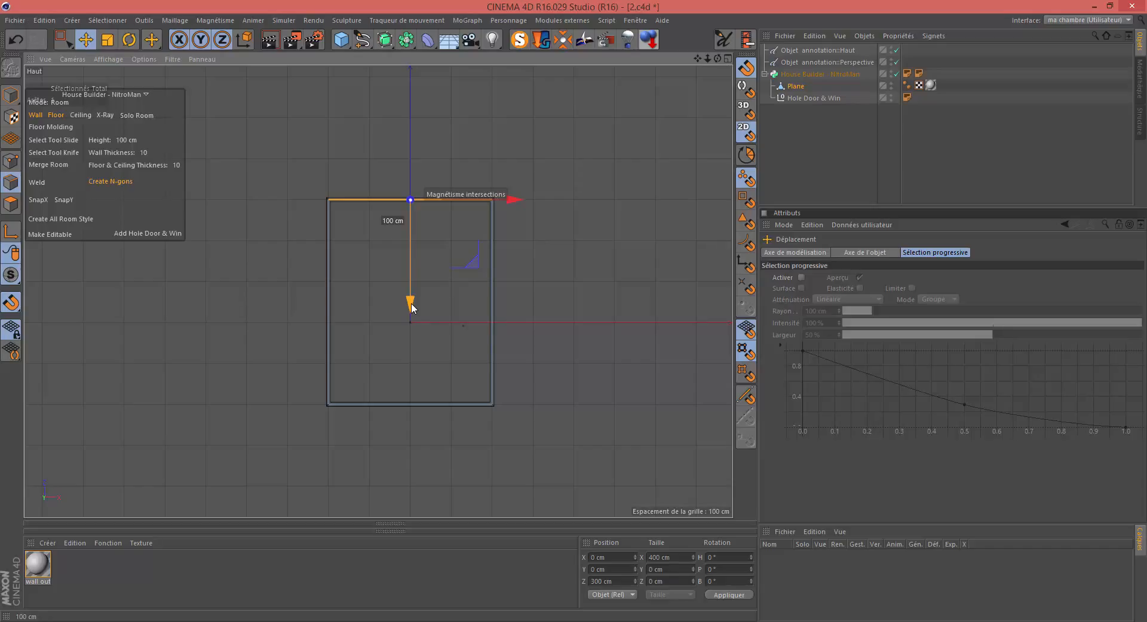
pyautogui.moveTo(411, 300); pyautogui.dragTo(422, 182)
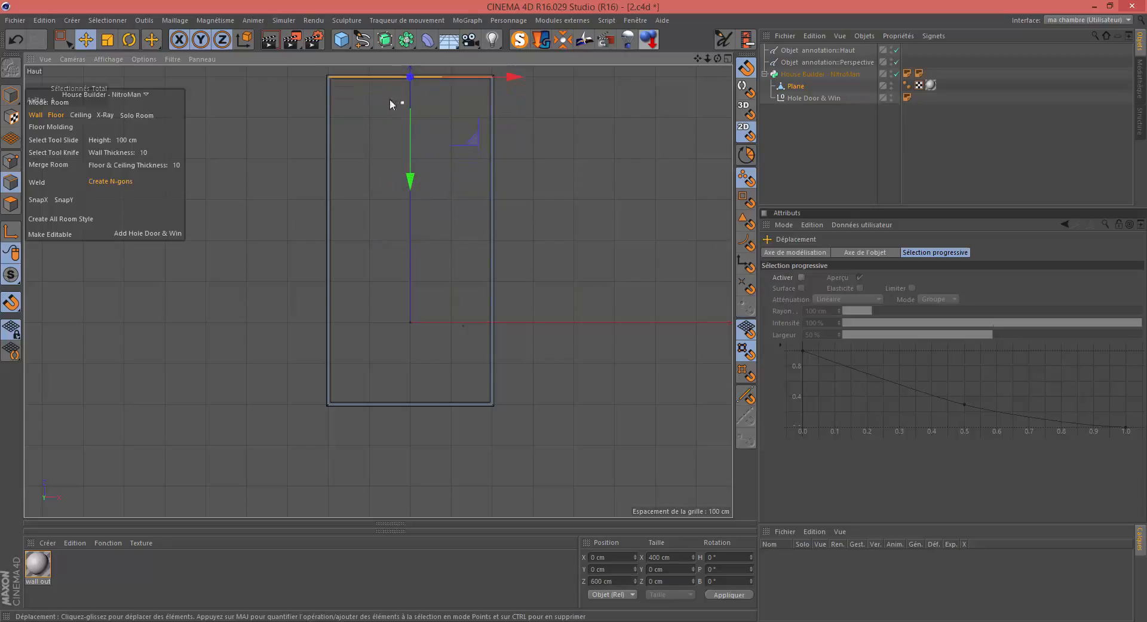
# - Select the plane's long edge on the +X side and move it outward to X 400 cm
pyautogui.click(338, 77)
pyautogui.click(493, 257)
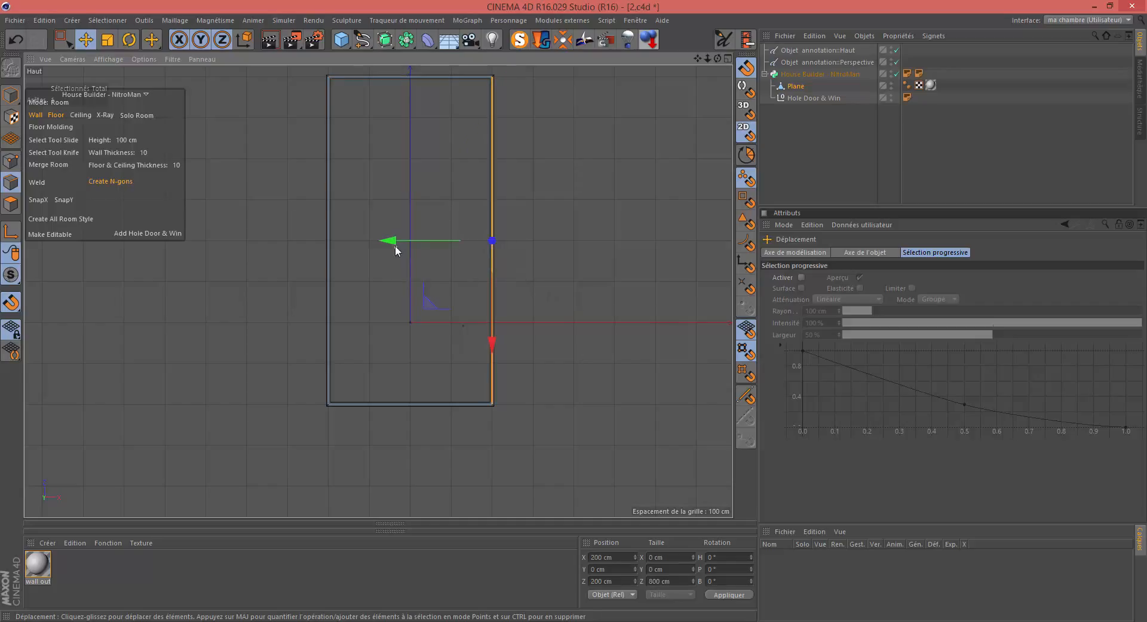
pyautogui.moveTo(395, 245); pyautogui.dragTo(401, 243)
pyautogui.moveTo(420, 246); pyautogui.dragTo(473, 247)
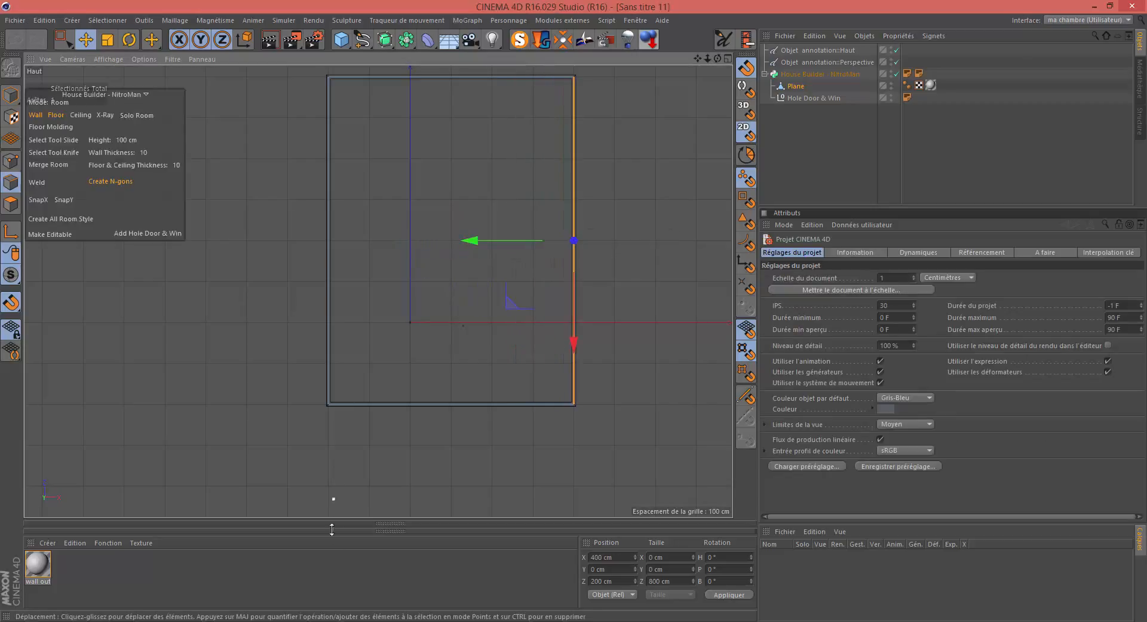
# - Switch to Windows Photo Viewer to examine the bedroom reference image and return to CINEMA 4D
pyautogui.click(323, 616)
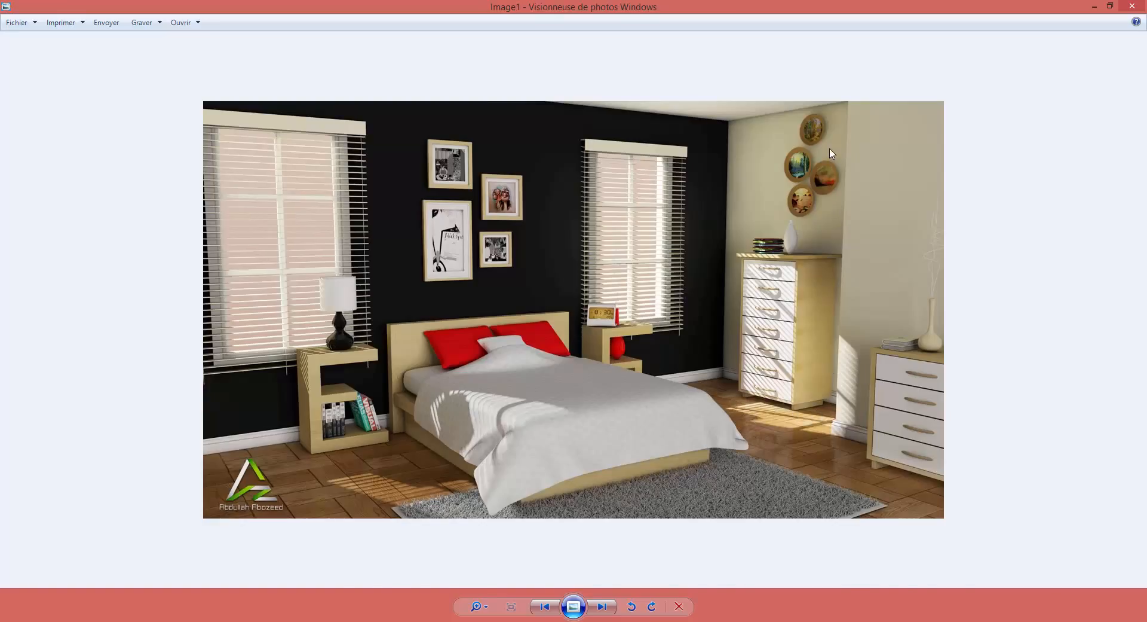
pyautogui.moveTo(289, 619)
pyautogui.click(289, 584)
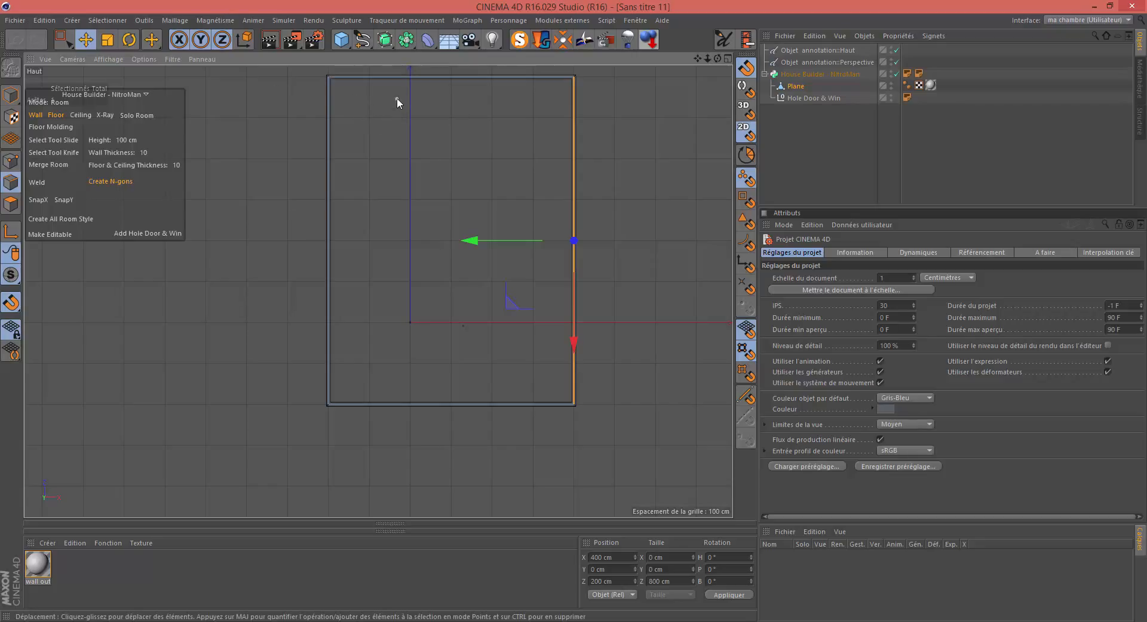
# - Knife the floor plan across its full width at Z 500 cm and divide the back strip at X 0
pyautogui.click(58, 153)
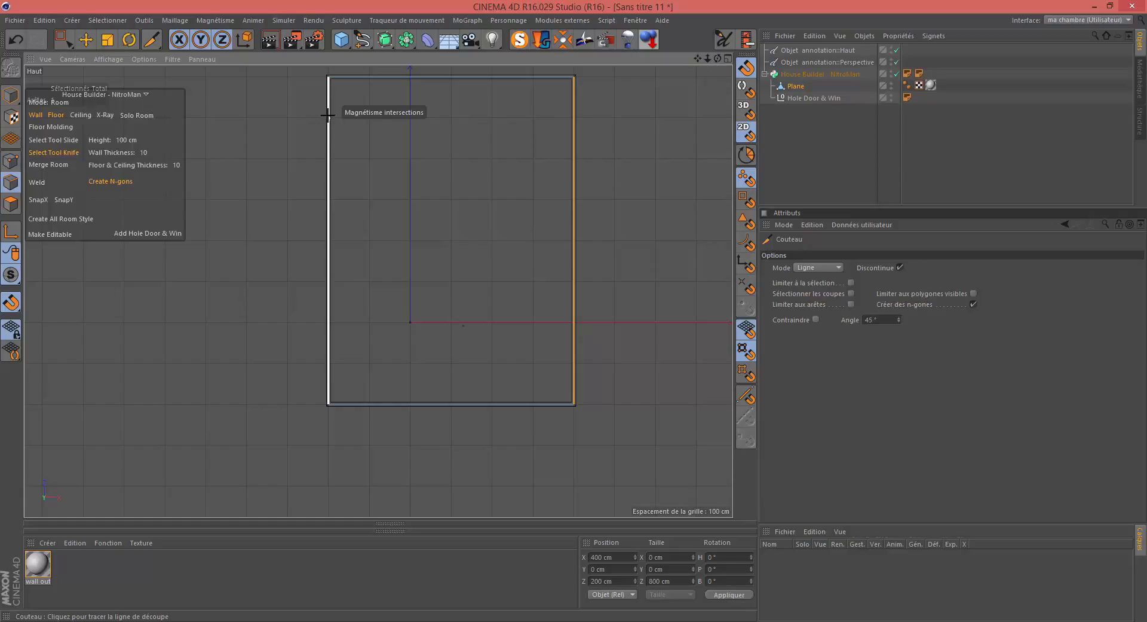
pyautogui.click(329, 116)
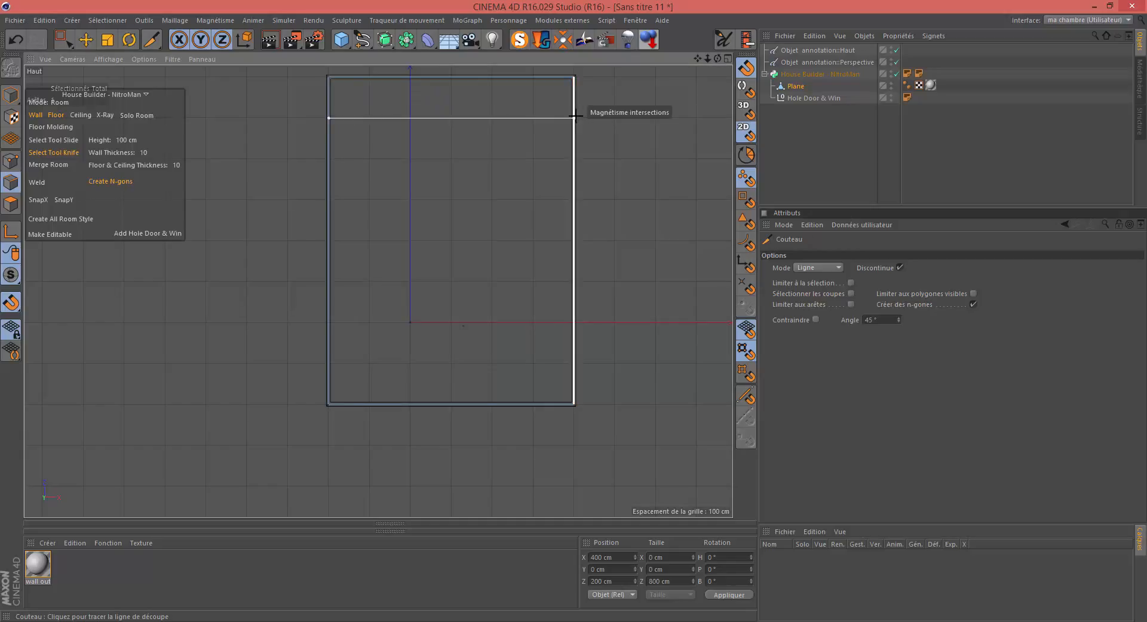
pyautogui.click(575, 117)
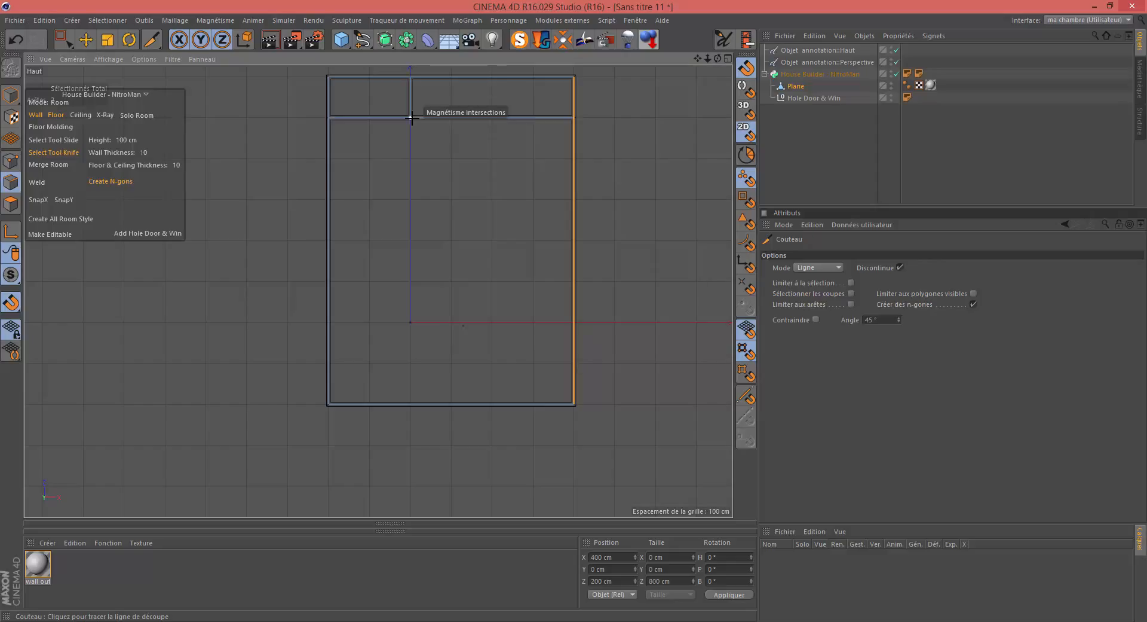
pyautogui.click(412, 118)
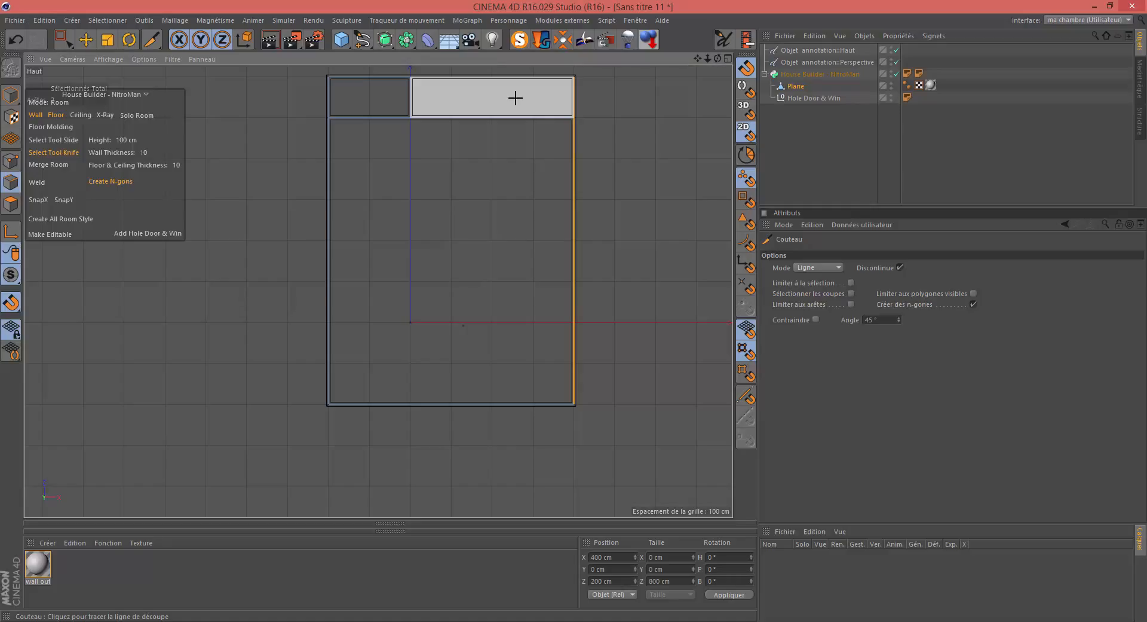
# - Delete the +X section of the back strip, keeping the small alcove on the -X side
pyautogui.press('e')
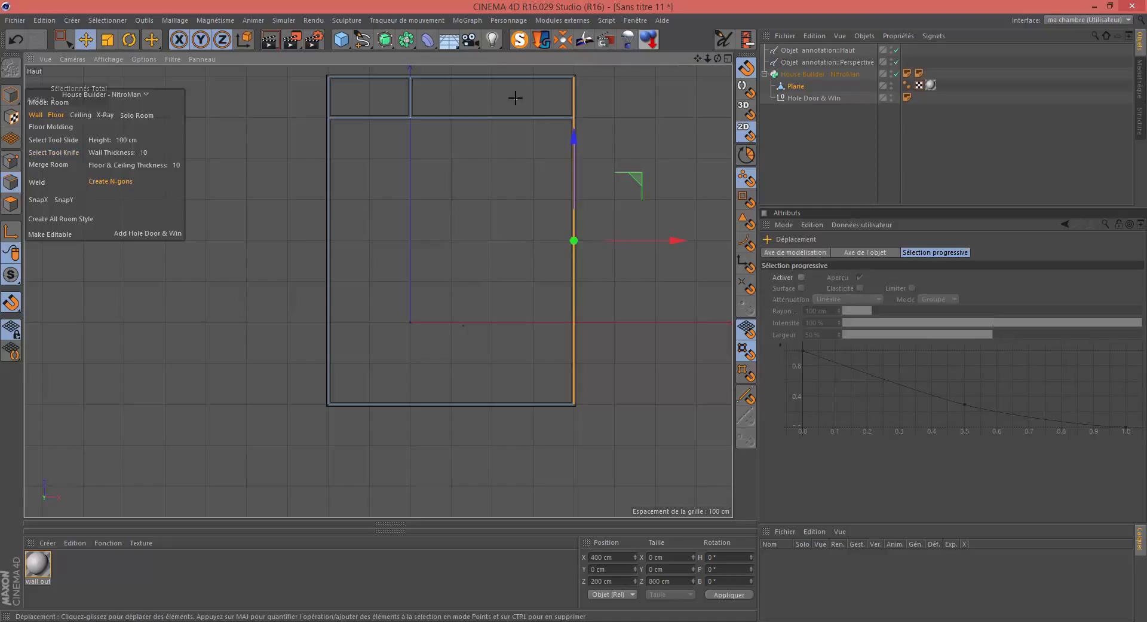
pyautogui.click(575, 100)
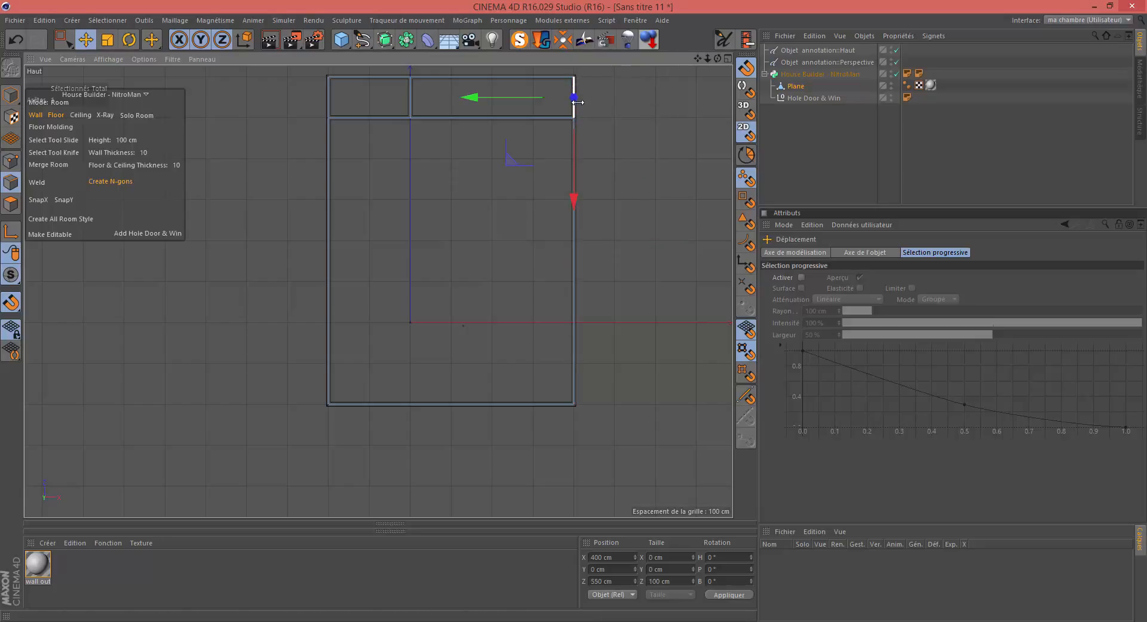
pyautogui.press('Delete')
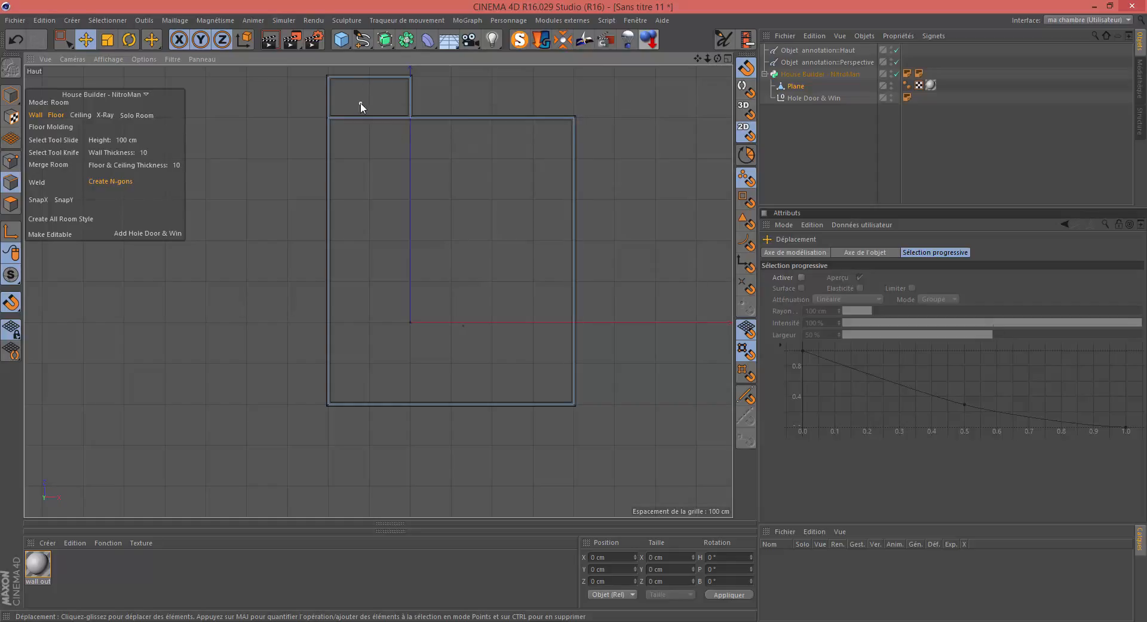
# - Examine the wall between the alcove and the main room in the perspective view
pyautogui.press('F1')
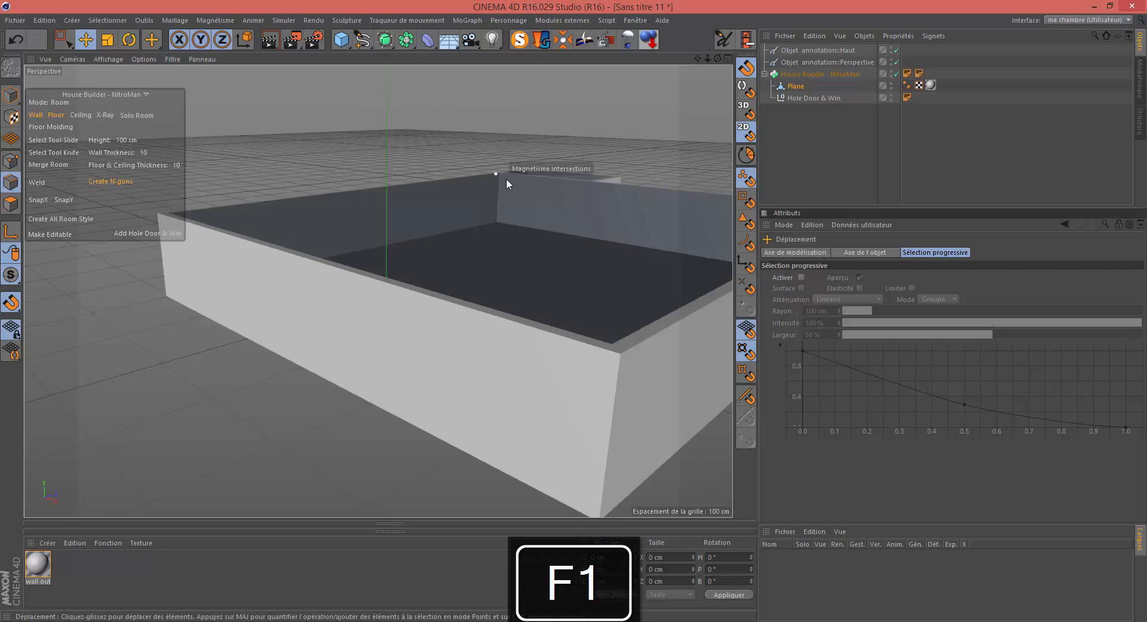
pyautogui.scroll(5, 526, 184)
pyautogui.keyDown('alt'); pyautogui.moveTo(558, 179); pyautogui.dragTo(530, 328, button='middle'); pyautogui.keyUp('alt')
pyautogui.keyDown('alt'); pyautogui.moveTo(531, 328); pyautogui.dragTo(467, 364); pyautogui.keyUp('alt')
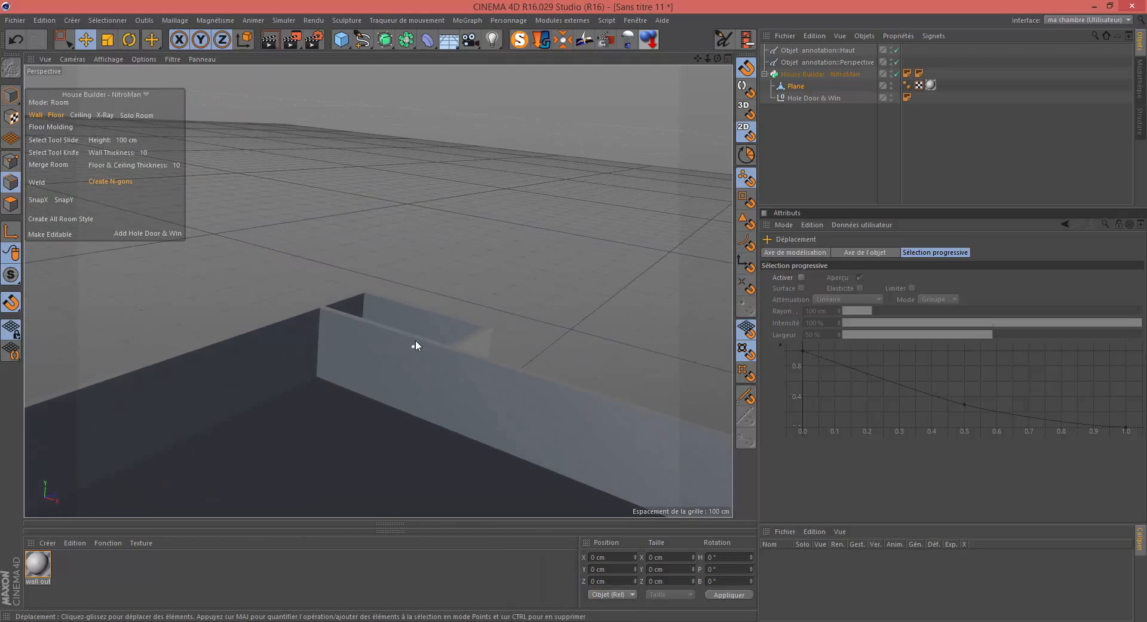
pyautogui.scroll(-5, 408, 365)
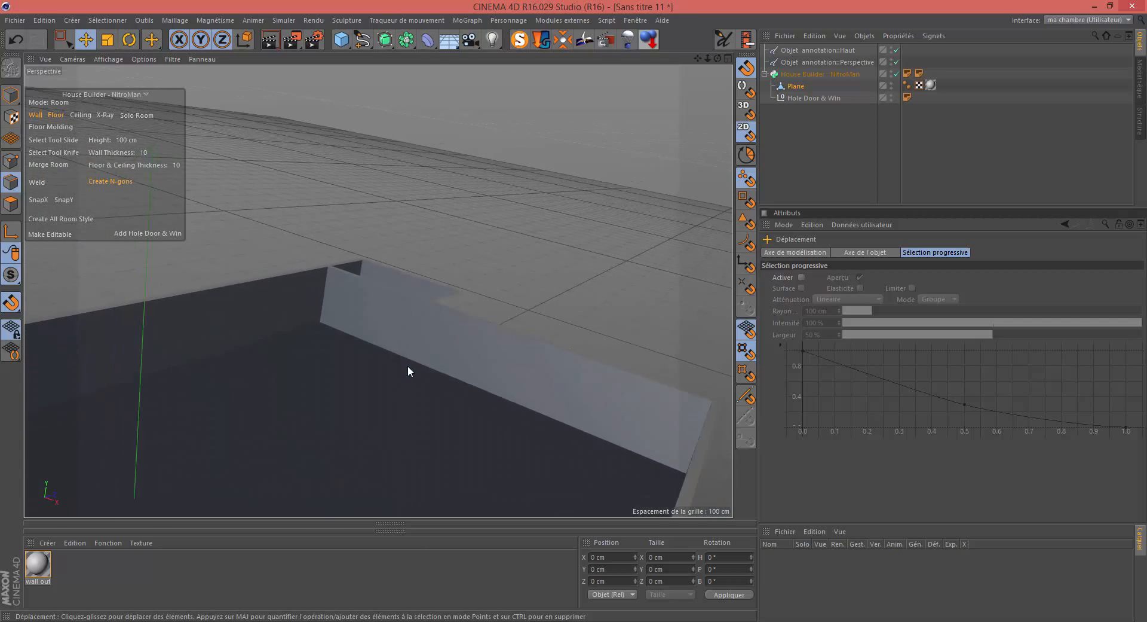
pyautogui.keyDown('alt'); pyautogui.moveTo(408, 366); pyautogui.dragTo(350, 388); pyautogui.keyUp('alt')
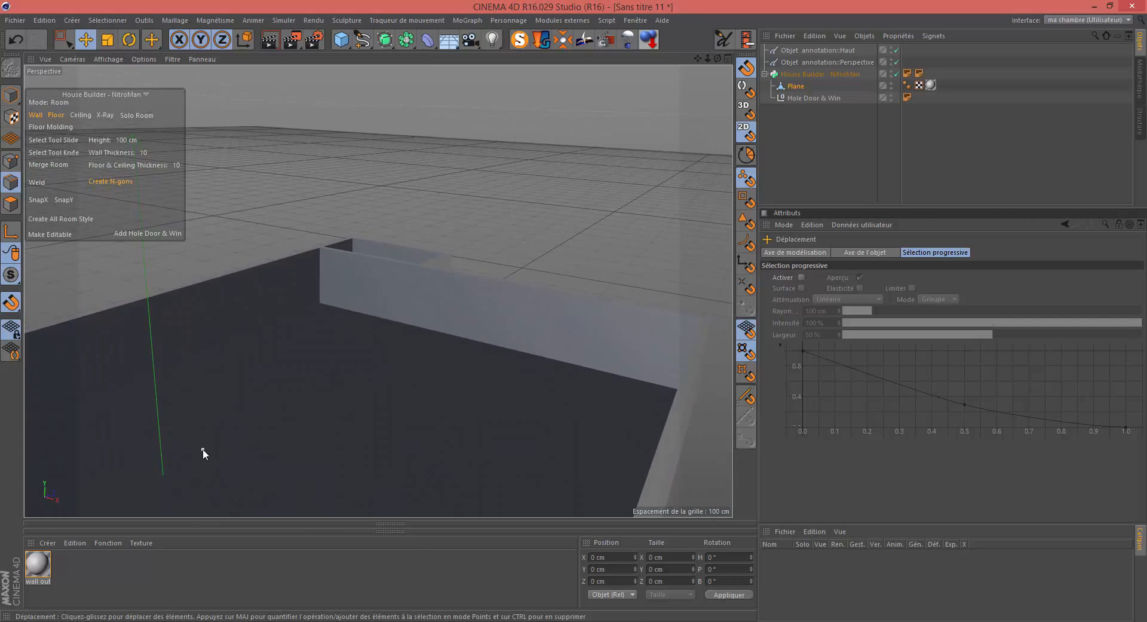
pyautogui.press('F1')
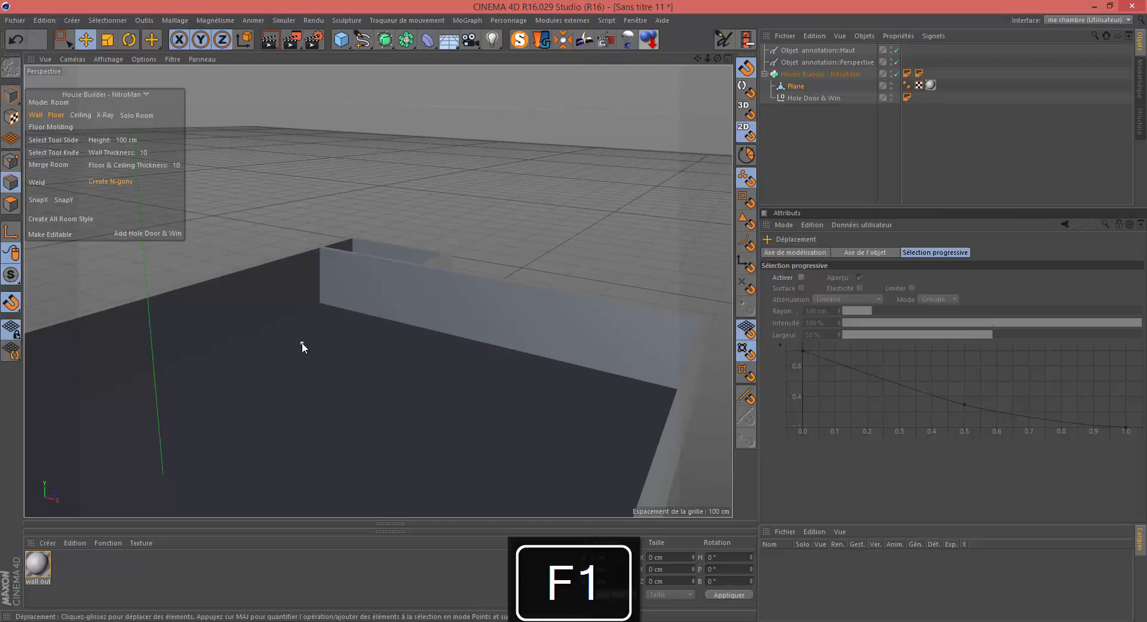
# - Merge the alcove with the main room across their shared edge, and check the walls in perspective
pyautogui.press('F2')
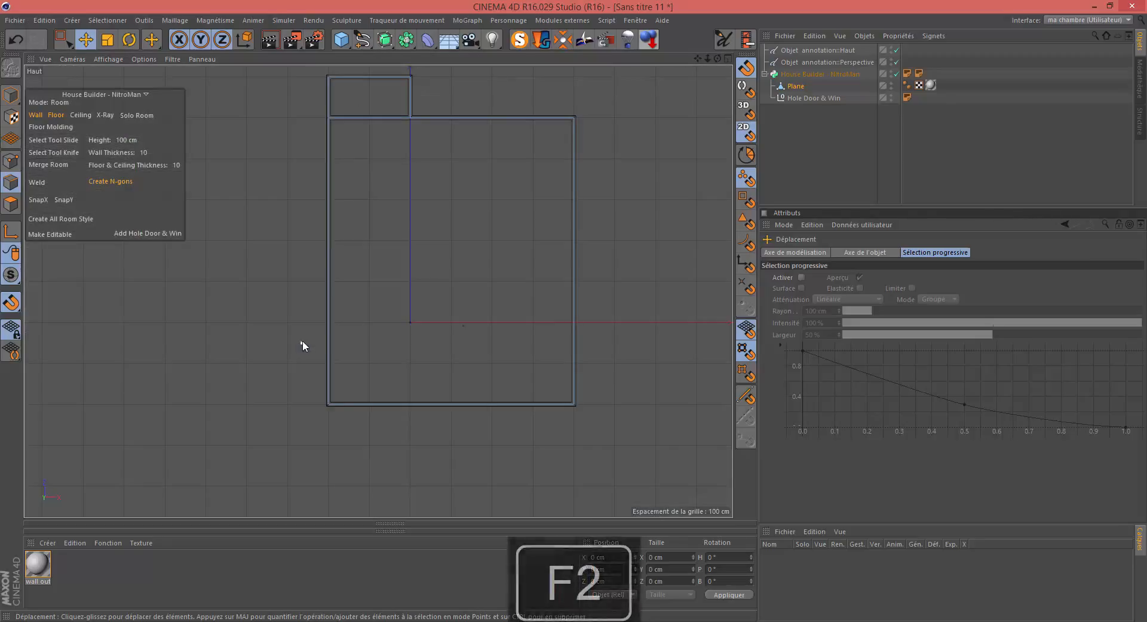
pyautogui.click(371, 118)
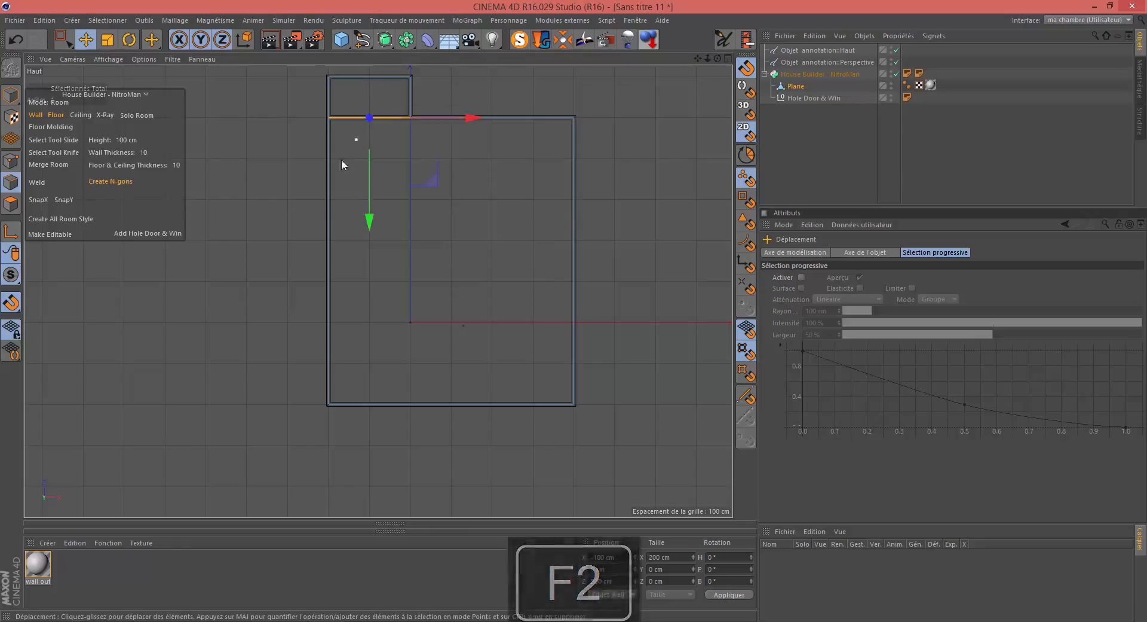
pyautogui.click(34, 164)
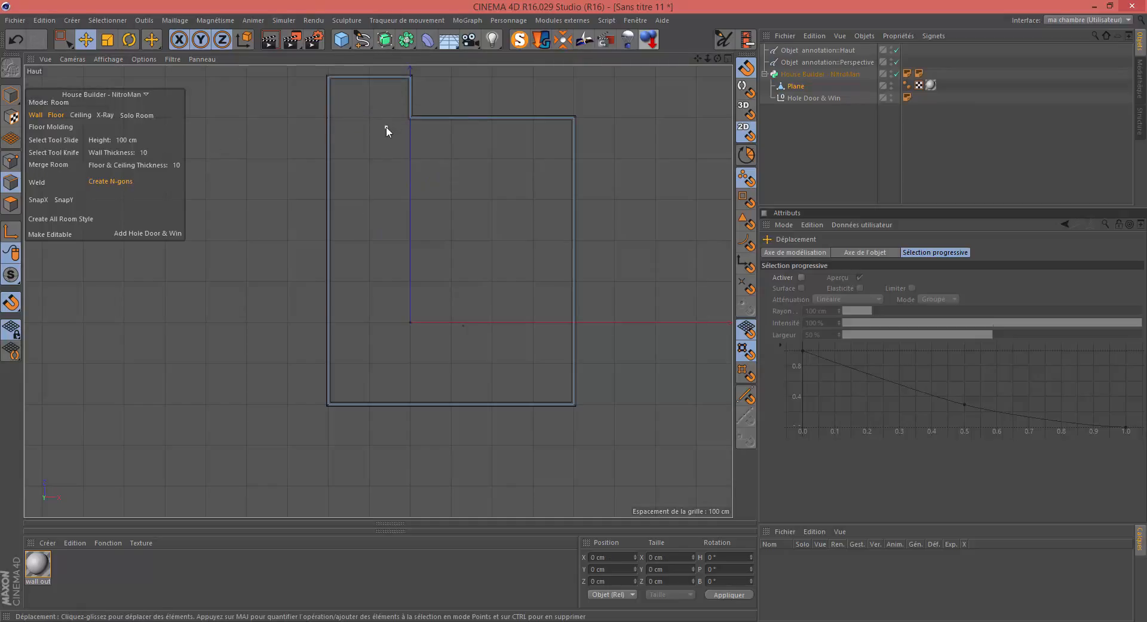
pyautogui.press('F1')
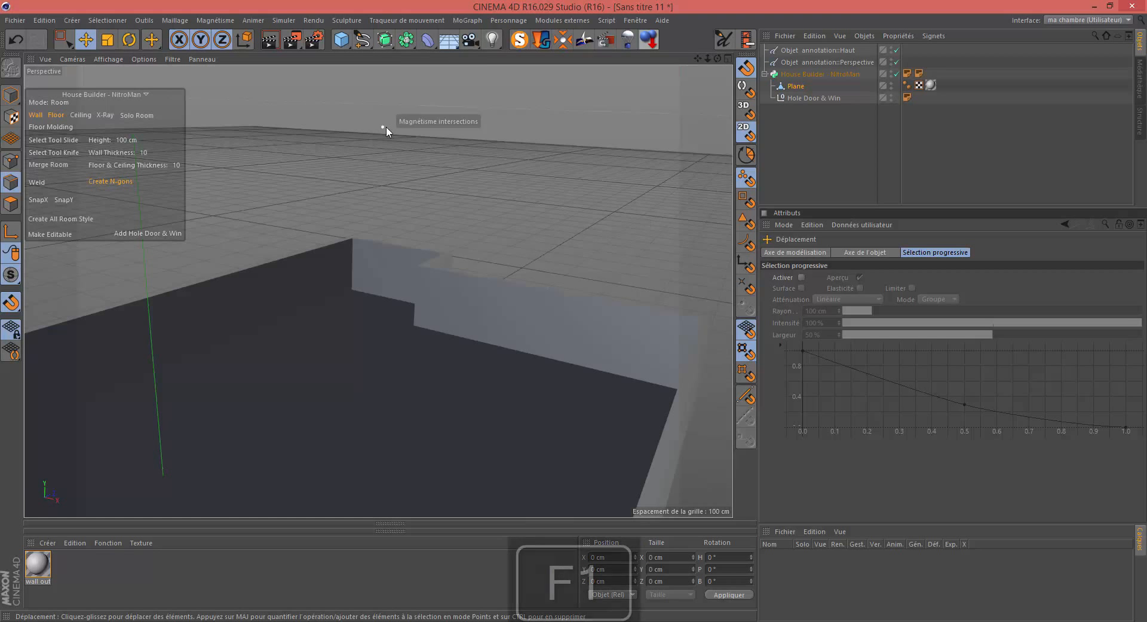
pyautogui.scroll(-4, 410, 343)
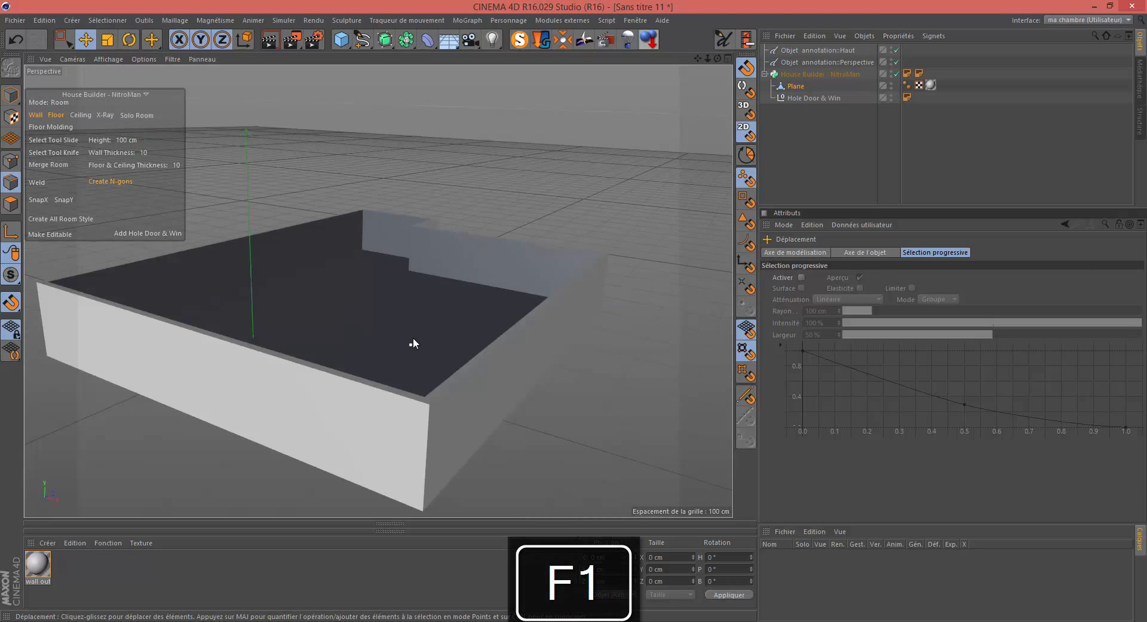
pyautogui.keyDown('alt'); pyautogui.moveTo(412, 294); pyautogui.dragTo(361, 349); pyautogui.keyUp('alt')
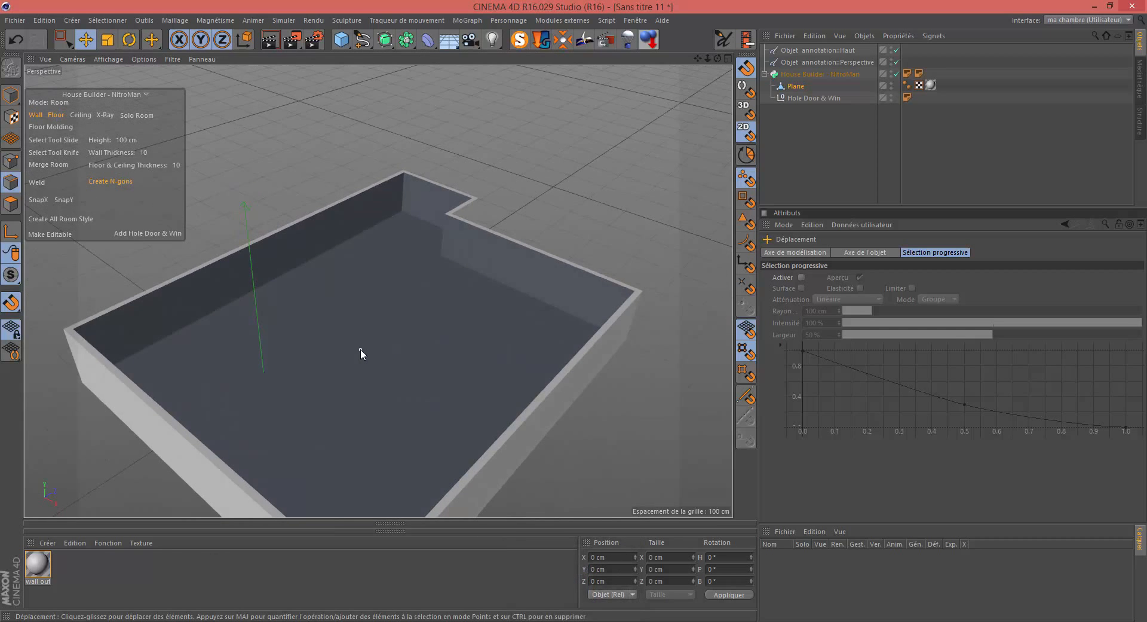
# - Save the scene as 4.c4d in the chambre folder
pyautogui.click(16, 20)
pyautogui.click(50, 131)
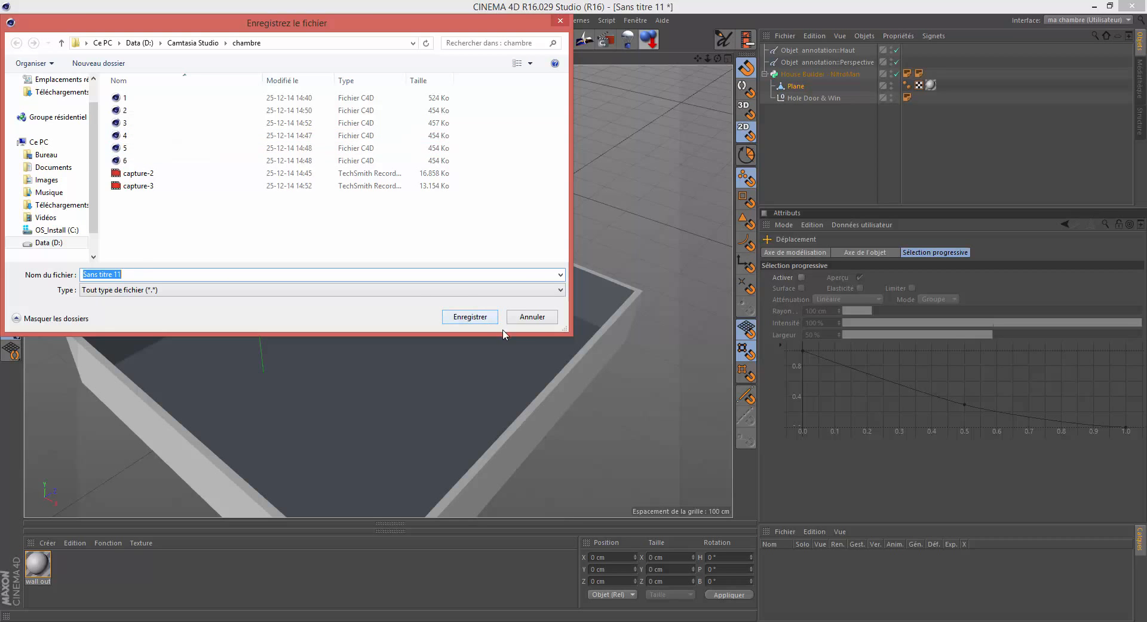
pyautogui.click(527, 322)
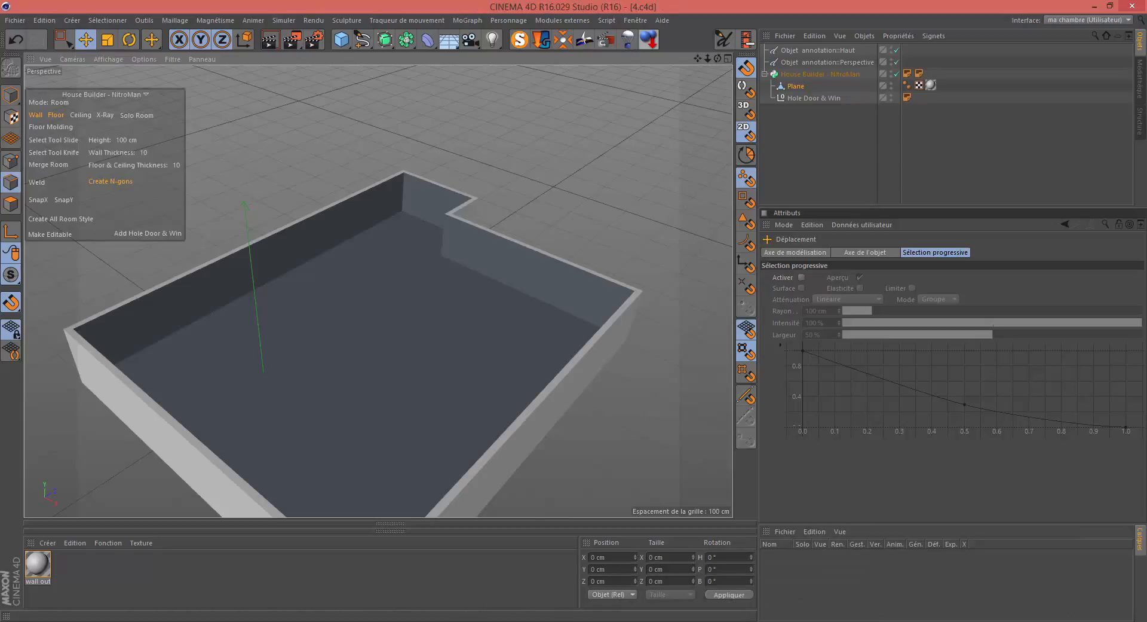
# - Set the House Builder wall height to 220 cm
pyautogui.doubleClick(126, 141)
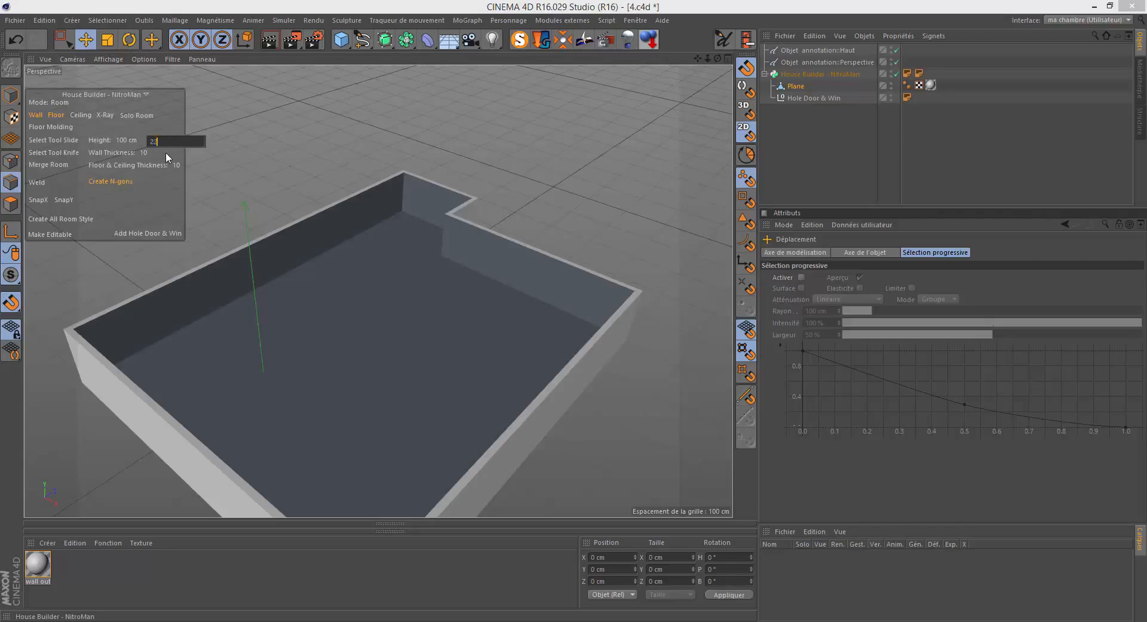
pyautogui.press('Return')
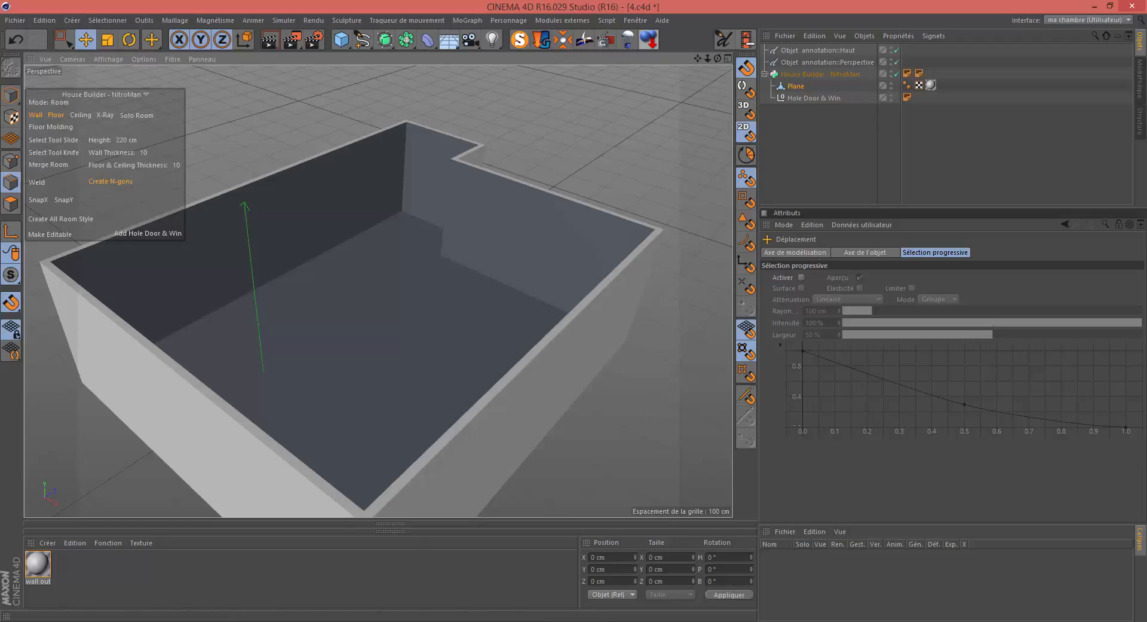
pyautogui.click(322, 620)
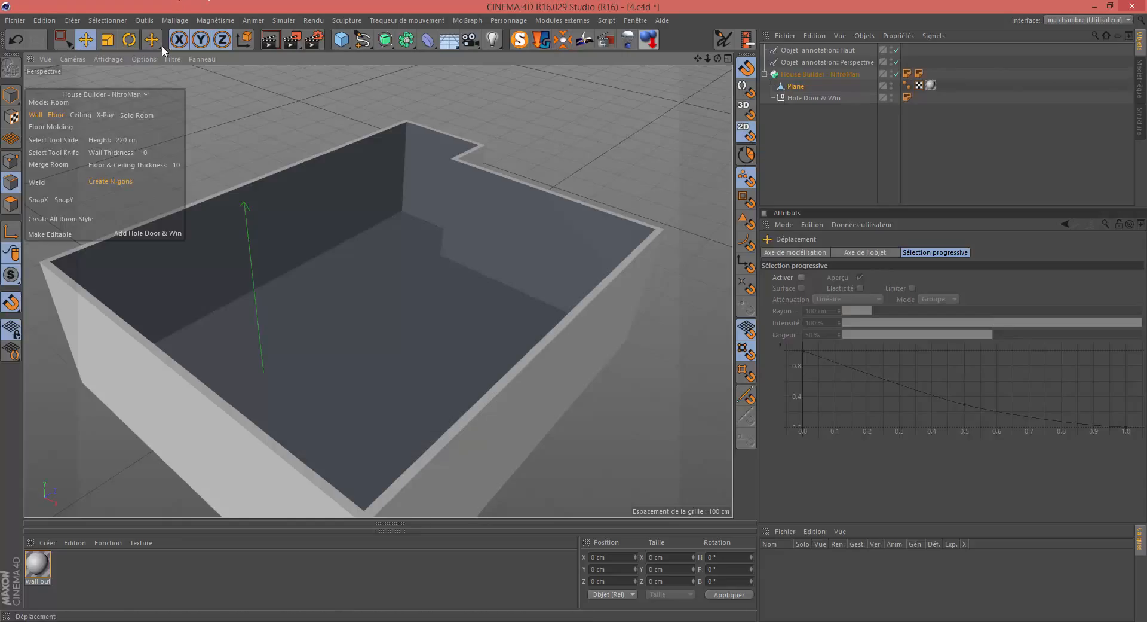
# - Add a rectangle spline, raise it along Y, and set its width to 80 cm and height to 130 cm
pyautogui.click(370, 46)
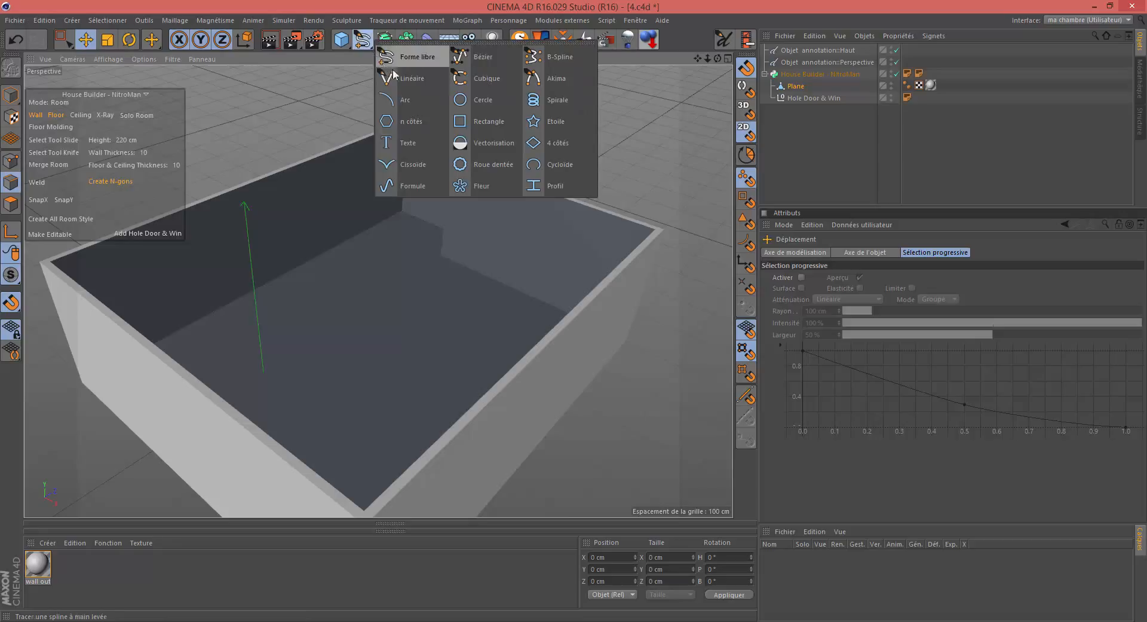
pyautogui.click(485, 124)
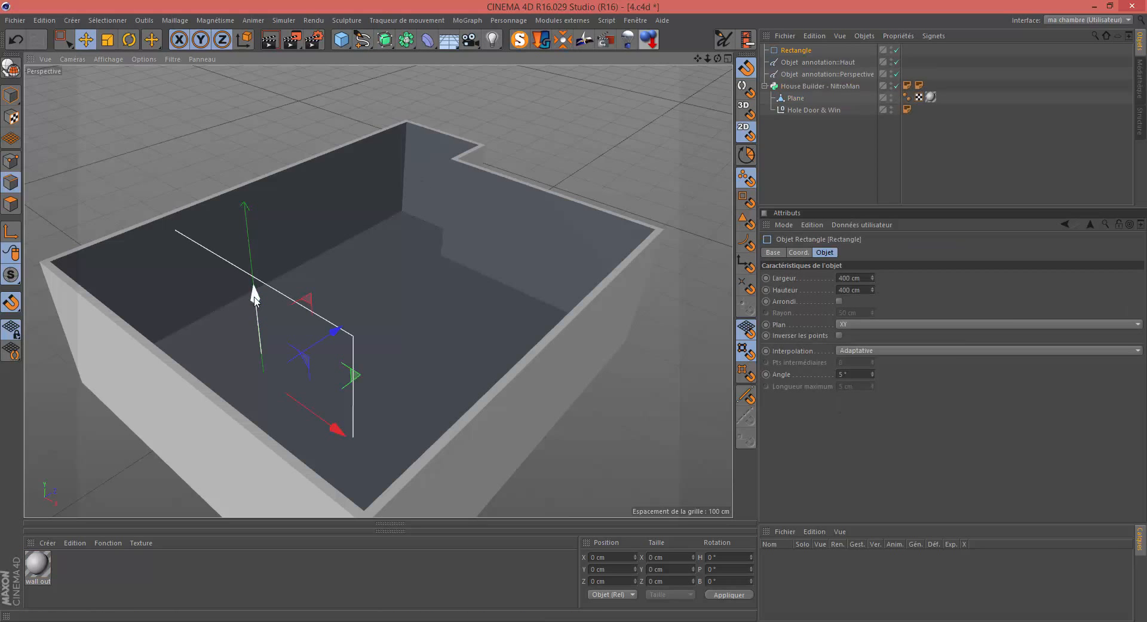
pyautogui.moveTo(256, 290); pyautogui.dragTo(250, 142)
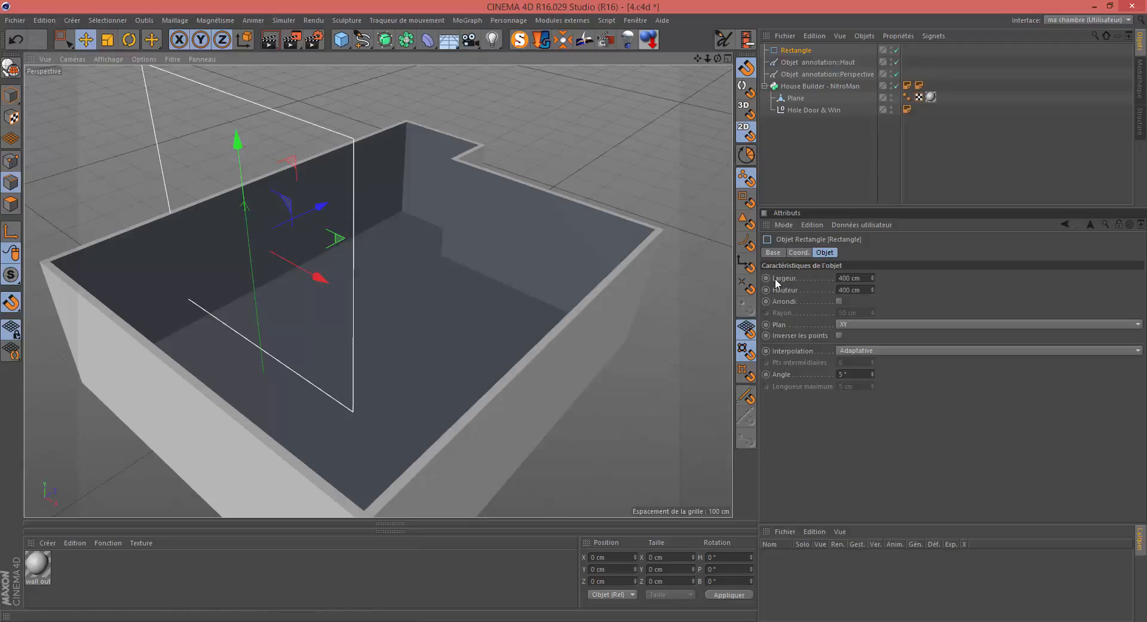
pyautogui.click(849, 278)
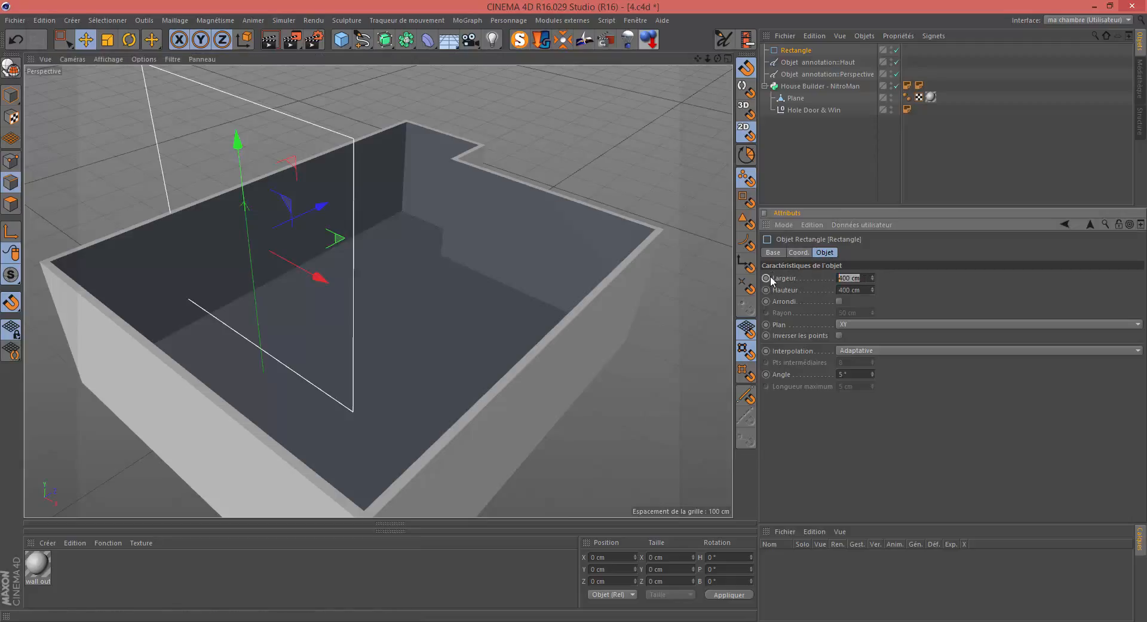
pyautogui.write('80')
pyautogui.press('Tab')
pyautogui.write('130')
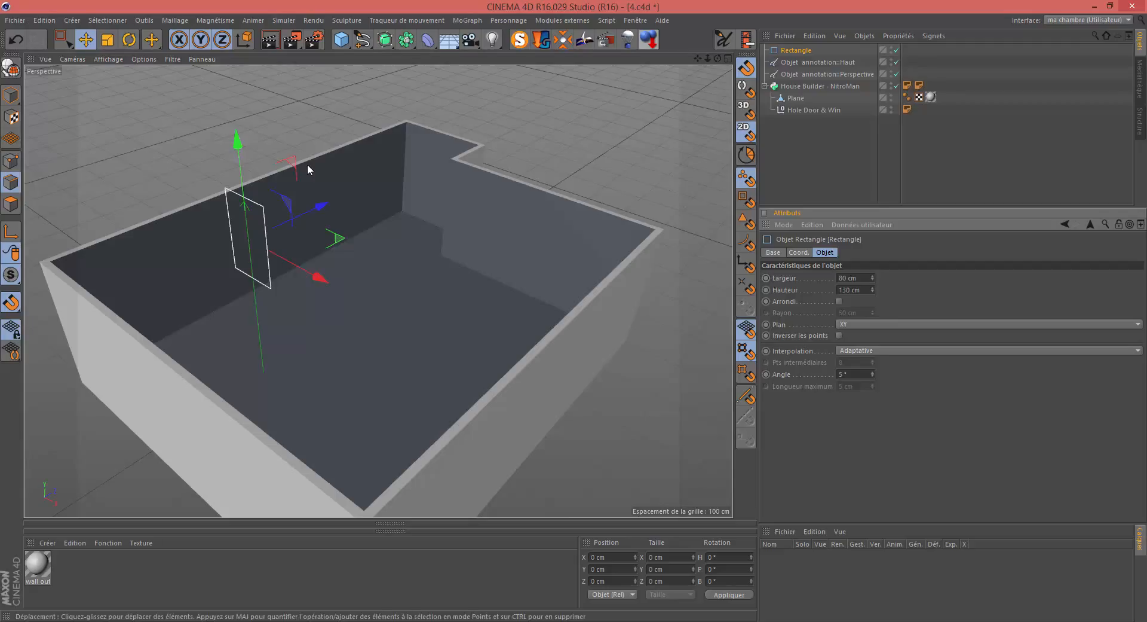
# - Make the Rectangle a child of the Hole Door & Win object under House Builder
pyautogui.click(794, 53)
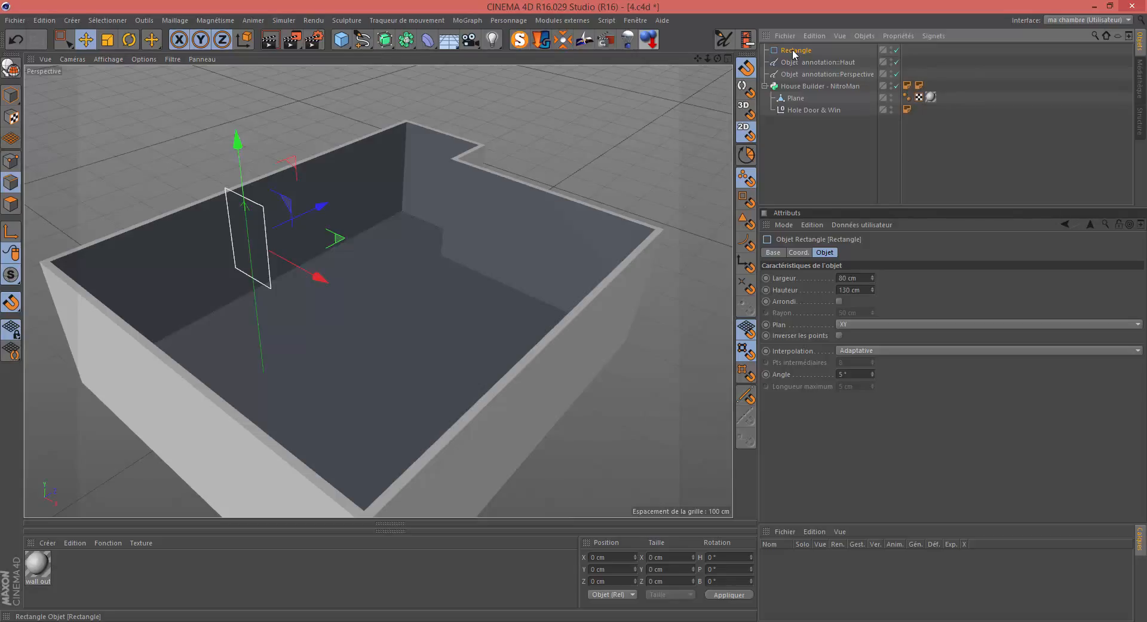
pyautogui.moveTo(794, 53); pyautogui.dragTo(804, 112)
pyautogui.moveTo(804, 112); pyautogui.dragTo(808, 113)
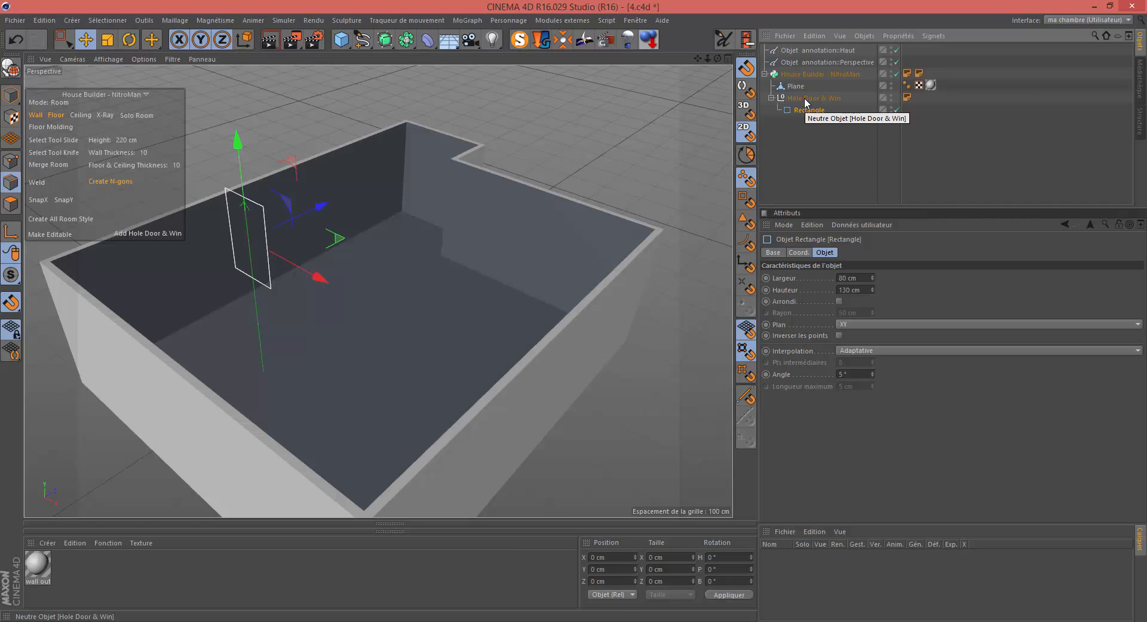
pyautogui.press('F9')
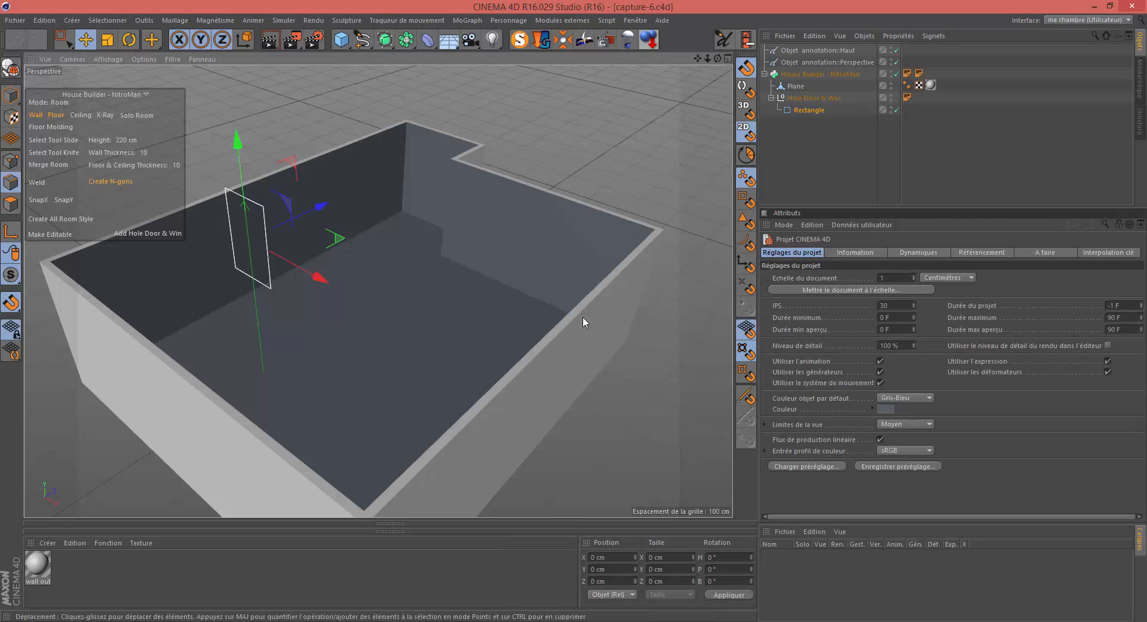
# - Move the Rectangle into the long wall so it cuts an opening, and slide it to the end near the alcove
pyautogui.moveTo(237, 143); pyautogui.dragTo(236, 222)
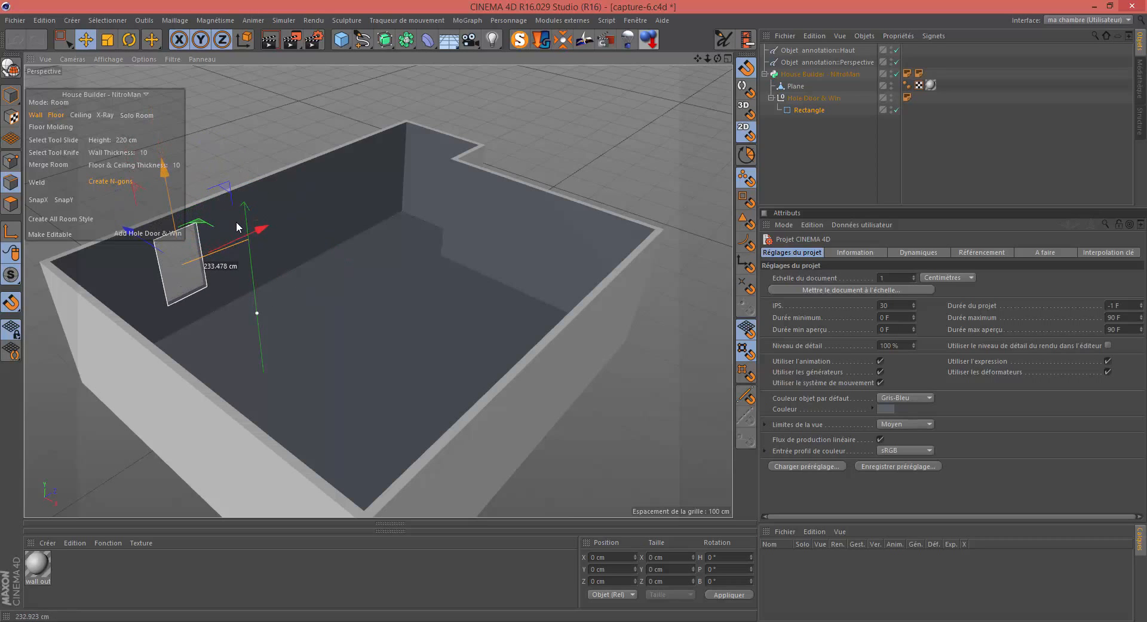
pyautogui.moveTo(237, 222); pyautogui.dragTo(237, 225)
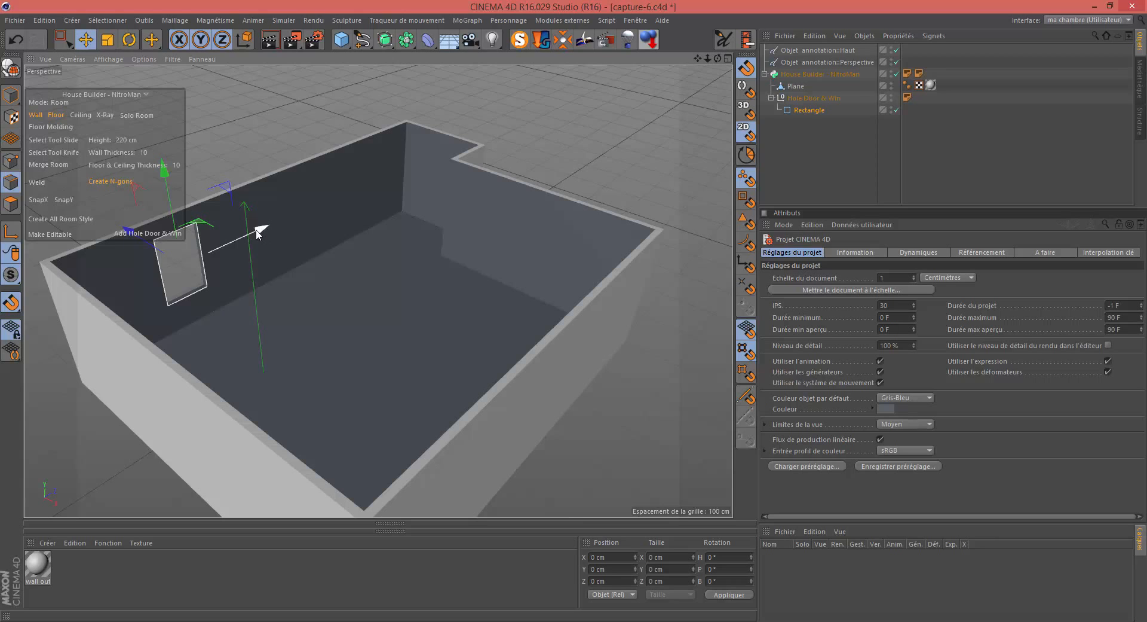
pyautogui.moveTo(261, 231); pyautogui.dragTo(163, 273)
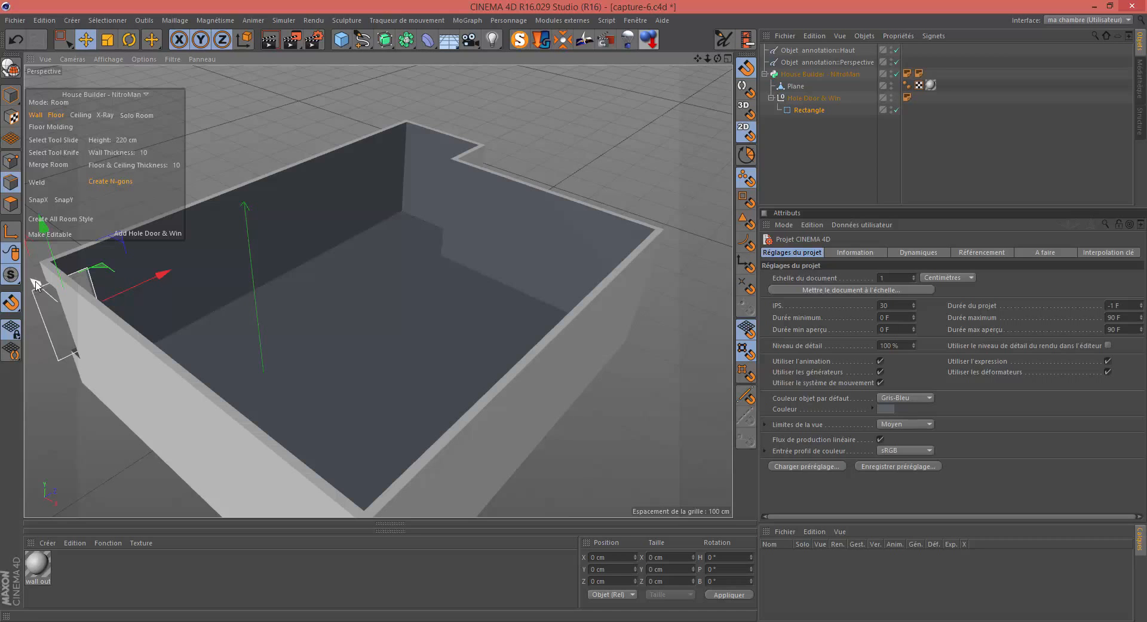
pyautogui.moveTo(34, 283)
pyautogui.mouseDown()
pyautogui.moveTo(115, 354)
pyautogui.moveTo(37, 289)
pyautogui.mouseUp()
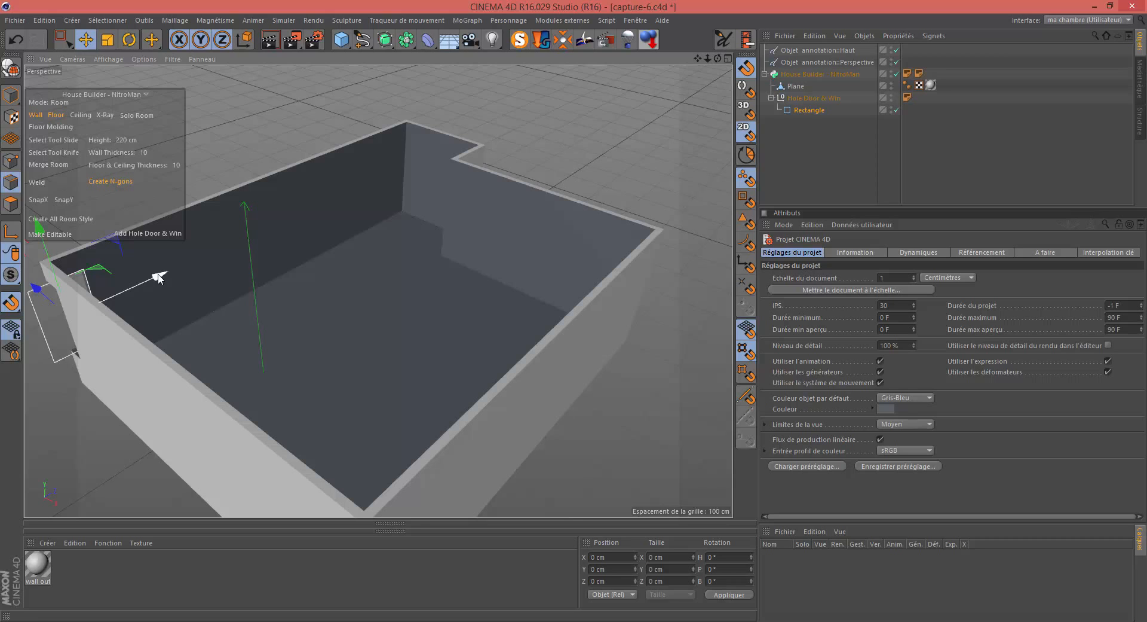
pyautogui.moveTo(159, 278); pyautogui.dragTo(420, 160)
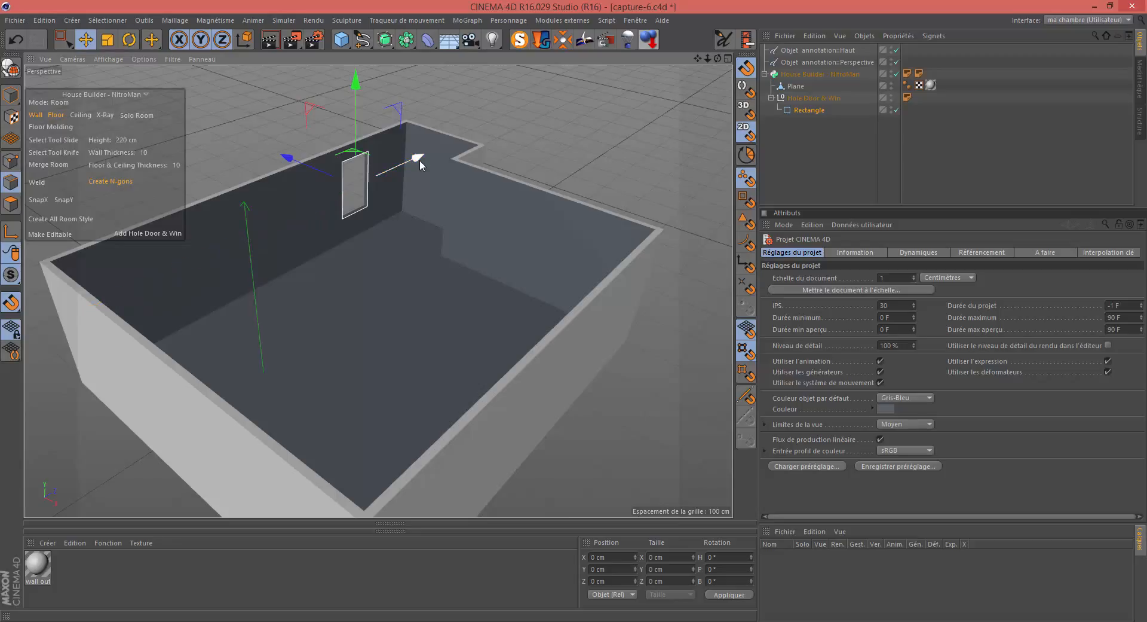
# - In the top view, shift the Rectangle slightly along the long wall, closer to the alcove's end wall
pyautogui.press('F2')
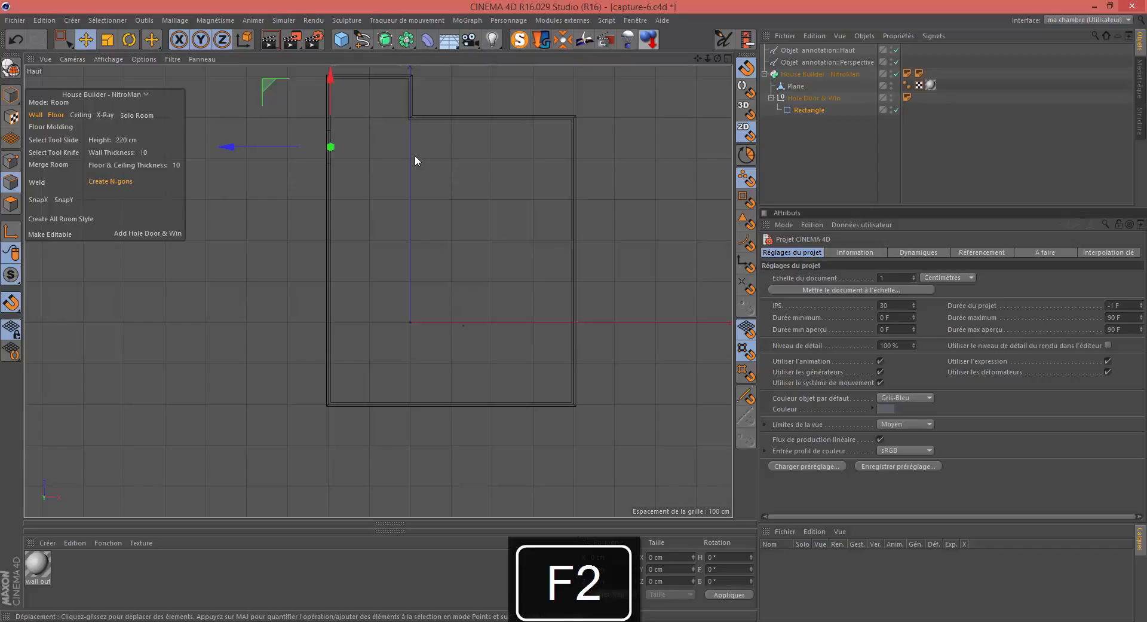
pyautogui.scroll(10, 425, 268)
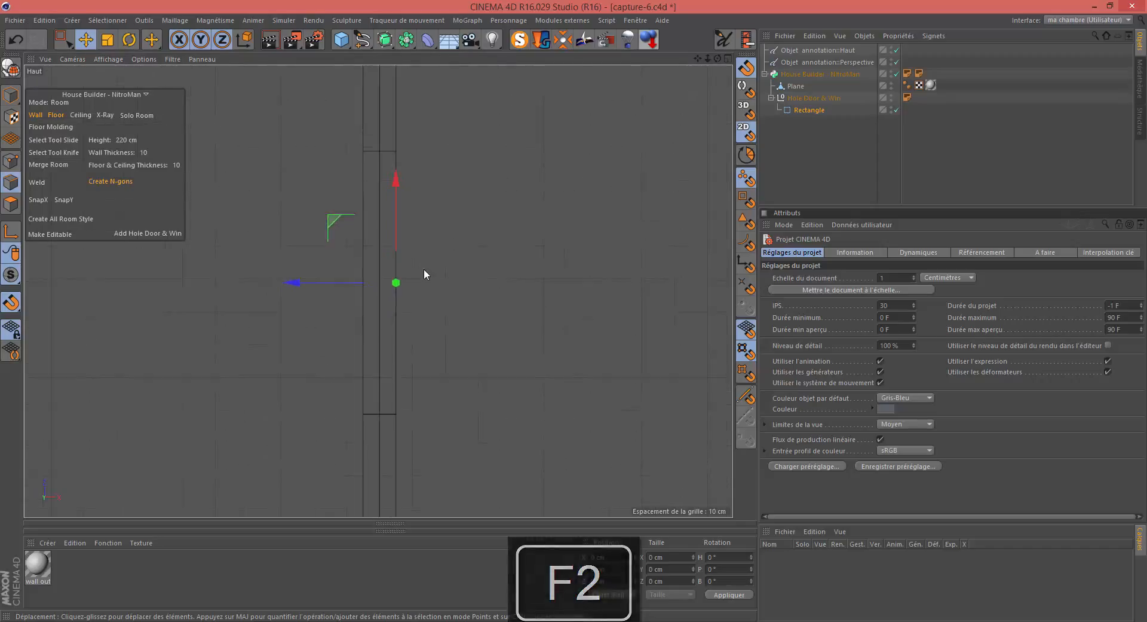
pyautogui.scroll(-3, 426, 272)
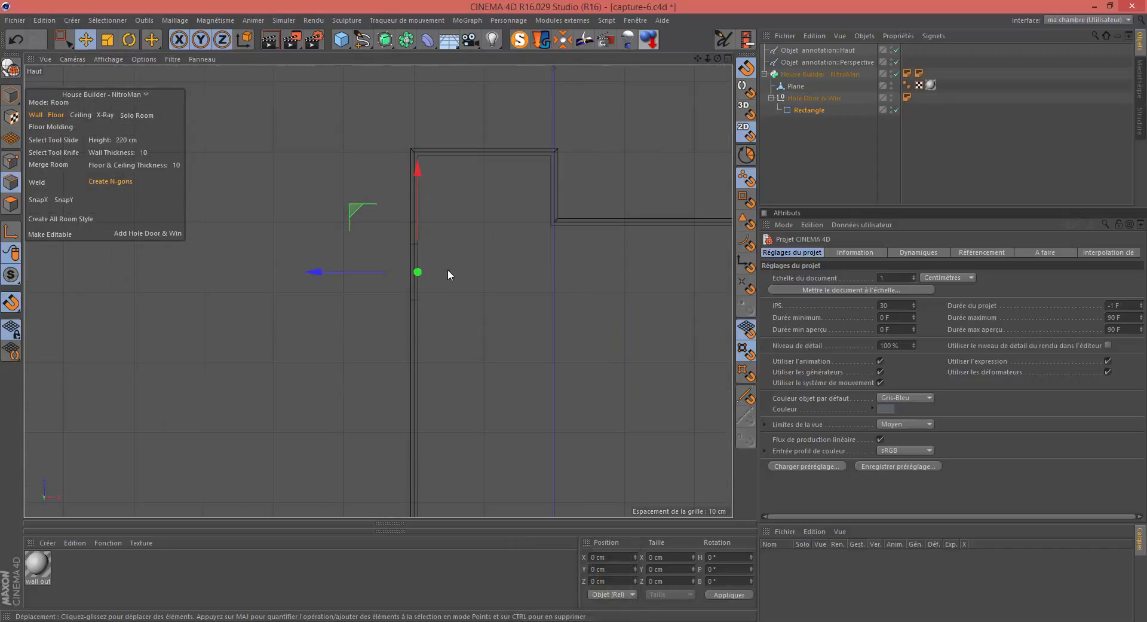
pyautogui.moveTo(417, 172); pyautogui.dragTo(417, 156)
pyautogui.scroll(5, 425, 225)
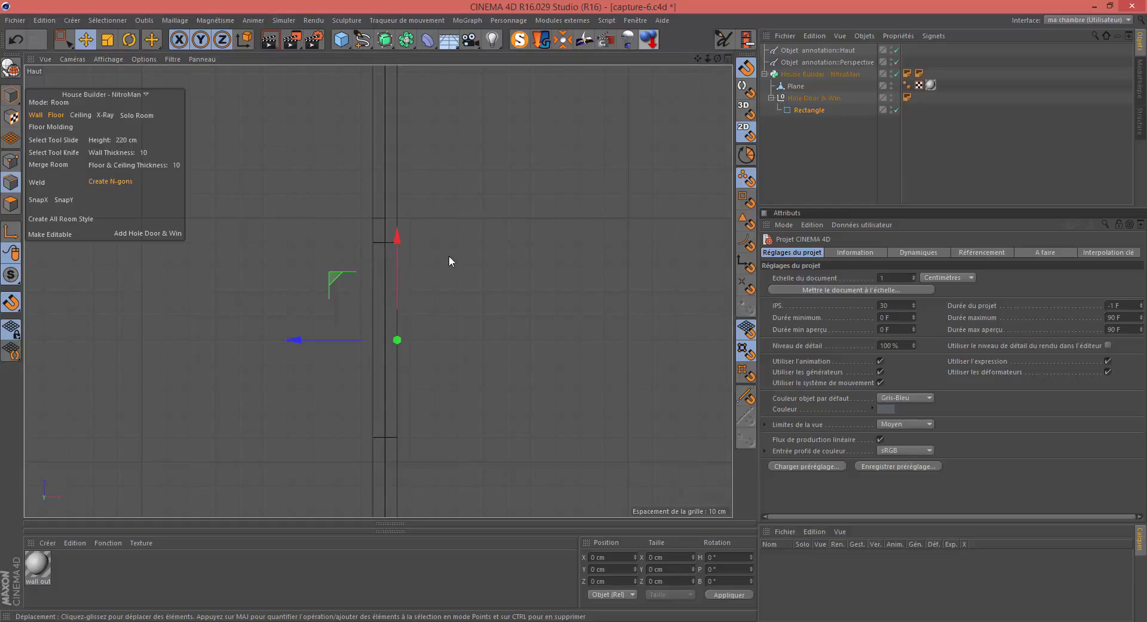
pyautogui.scroll(-4, 450, 261)
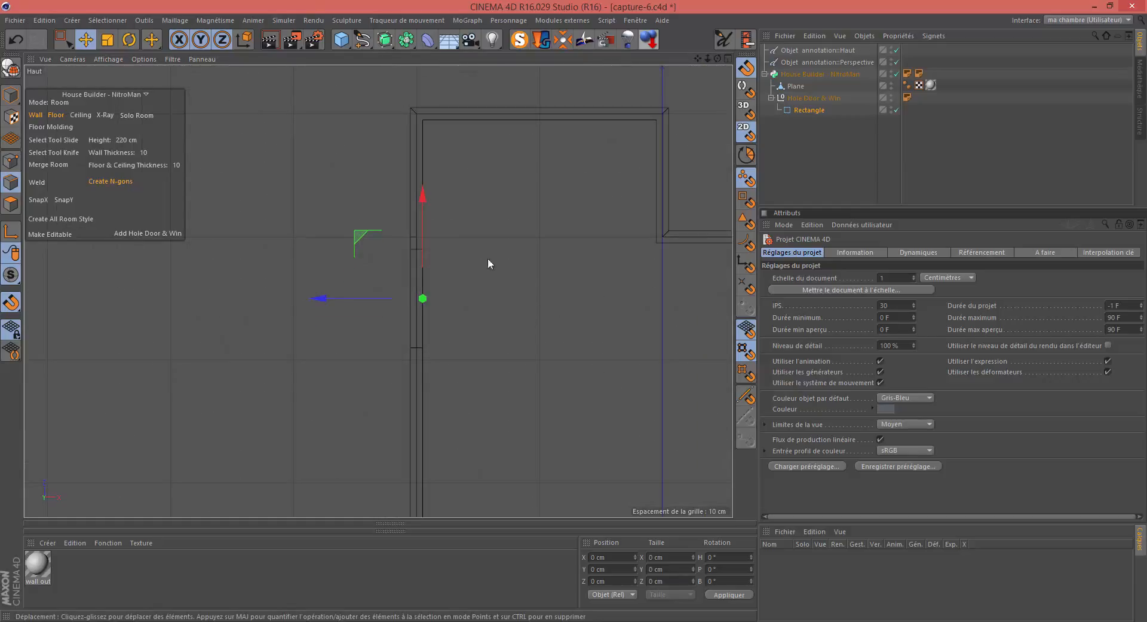
pyautogui.scroll(-1, 486, 299)
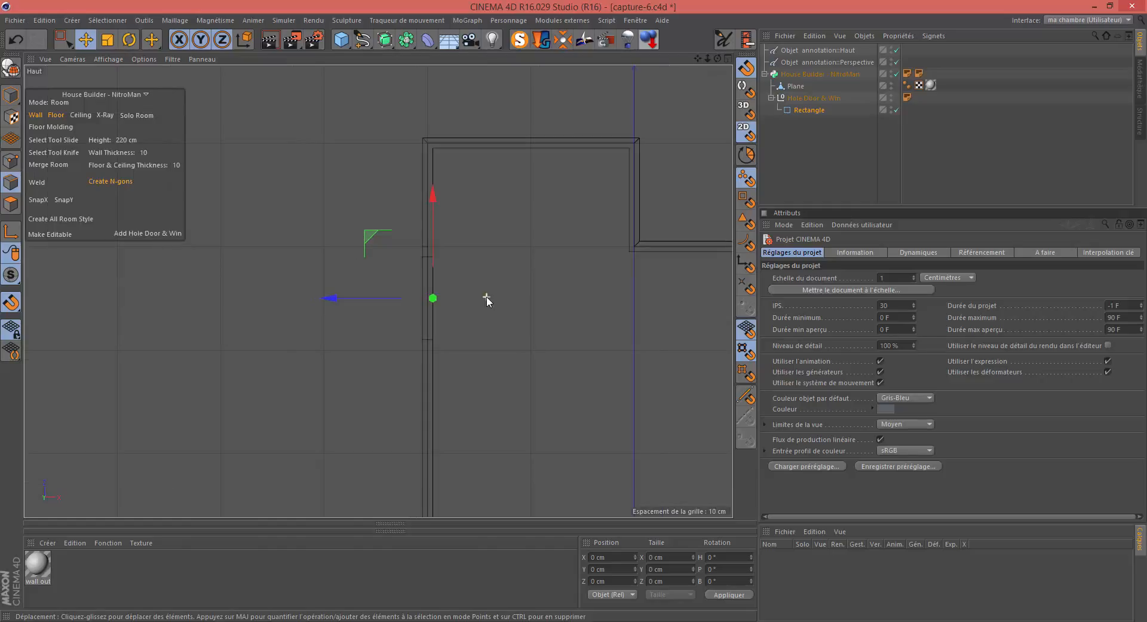
# - Back in the perspective view, raise the window Rectangle slightly along Y on the long wall
pyautogui.press('F1')
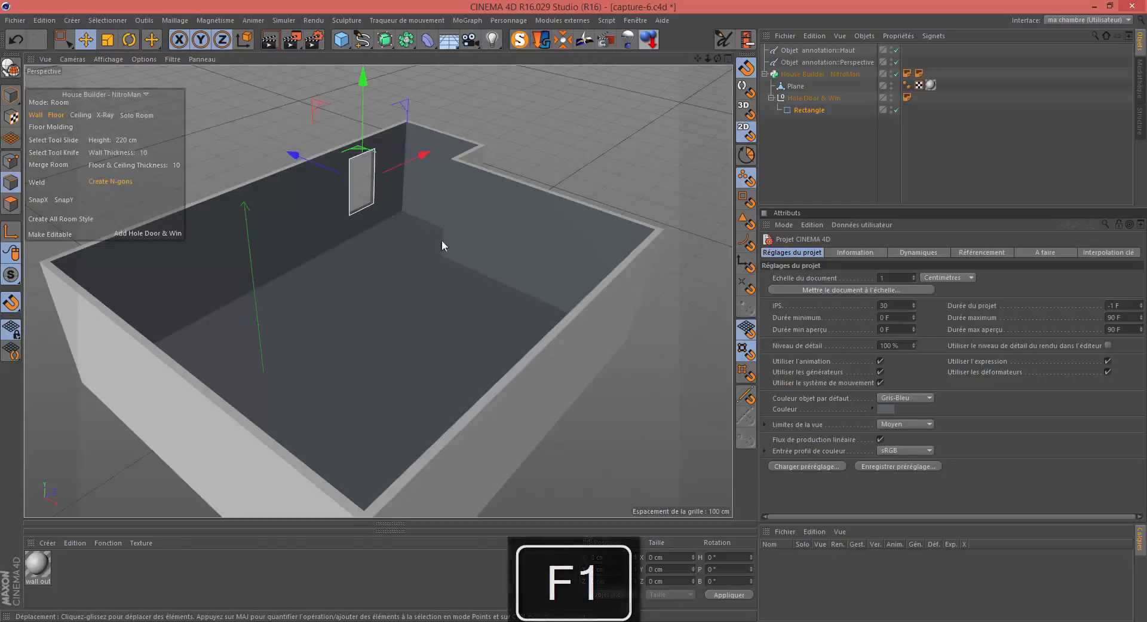
pyautogui.keyDown('alt'); pyautogui.moveTo(391, 179); pyautogui.dragTo(371, 169); pyautogui.keyUp('alt')
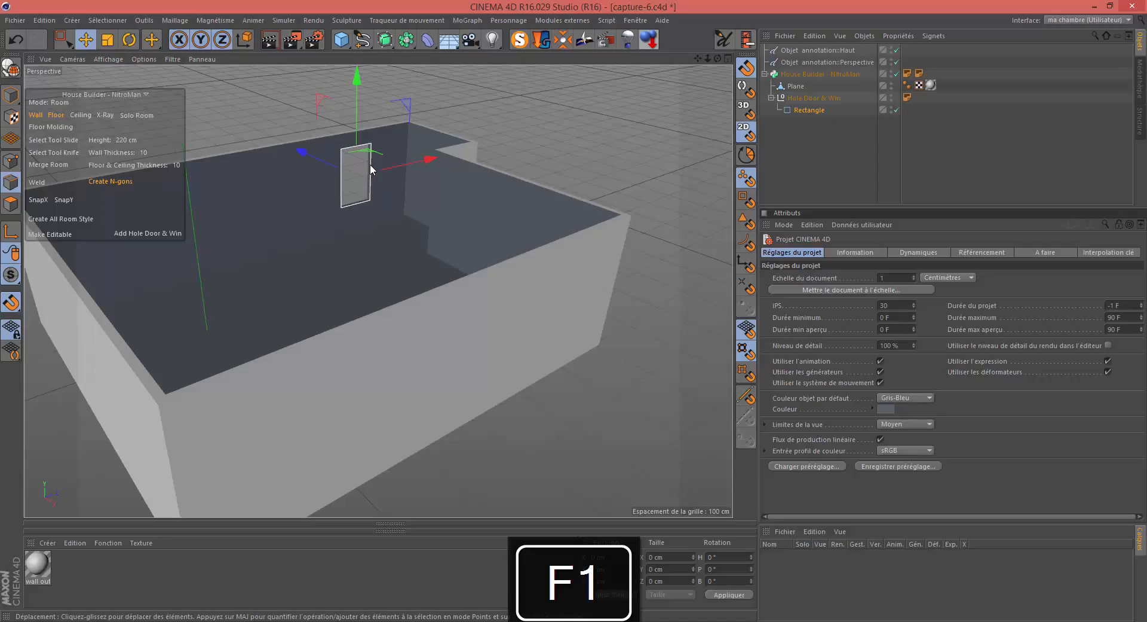
pyautogui.press('s')
pyautogui.scroll(-4, 381, 222)
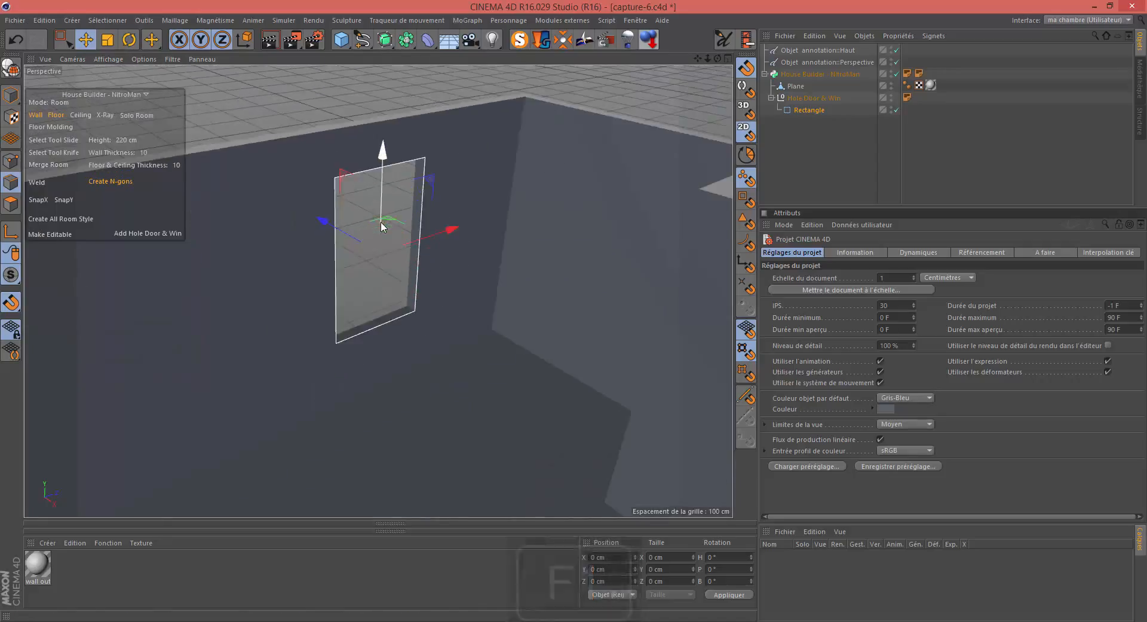
pyautogui.scroll(-2, 381, 225)
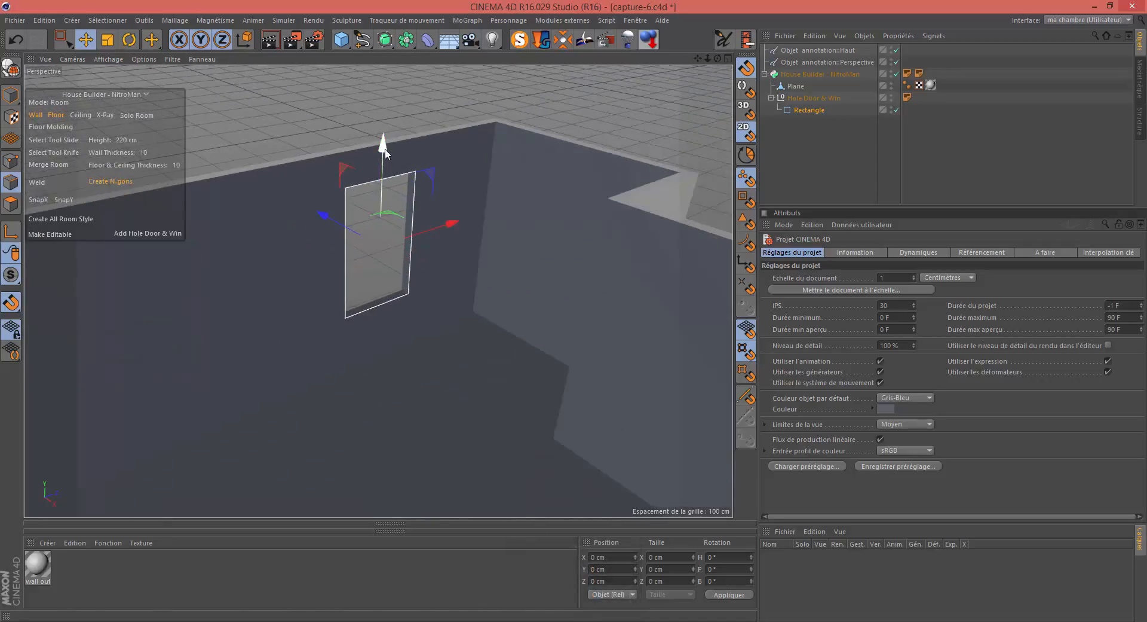
pyautogui.moveTo(385, 153); pyautogui.dragTo(384, 145)
pyautogui.scroll(-4, 386, 250)
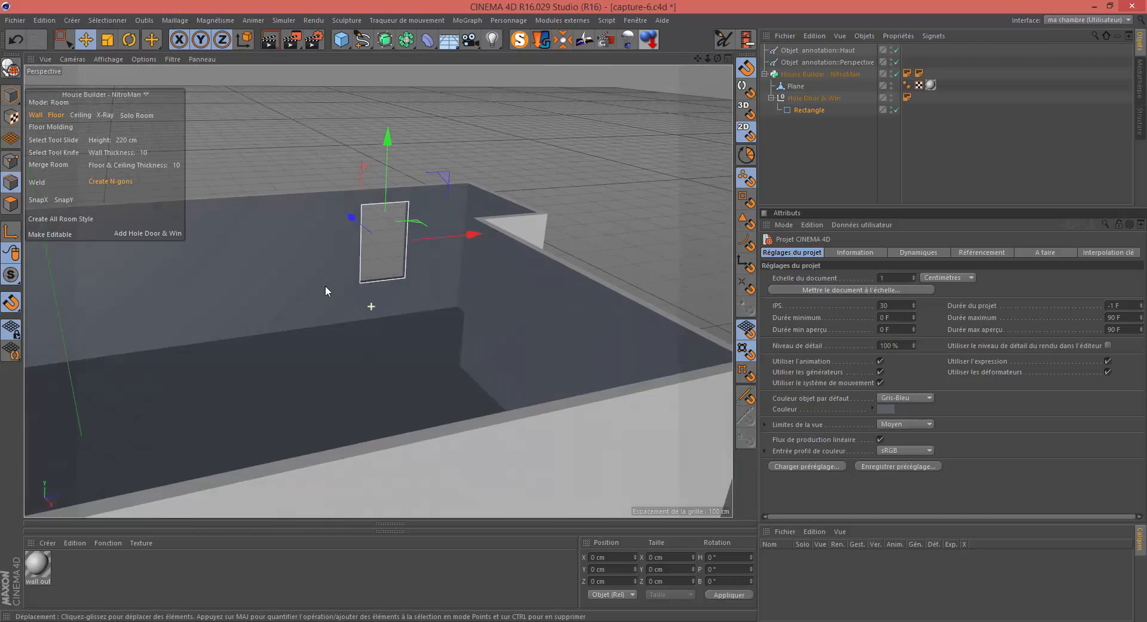
pyautogui.keyDown('alt'); pyautogui.moveTo(325, 286); pyautogui.dragTo(381, 281); pyautogui.keyUp('alt')
pyautogui.scroll(-2, 382, 281)
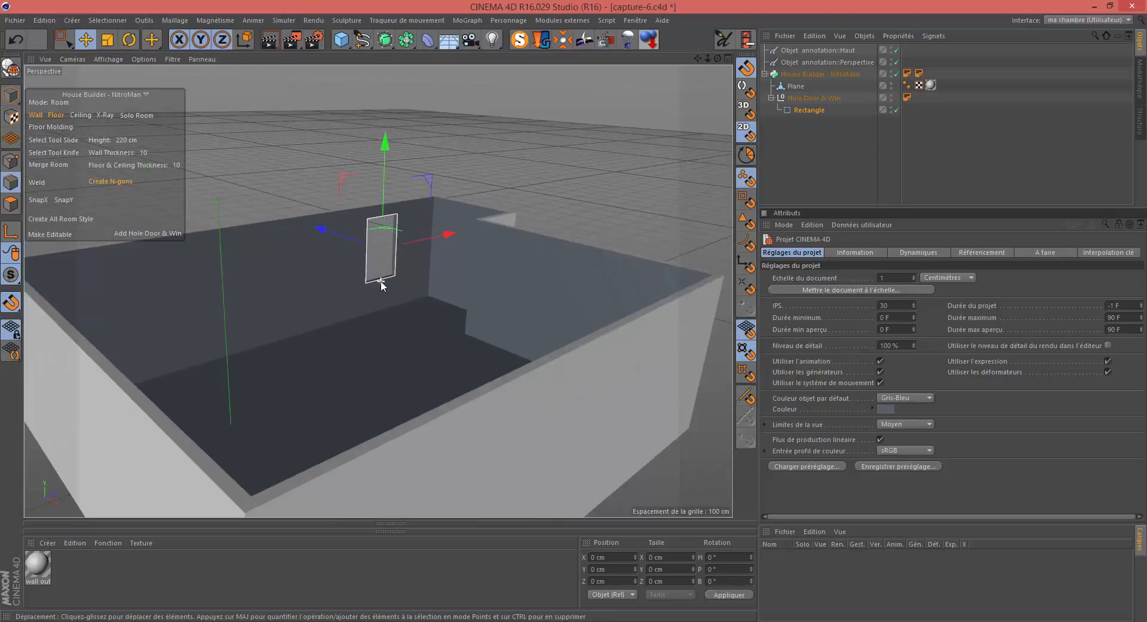
# - Duplicate the Rectangle and place the copy under the Hole Door & Win object
pyautogui.click(809, 110)
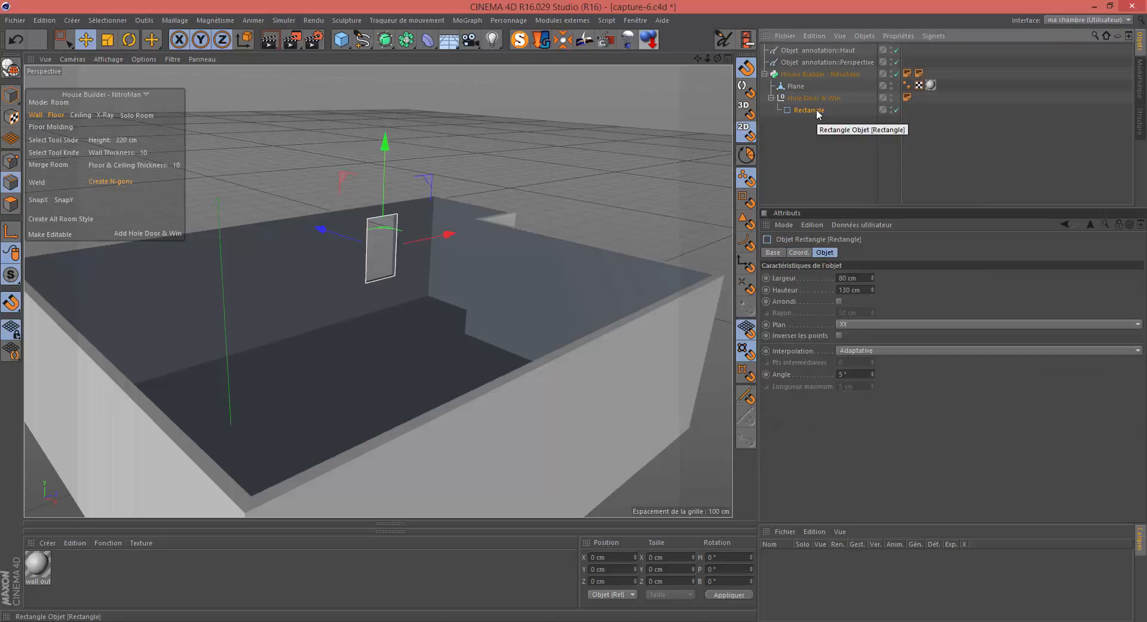
pyautogui.hotkey('ctrl', 'c')
pyautogui.hotkey('ctrl', 'v')
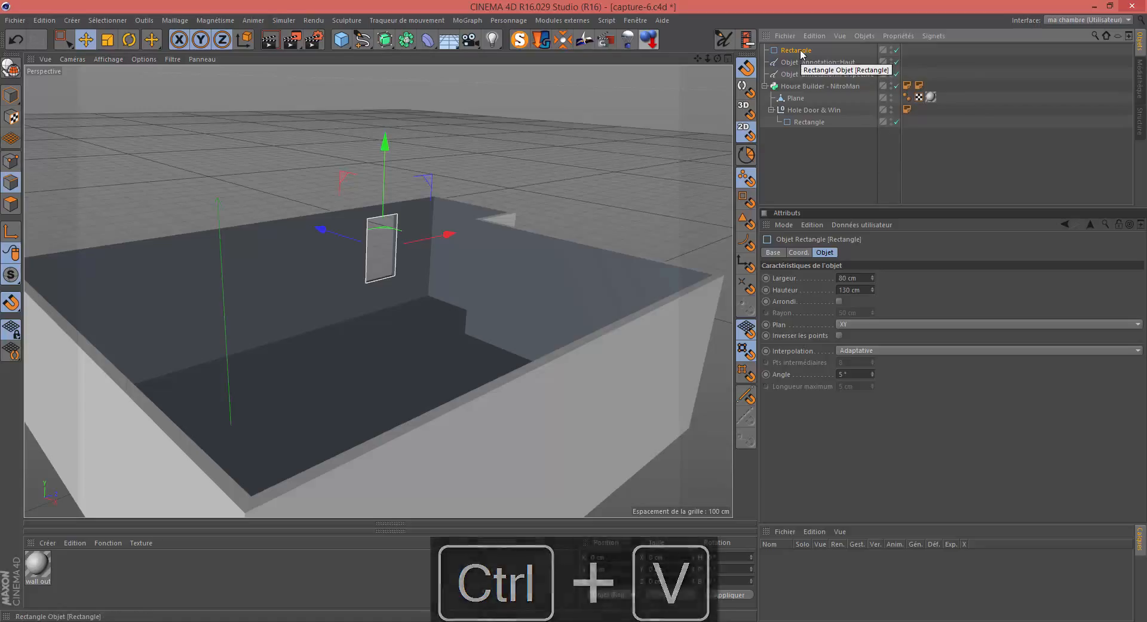
pyautogui.moveTo(803, 54); pyautogui.dragTo(806, 115)
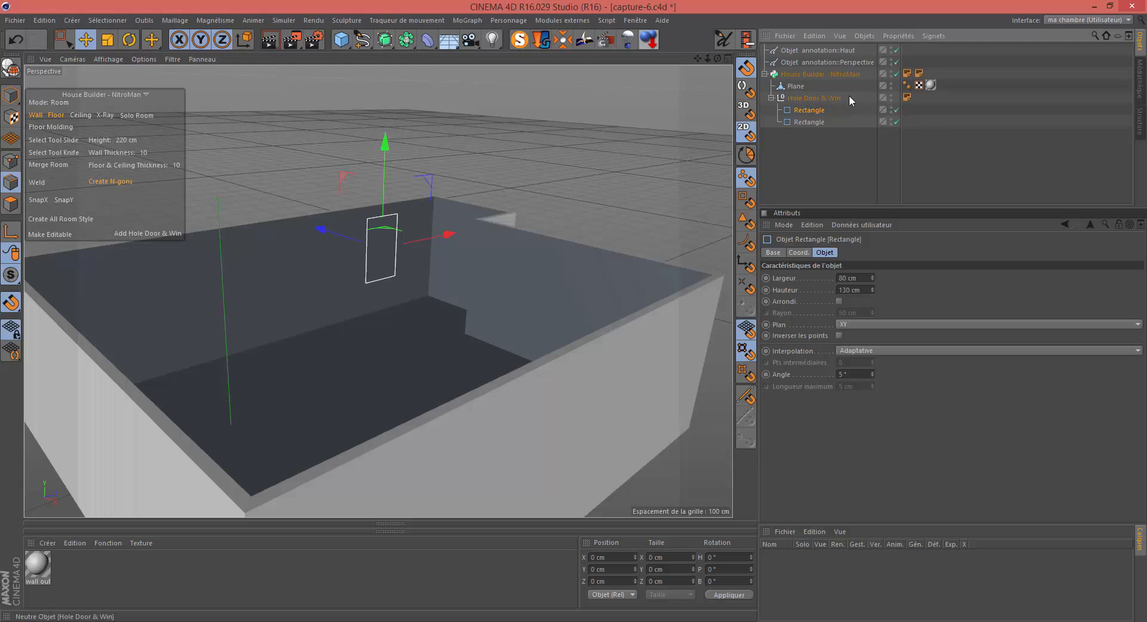
# - Rename the upper Rectangle under Hole Door & Win as "fenêtre droite"
pyautogui.doubleClick(811, 110)
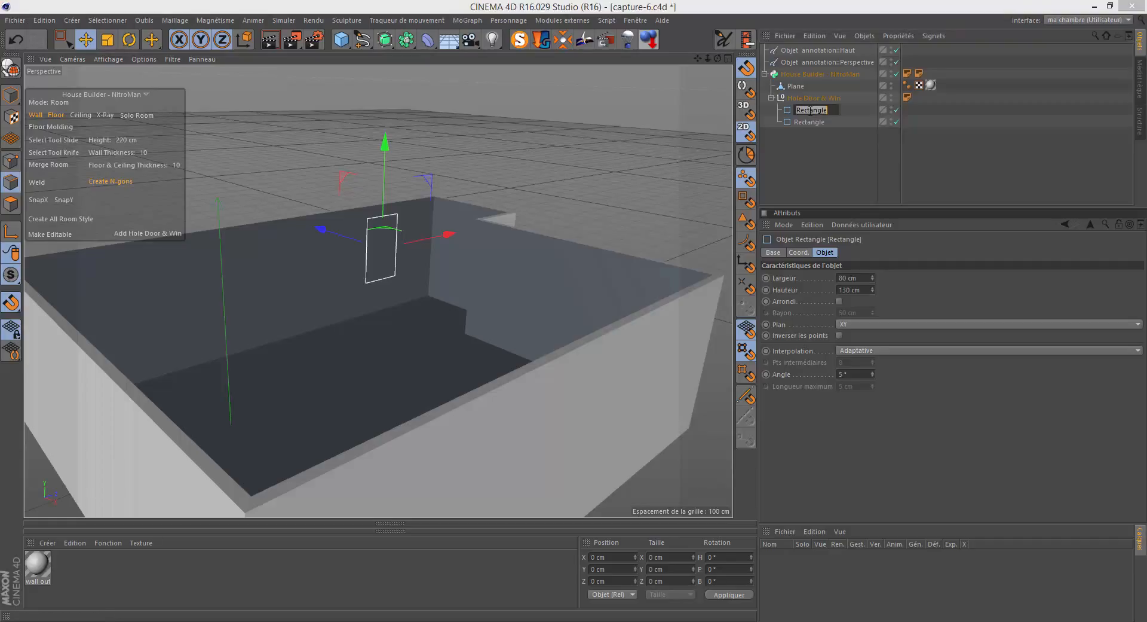
pyautogui.write('fen')
pyautogui.write('être')
pyautogui.write(' droite')
pyautogui.press('Return')
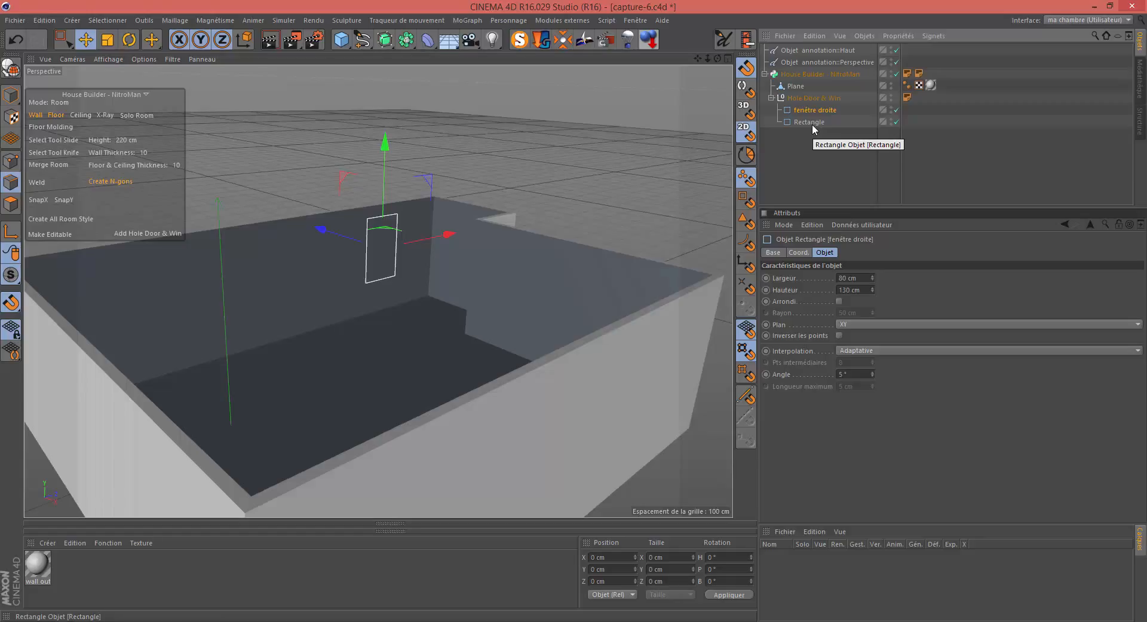
# - Rename the remaining Rectangle under Hole Door & Win as "fenêtre gauche"
pyautogui.doubleClick(812, 123)
pyautogui.write('fen')
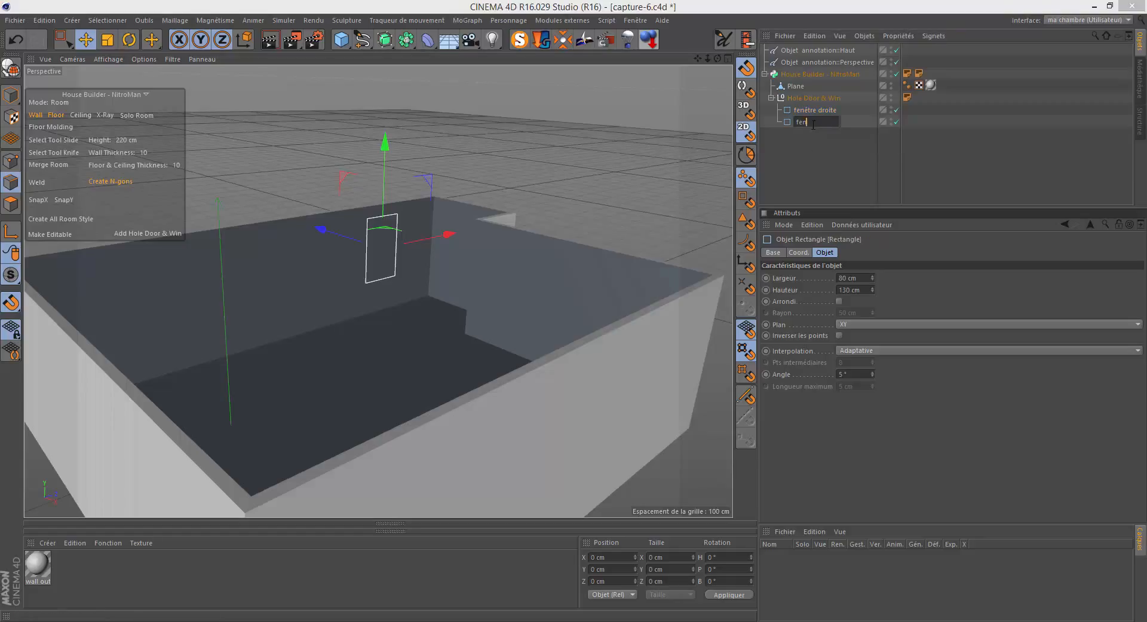
pyautogui.write('être gauche')
pyautogui.press('Return')
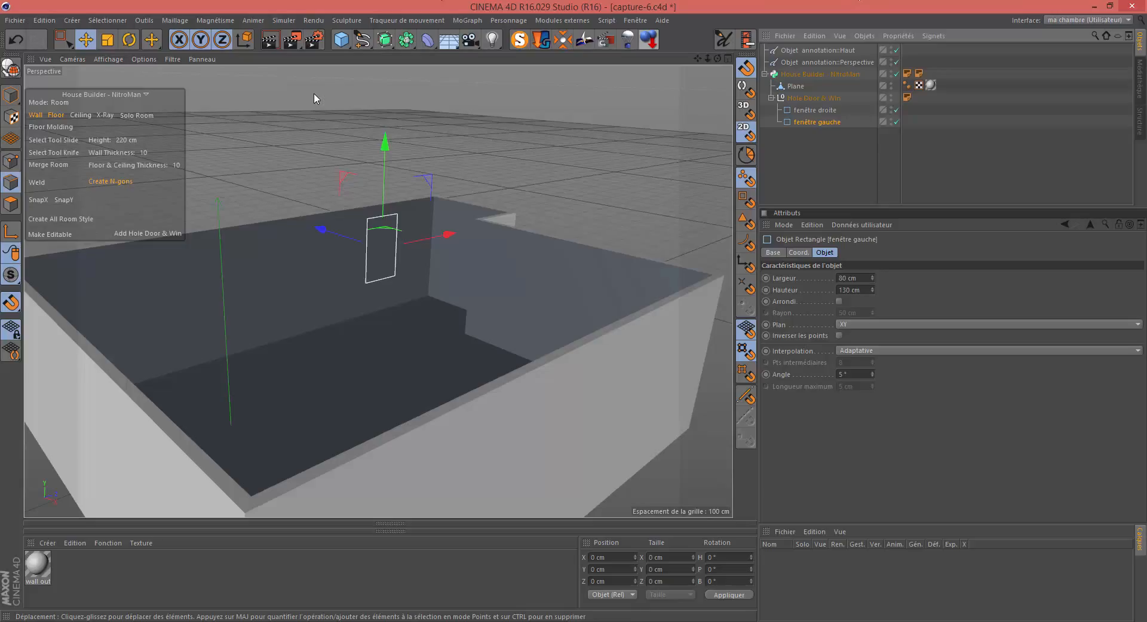
# - In the top view, move fenêtre gauche along the long wall, away from the alcove, to open a second window, then return to the perspective view
pyautogui.press('F2')
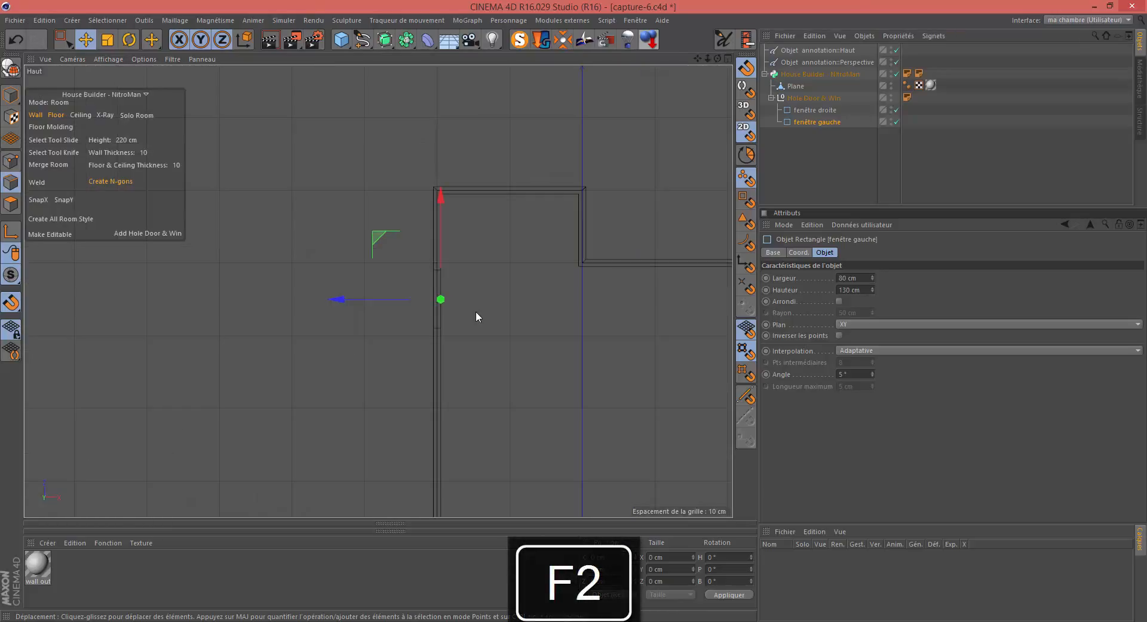
pyautogui.press('h')
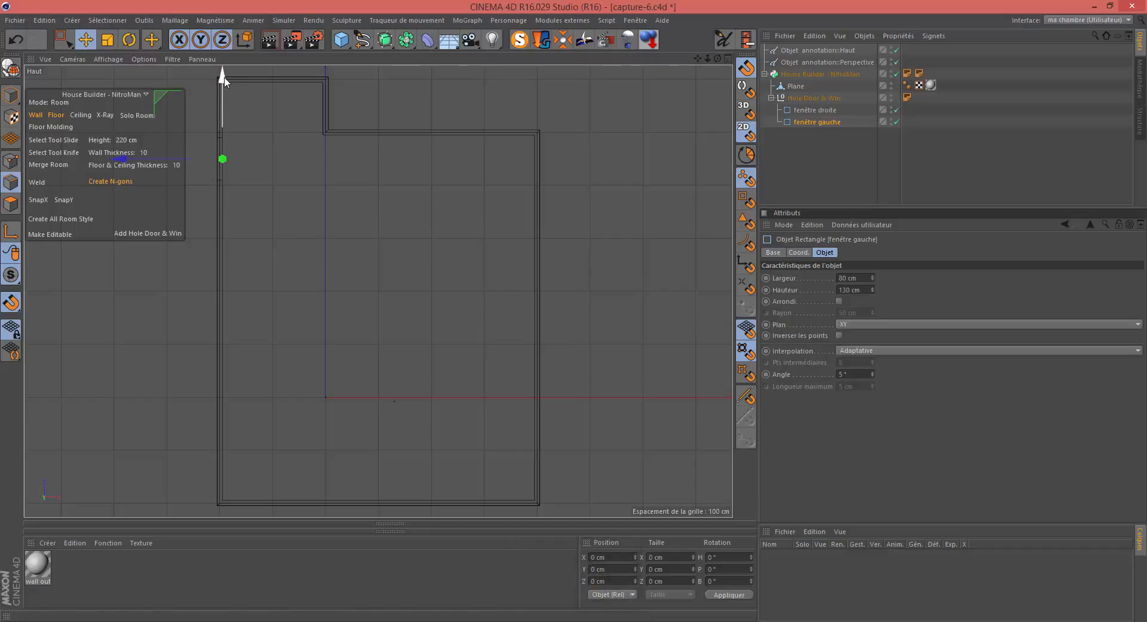
pyautogui.moveTo(225, 79); pyautogui.dragTo(217, 288)
pyautogui.scroll(2, 243, 374)
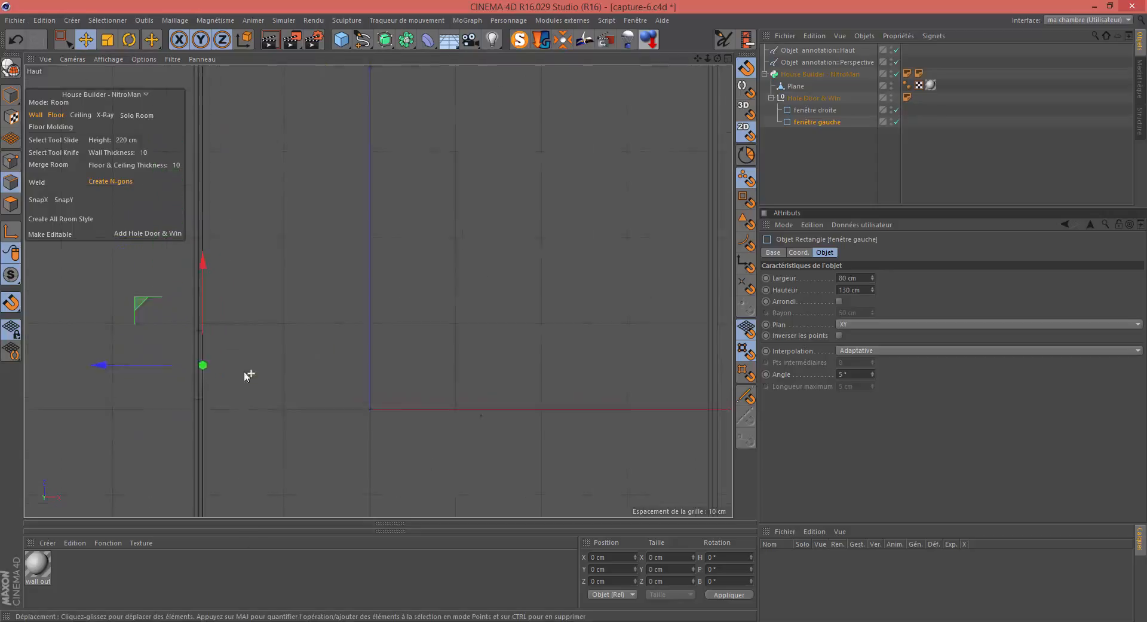
pyautogui.scroll(2, 245, 372)
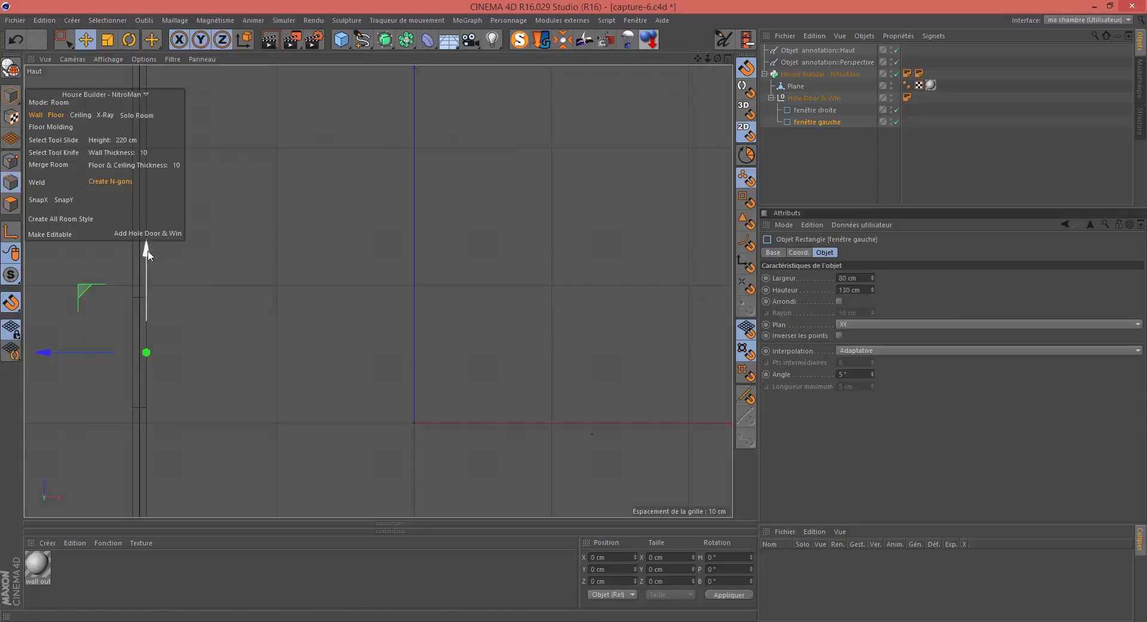
pyautogui.moveTo(148, 250); pyautogui.dragTo(148, 250)
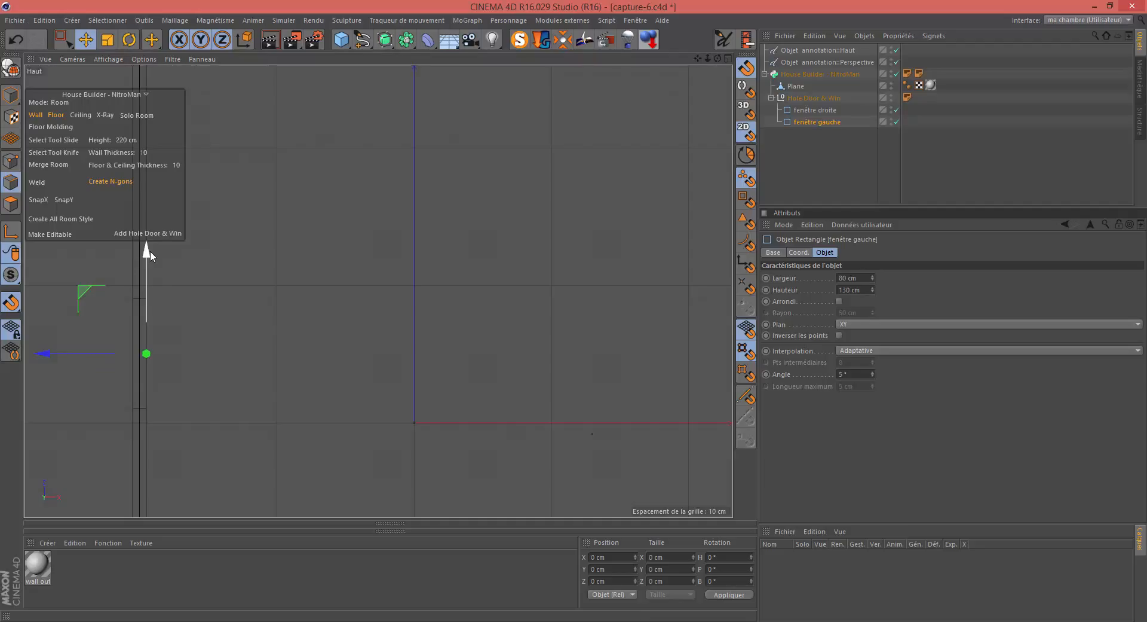
pyautogui.press('F1')
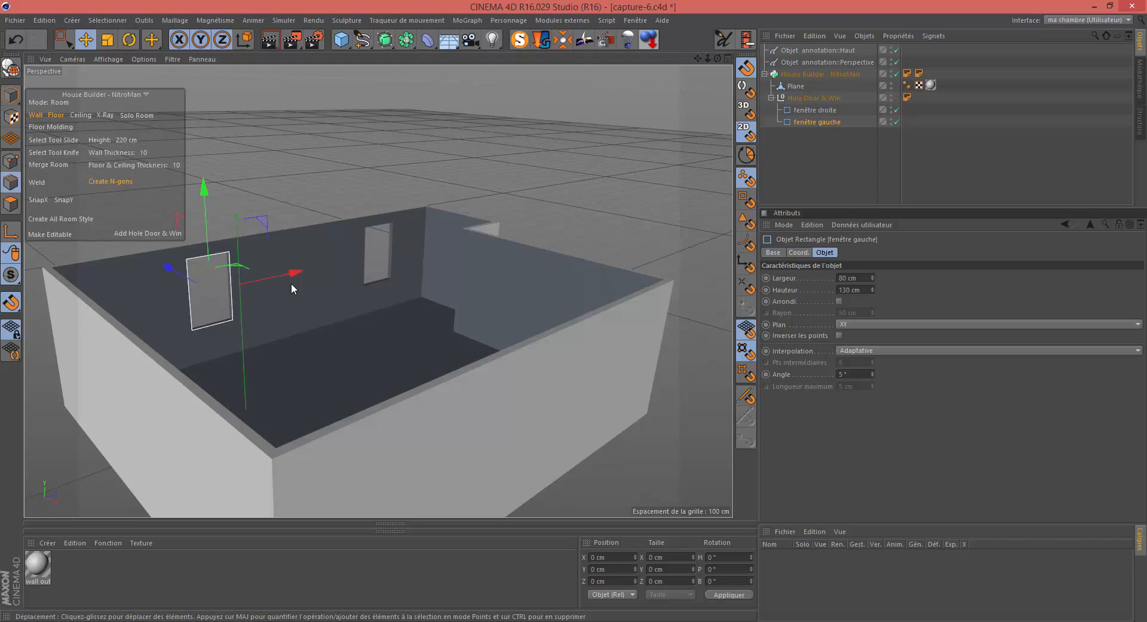
# - Save an incremental version of the scene and delete the Haut and Perspective annotation objects
pyautogui.click(18, 21)
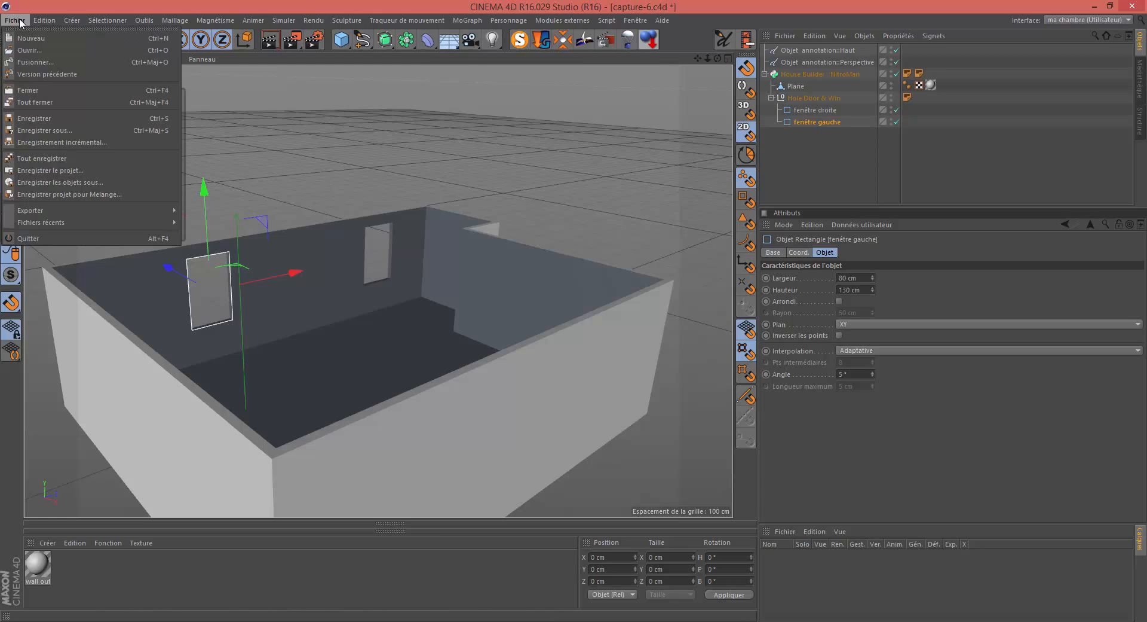
pyautogui.click(55, 144)
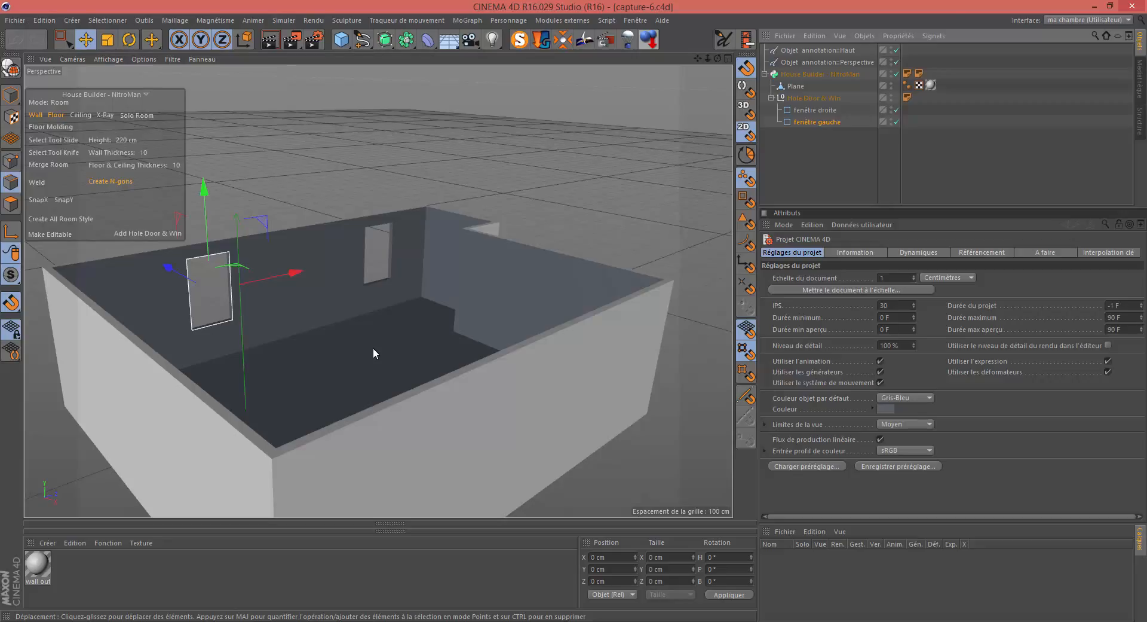
pyautogui.click(831, 51)
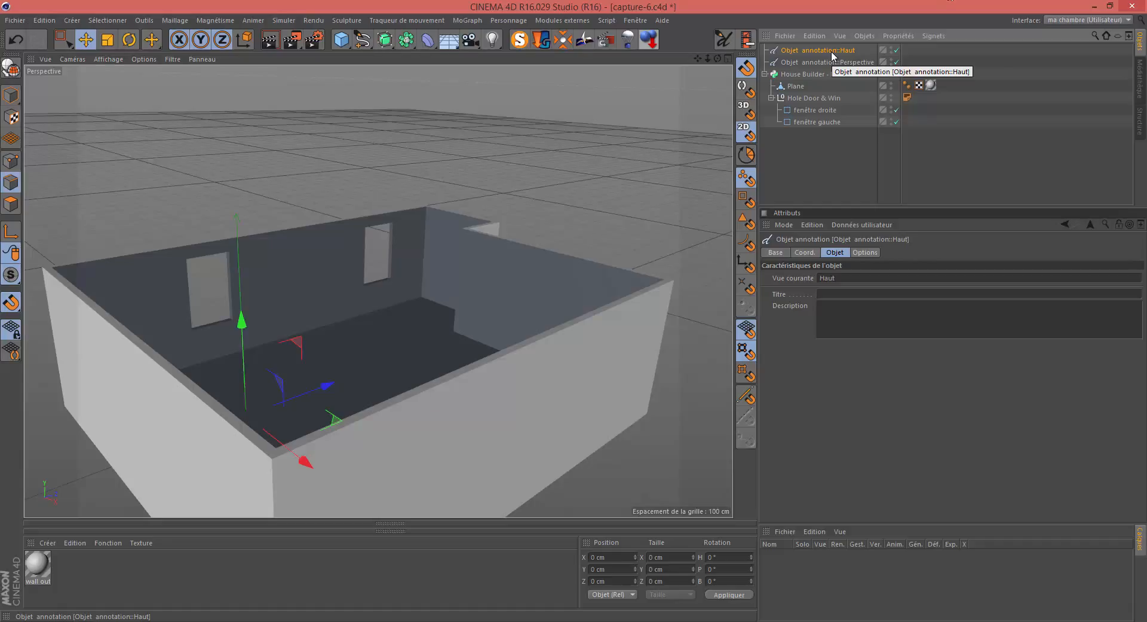
pyautogui.keyDown('ctrl'); pyautogui.click(837, 61); pyautogui.keyUp('ctrl')
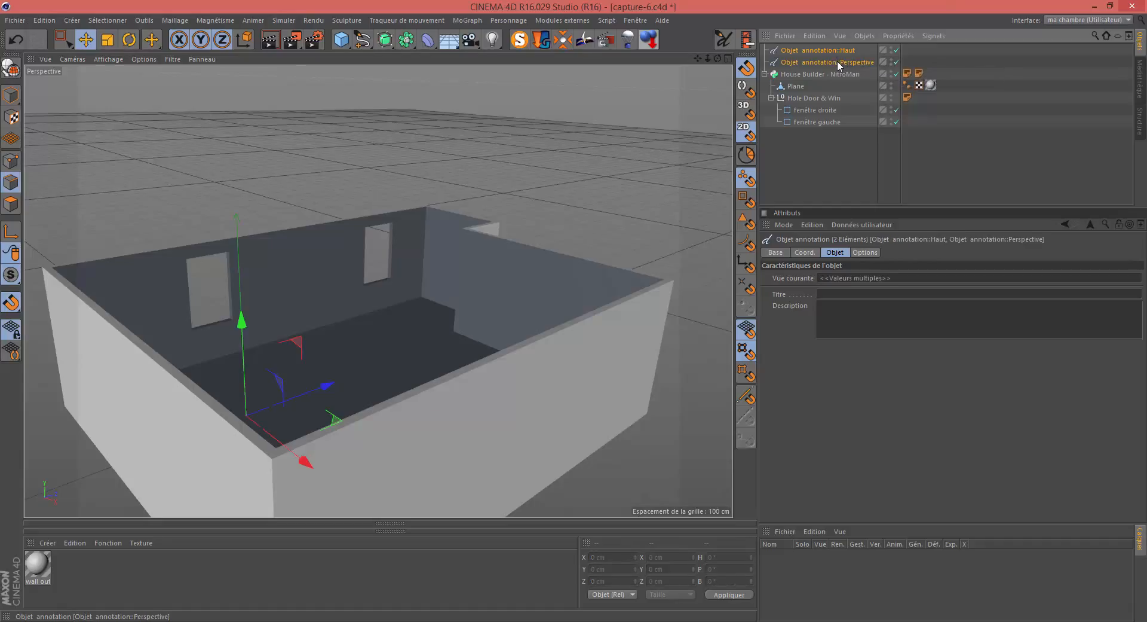
pyautogui.press('Delete')
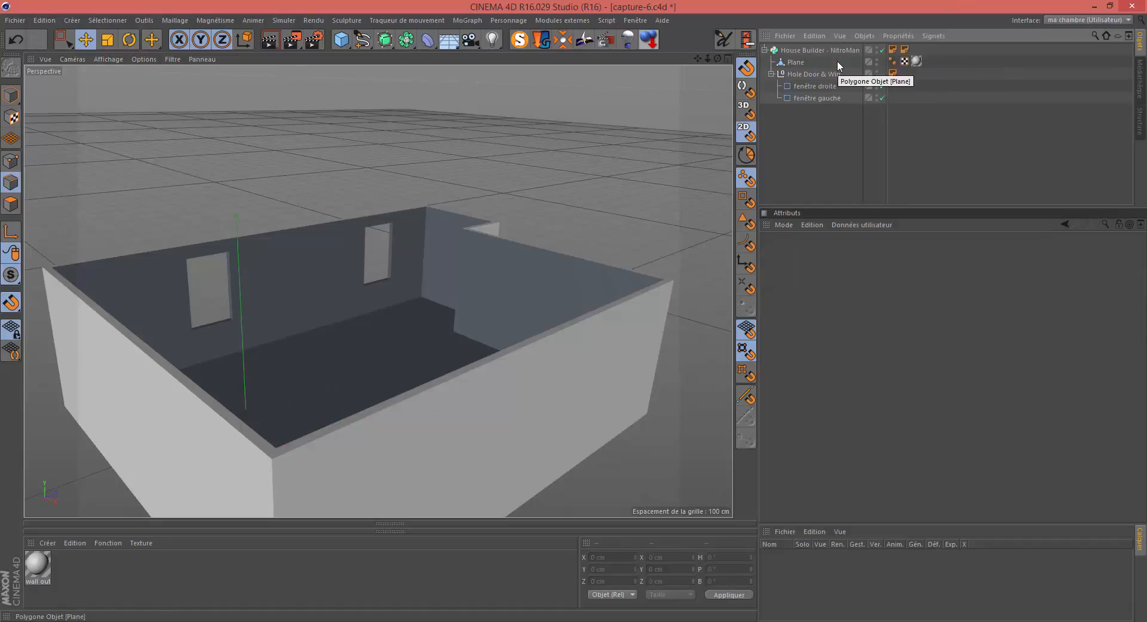
# - Assign House Builder and all its child objects to a new layer named Chambre, and collapse the hierarchy
pyautogui.click(804, 50)
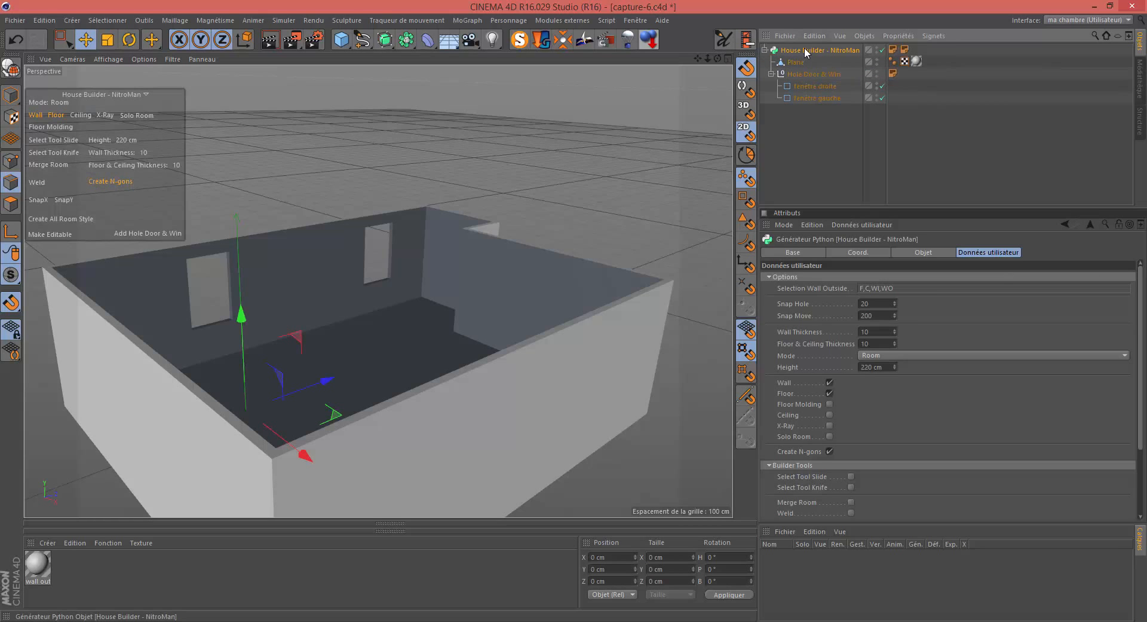
pyautogui.click(870, 53)
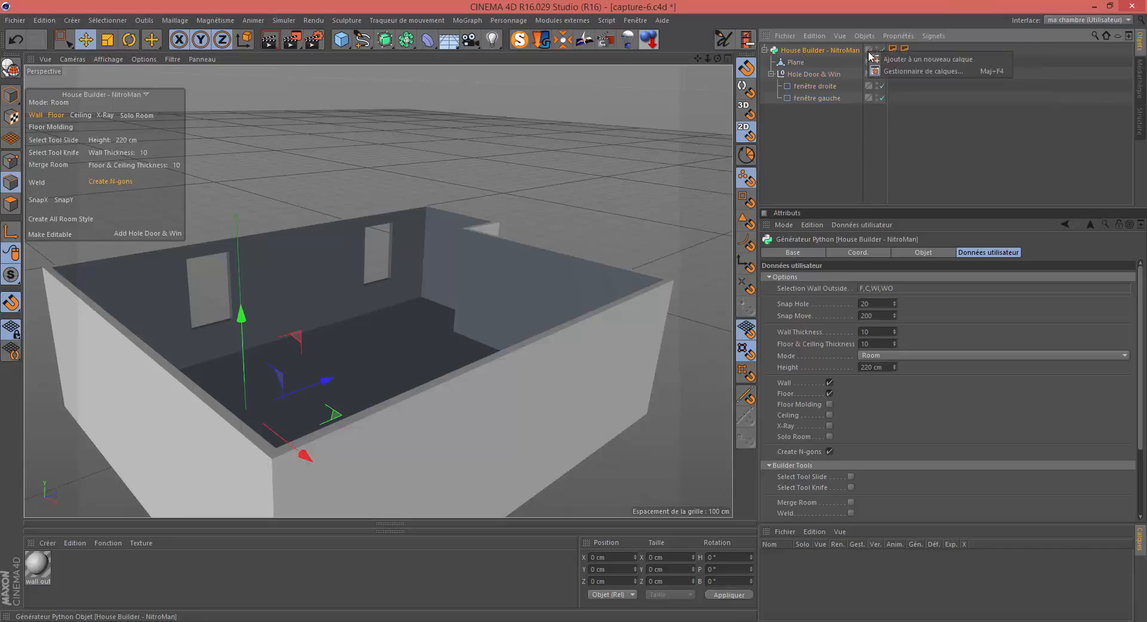
pyautogui.click(916, 60)
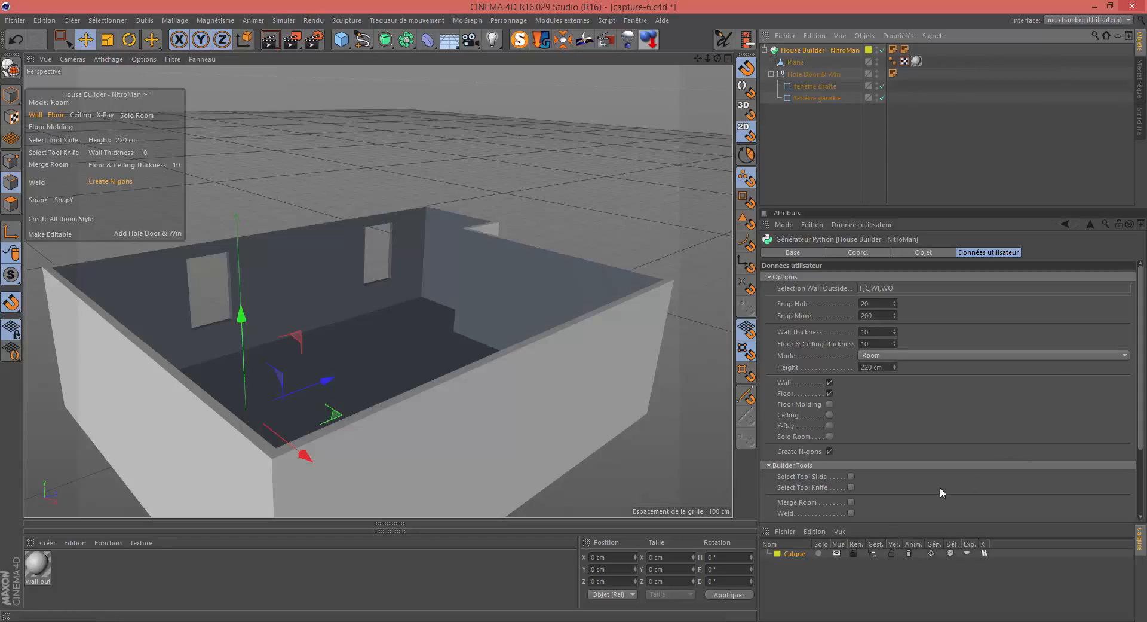
pyautogui.doubleClick(794, 553)
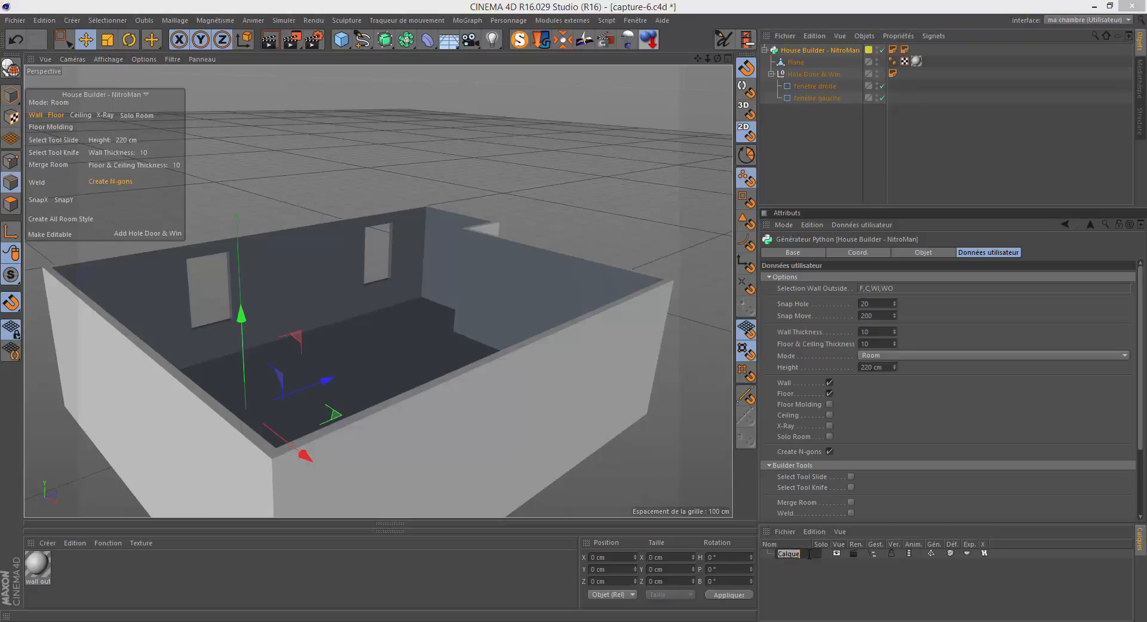
pyautogui.write('Chambre')
pyautogui.press('Return')
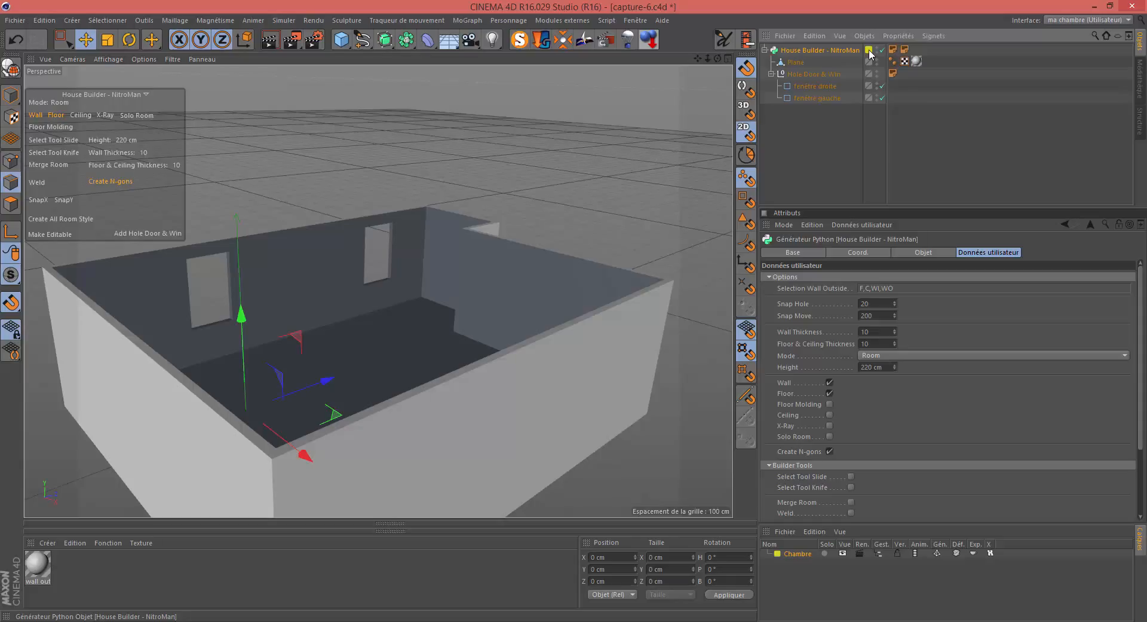
pyautogui.moveTo(870, 52); pyautogui.dragTo(872, 94)
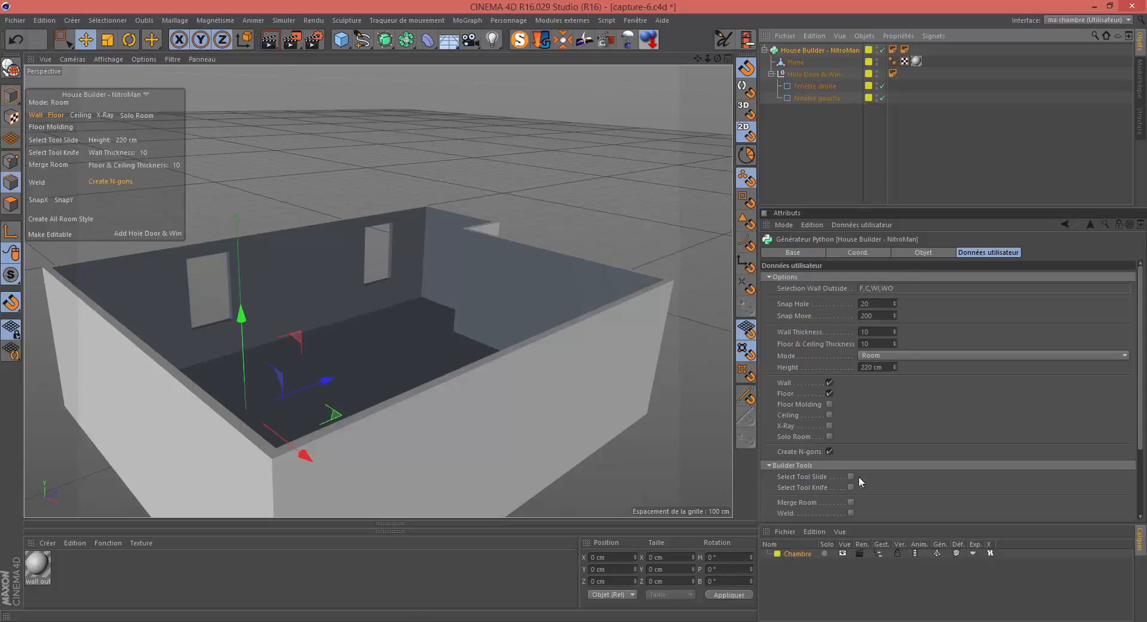
pyautogui.click(766, 51)
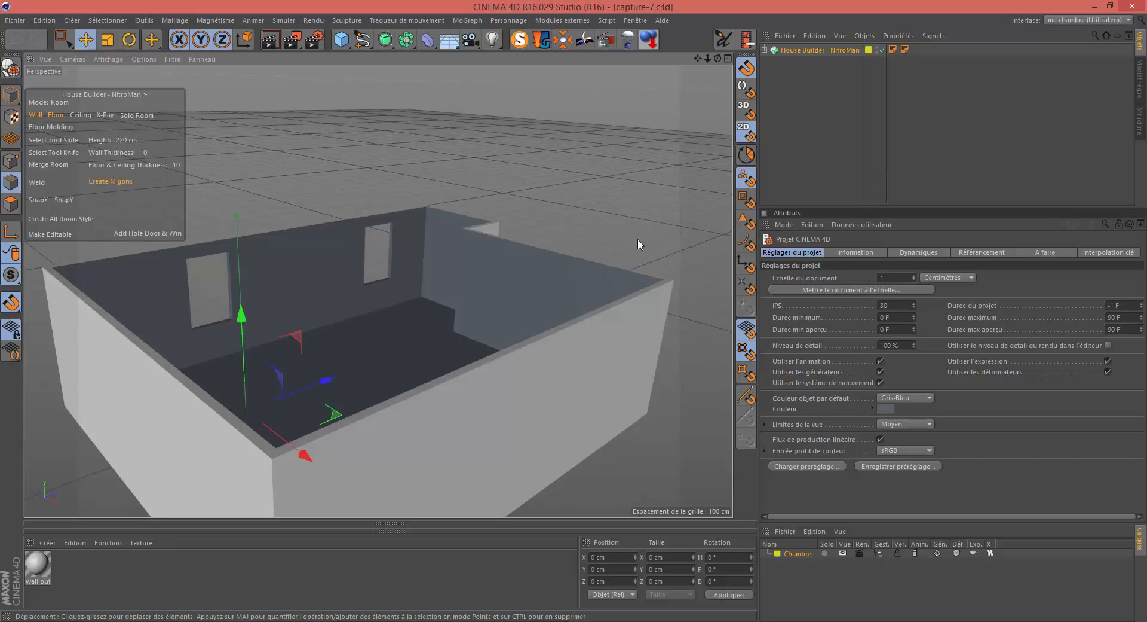
# - Check the bedroom furniture in the reference image in Windows Photo Viewer, and return to Cinema 4D
pyautogui.click(363, 620)
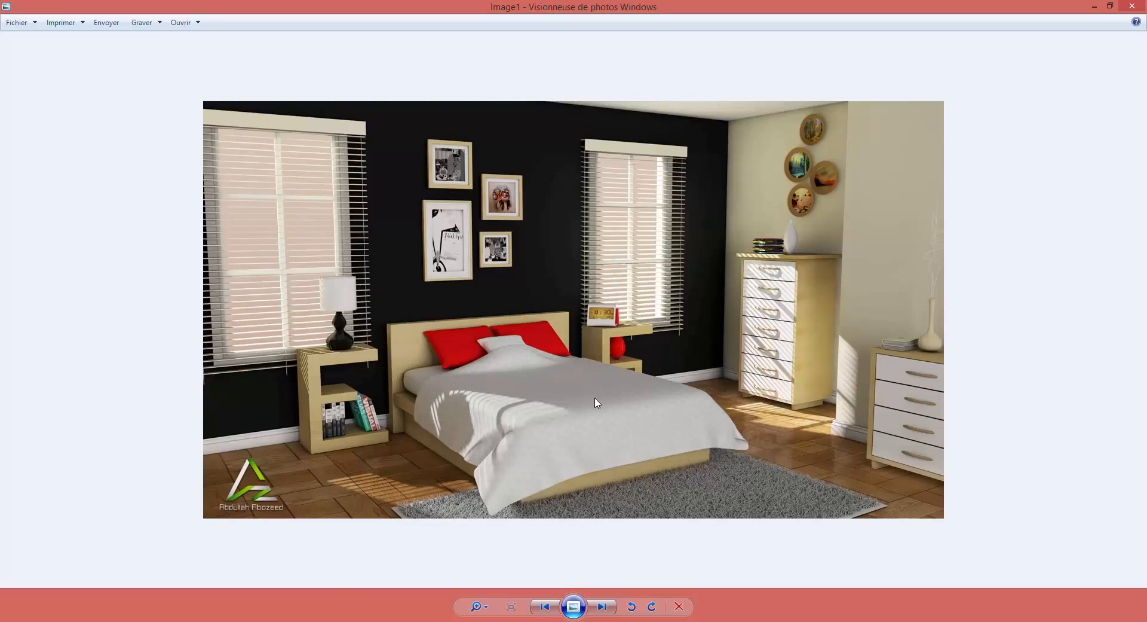
pyautogui.click(365, 620)
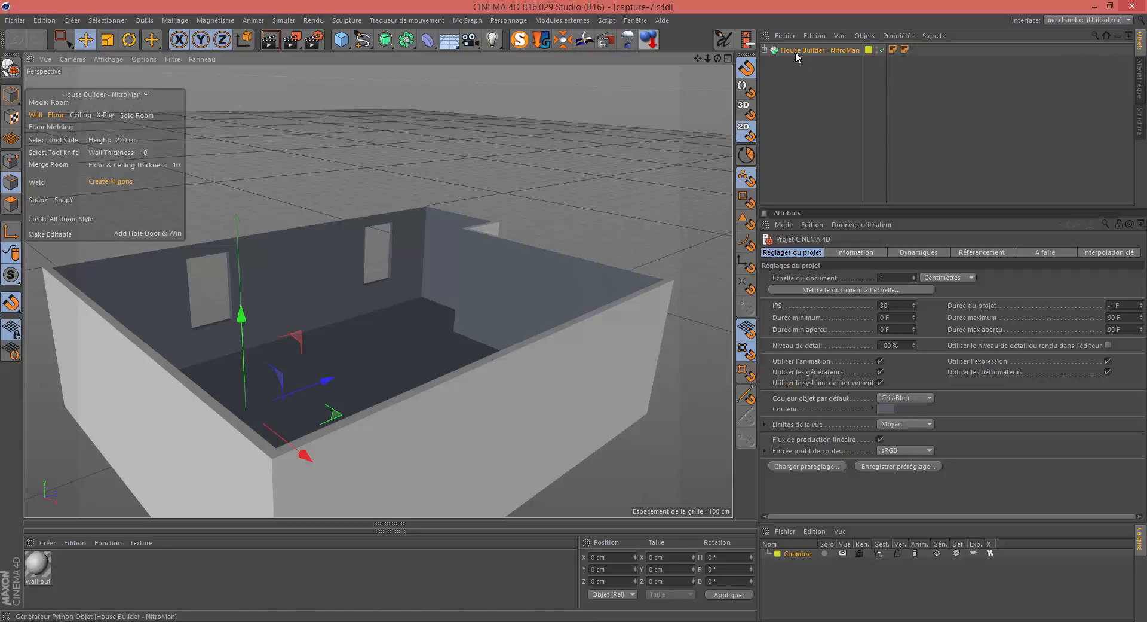
# - Hide the House Builder walls so only the floor is displayed, and lock the Chambre layer
pyautogui.click(817, 96)
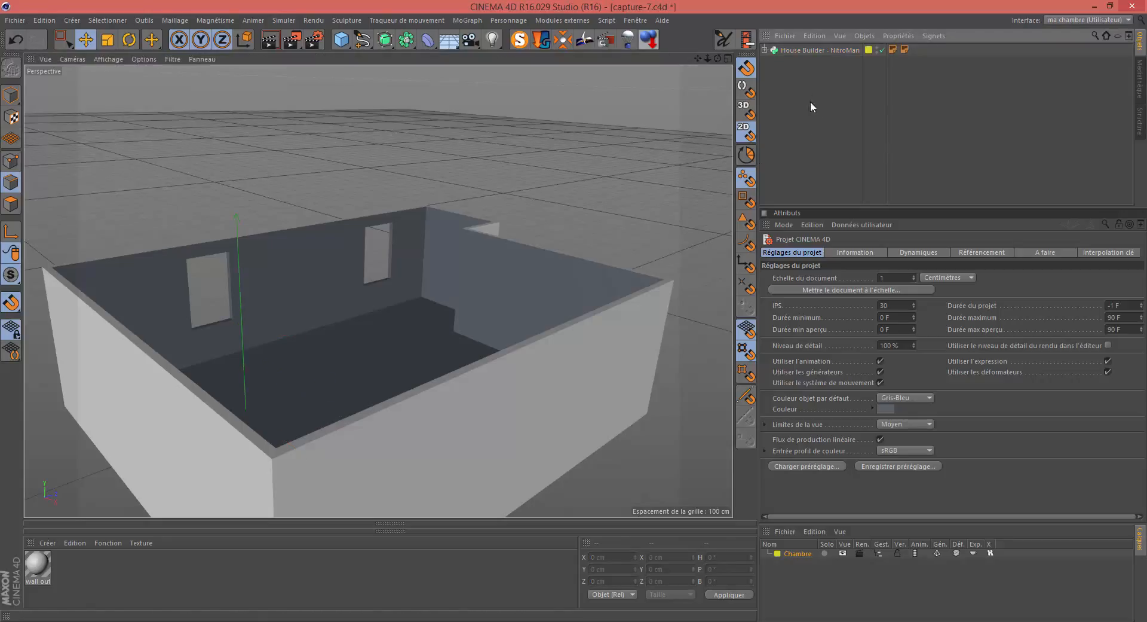
pyautogui.click(790, 52)
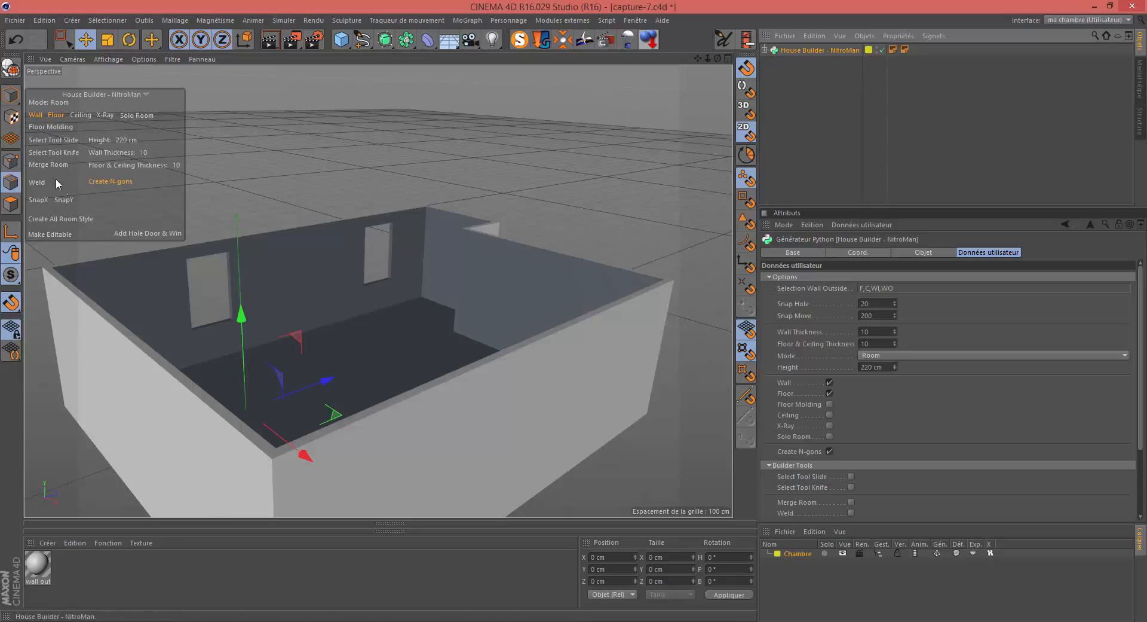
pyautogui.click(35, 116)
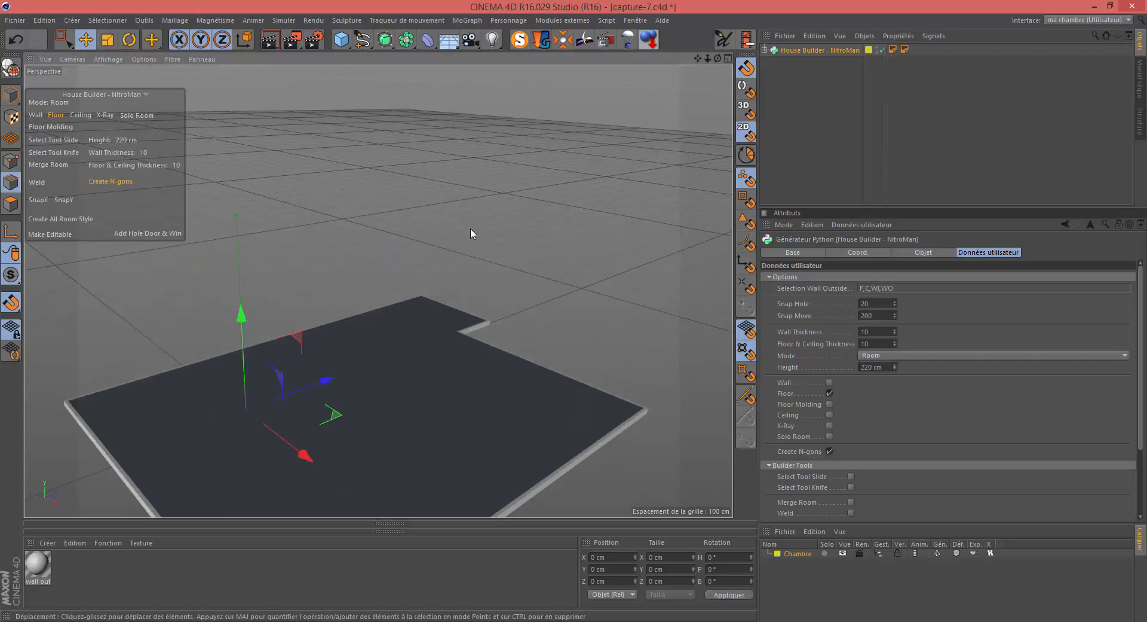
pyautogui.scroll(-2, 471, 231)
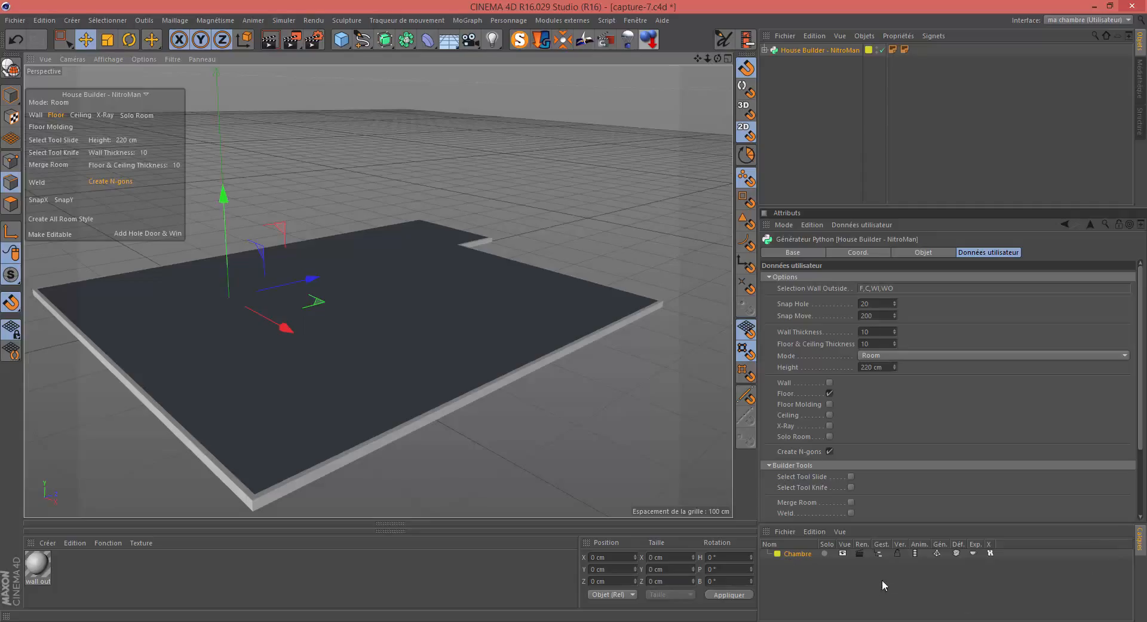
pyautogui.click(898, 552)
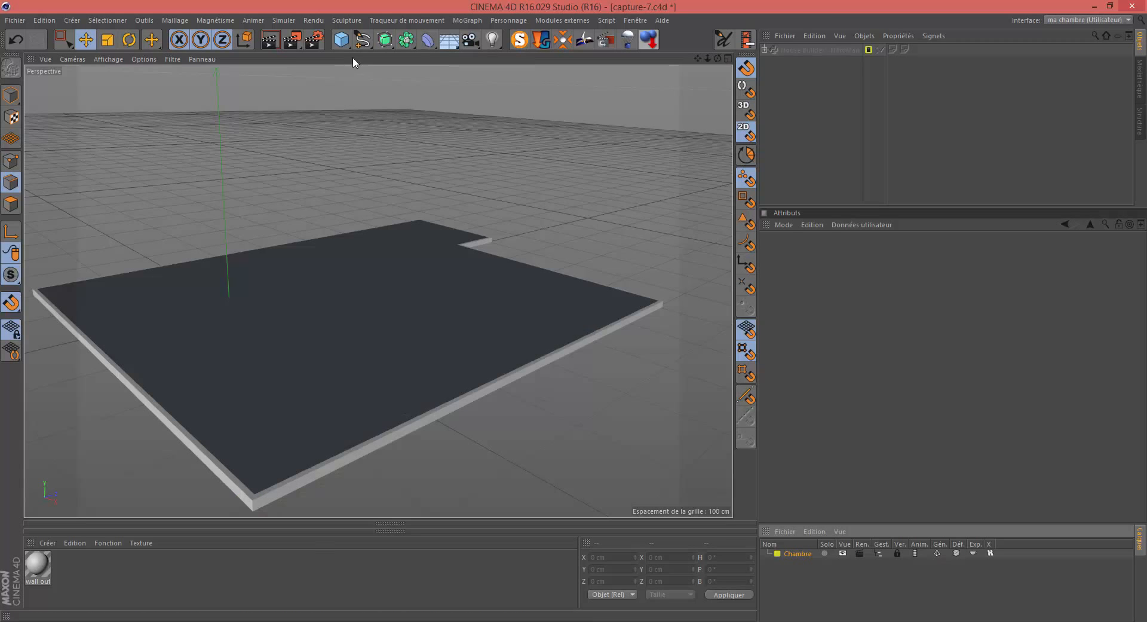
# - Add a cube primitive to the scene and rest it on the floor
pyautogui.click(341, 40)
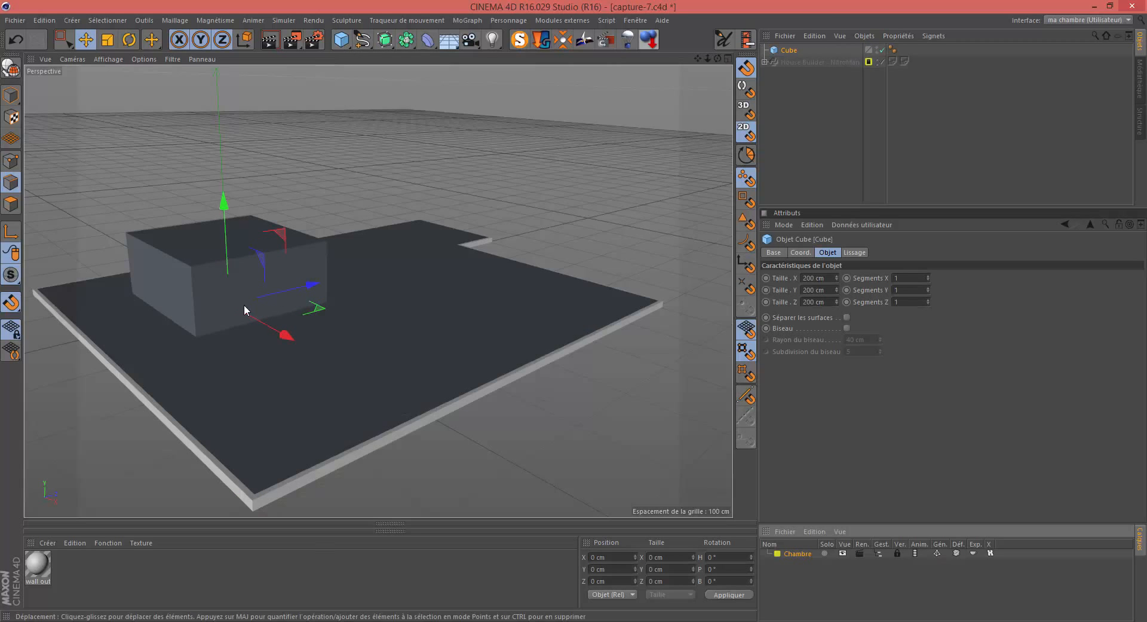
pyautogui.click(649, 40)
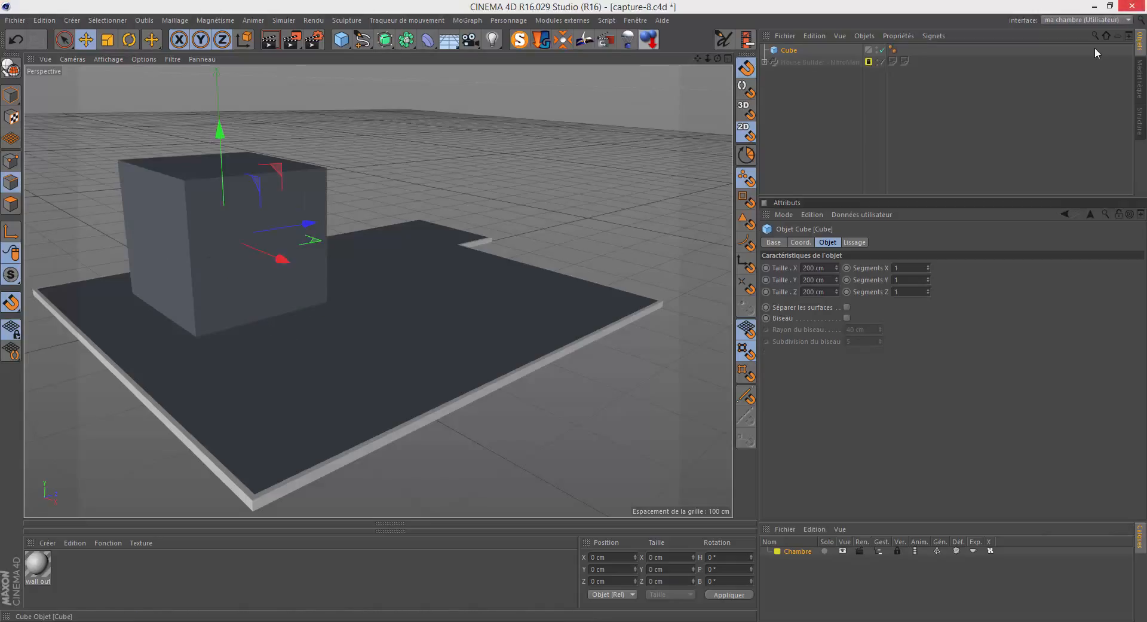
# - Set the cube's size to 210 cm in X, 20 cm in Y and 180 cm in Z
pyautogui.moveTo(1095, 48)
pyautogui.click(799, 268)
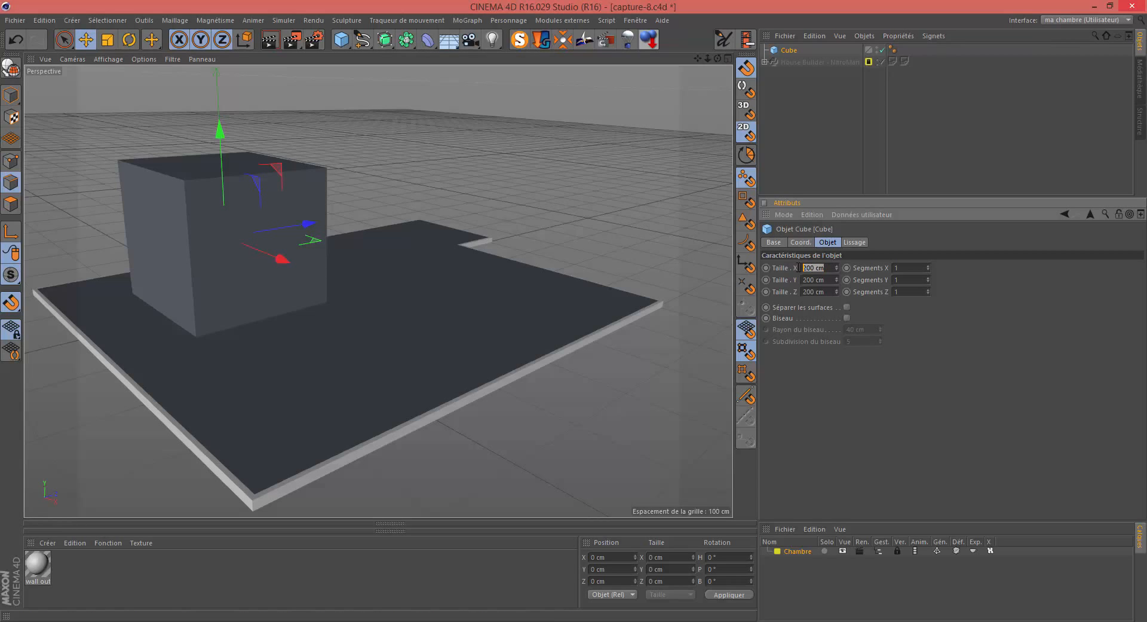
pyautogui.write('210')
pyautogui.press('Tab')
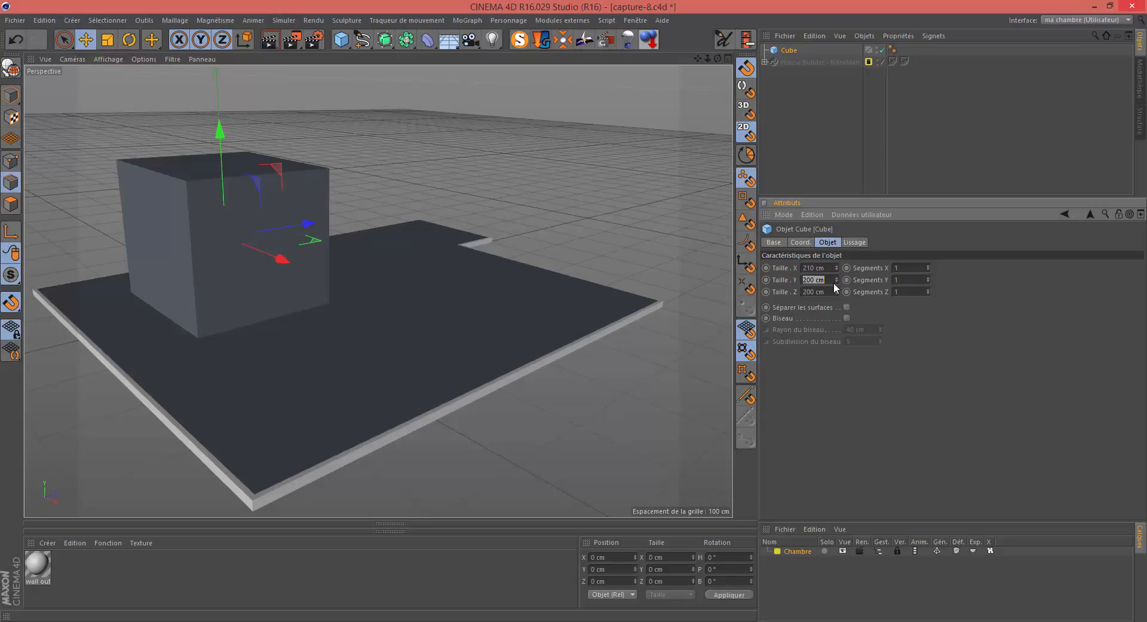
pyautogui.write('20')
pyautogui.press('Tab')
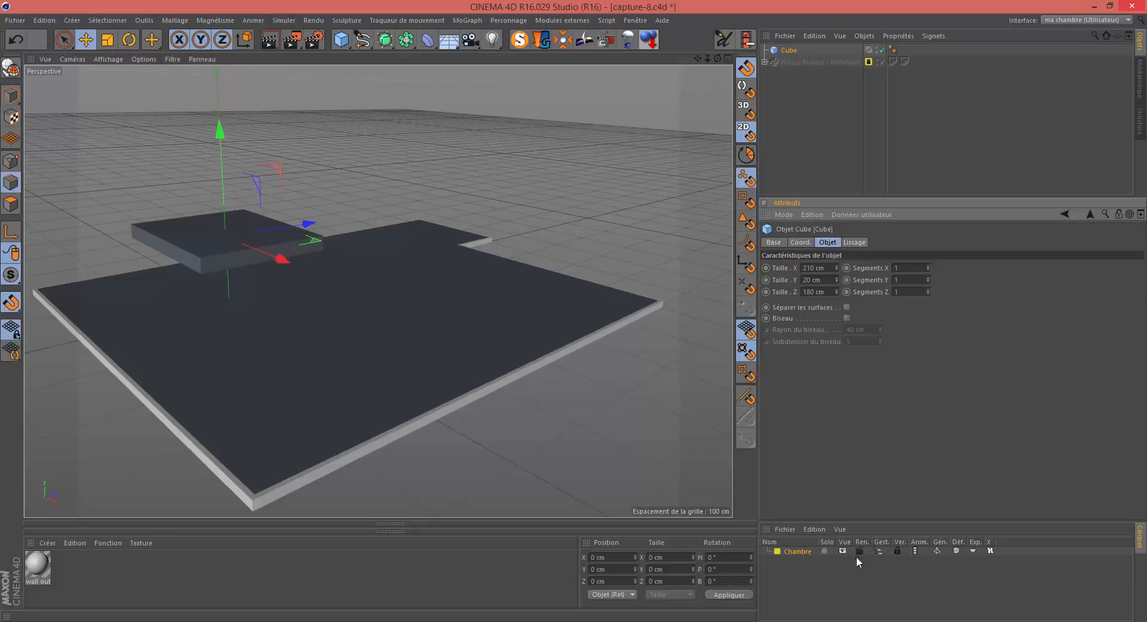
# - Unlock the Chambre layer and expand House Builder to expose its Plane object
pyautogui.click(898, 550)
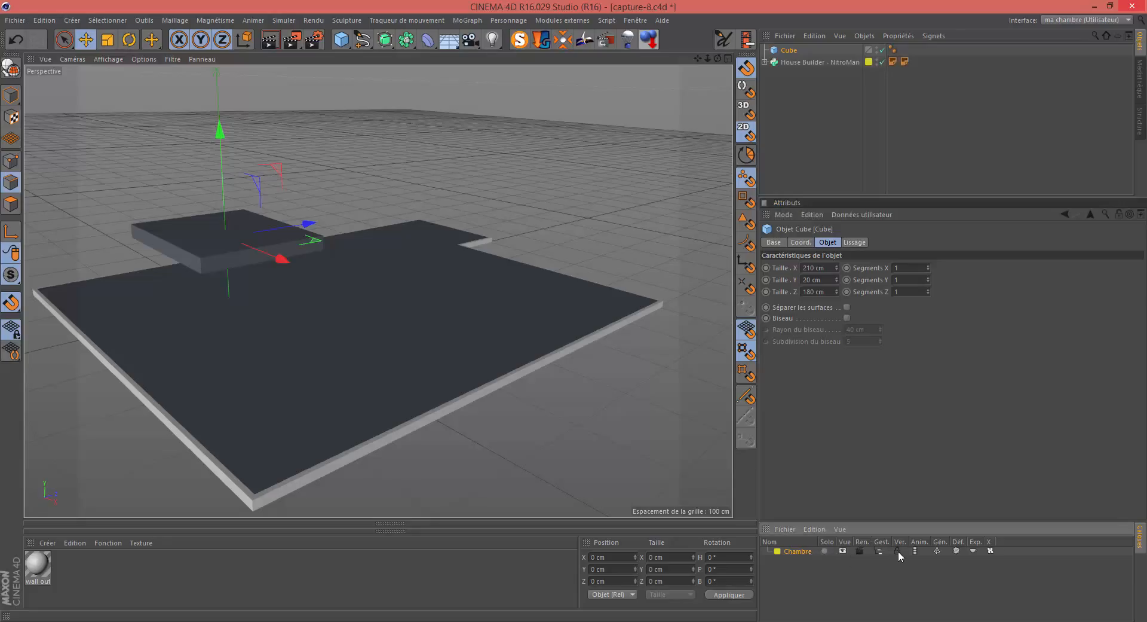
pyautogui.click(801, 60)
pyautogui.click(765, 61)
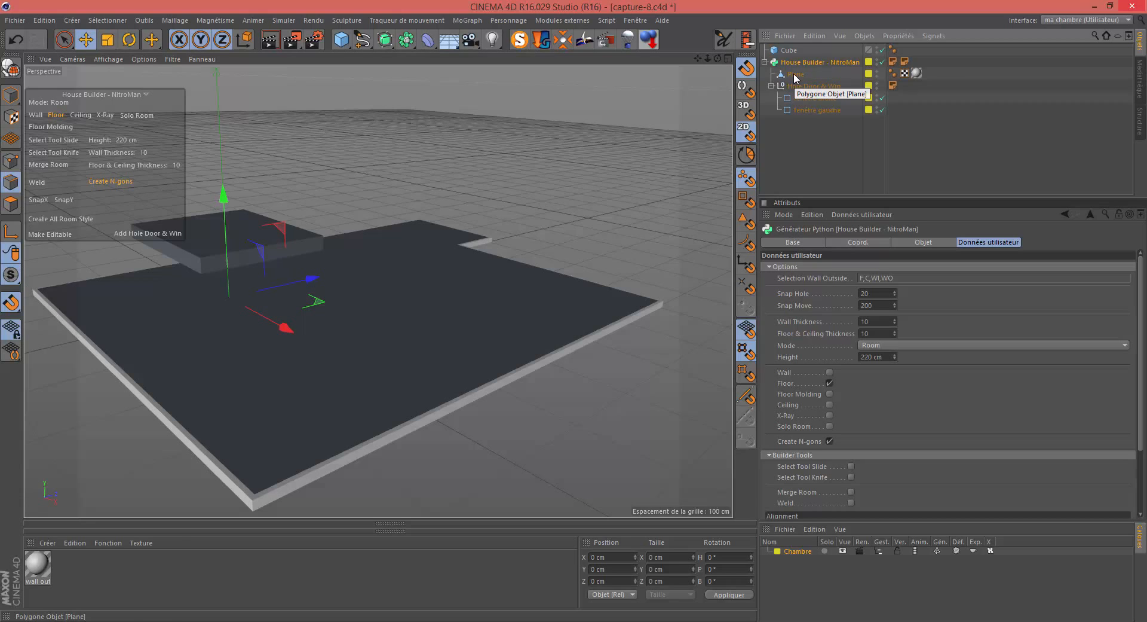
# - Drop the cube onto the room's Plane with the Drop It! plugin, keeping subdivisions and offset at 0
pyautogui.click(790, 51)
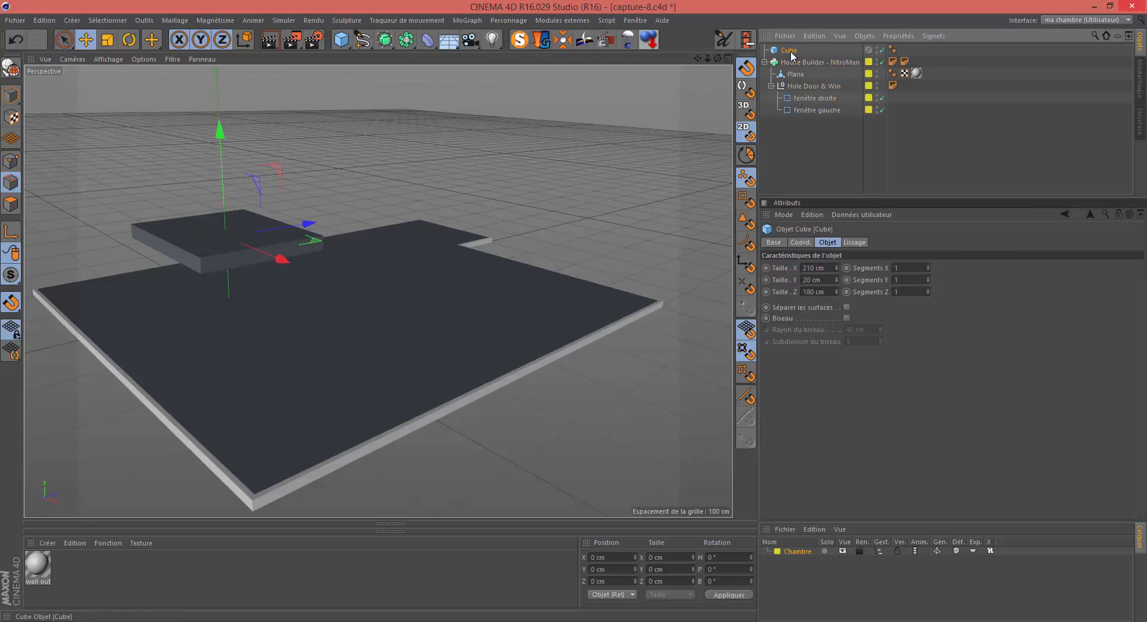
pyautogui.click(627, 46)
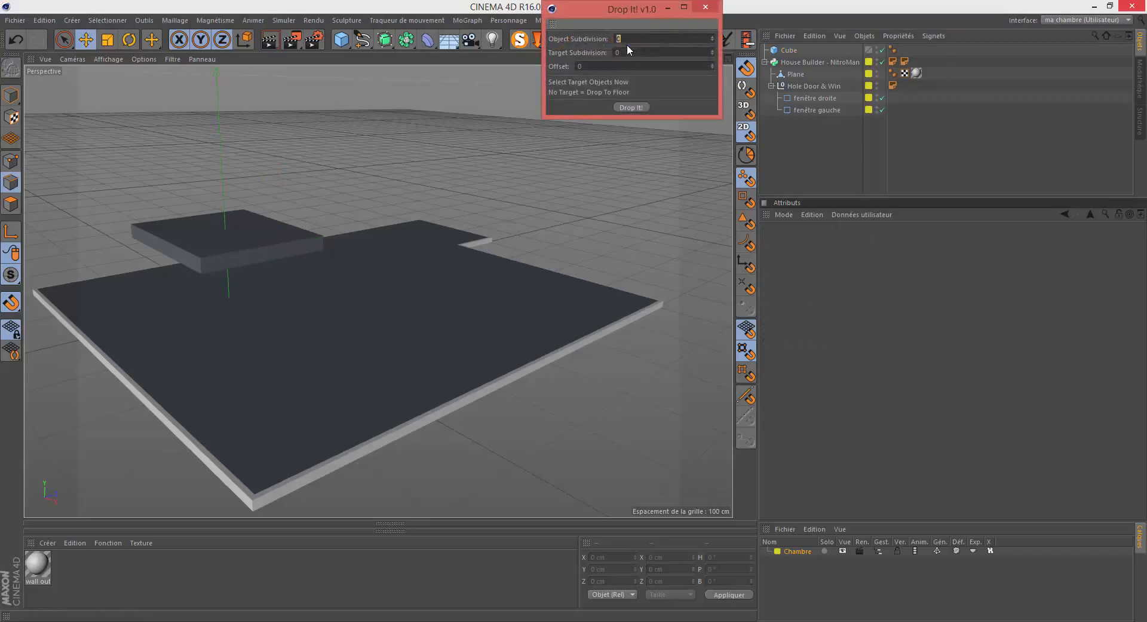
pyautogui.click(802, 74)
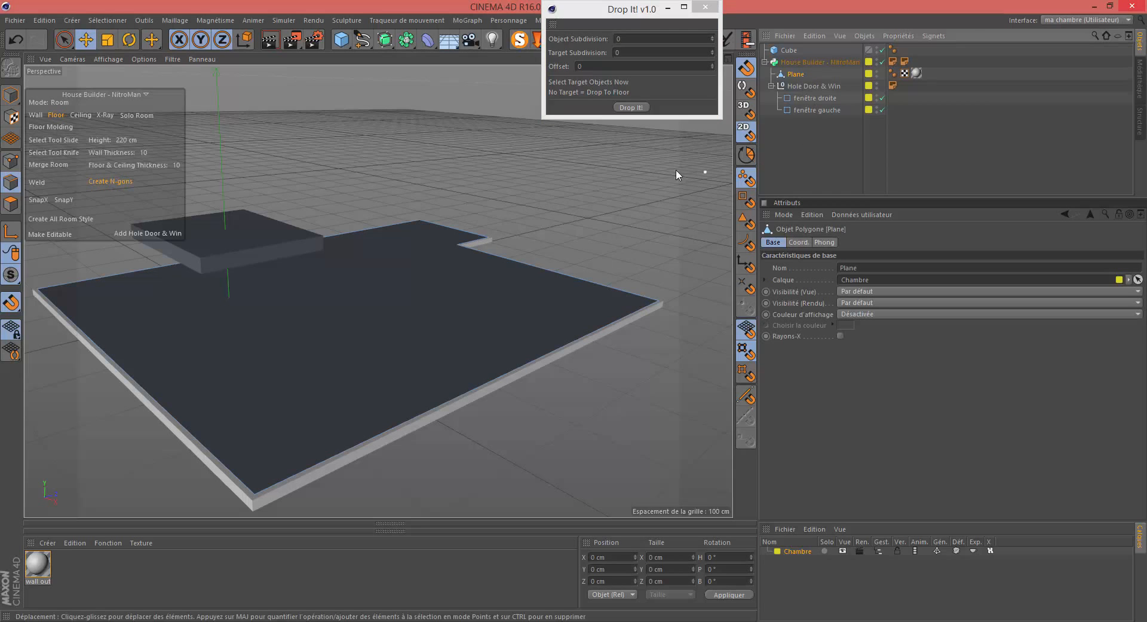
pyautogui.click(631, 107)
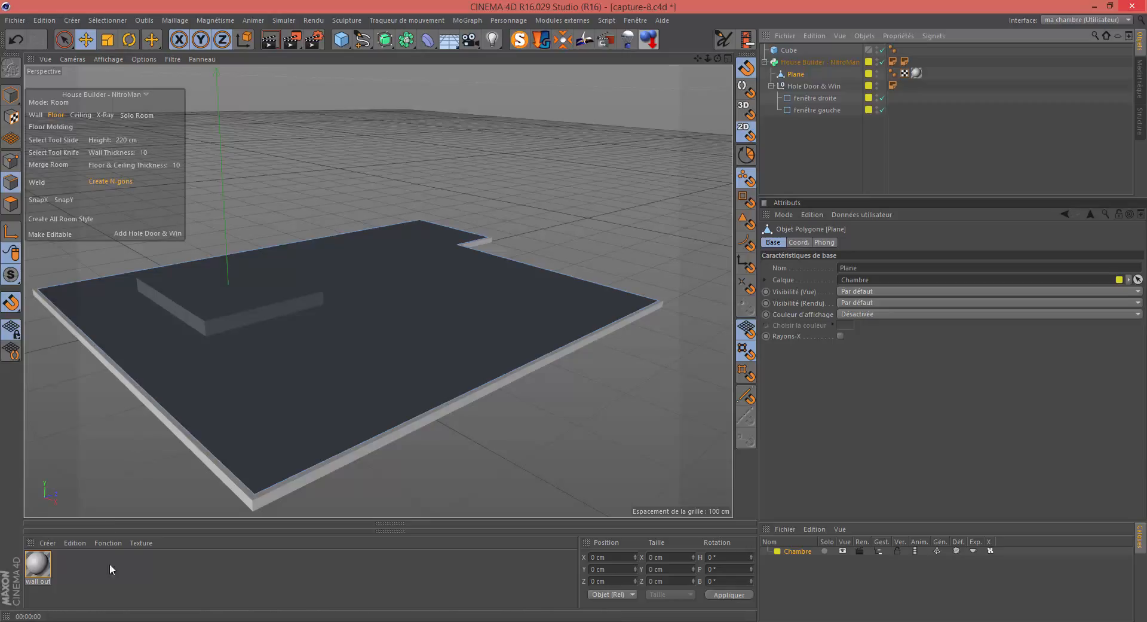
# - Create a new material, set its colour to pink (RGB 255, 137, 137), and apply it to the cube
pyautogui.doubleClick(70, 565)
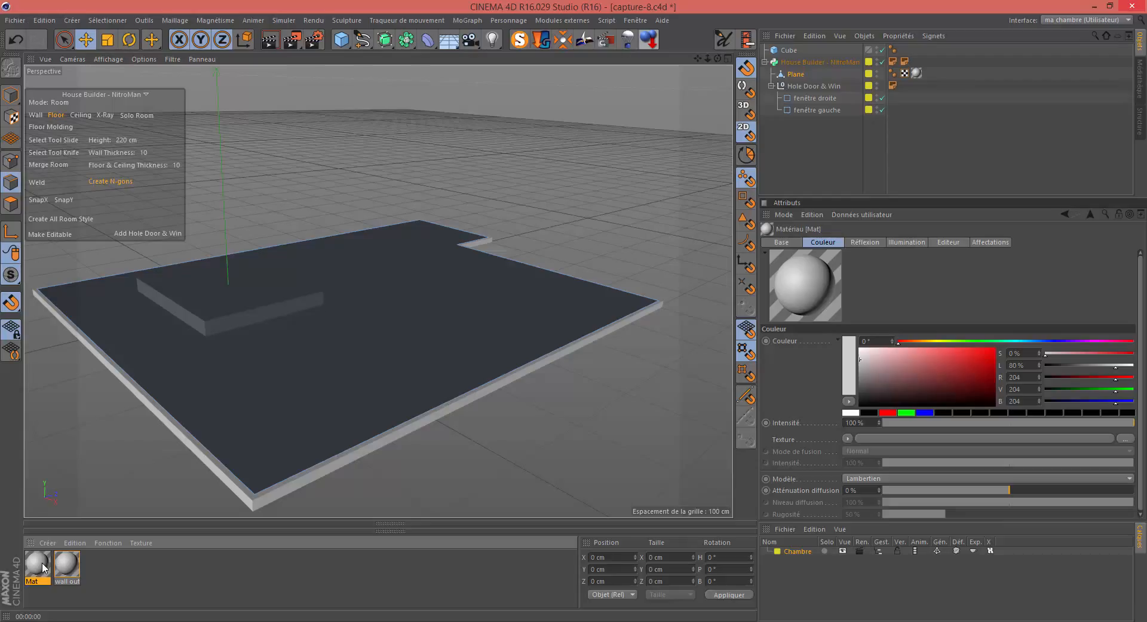
pyautogui.doubleClick(42, 562)
pyautogui.click(392, 165)
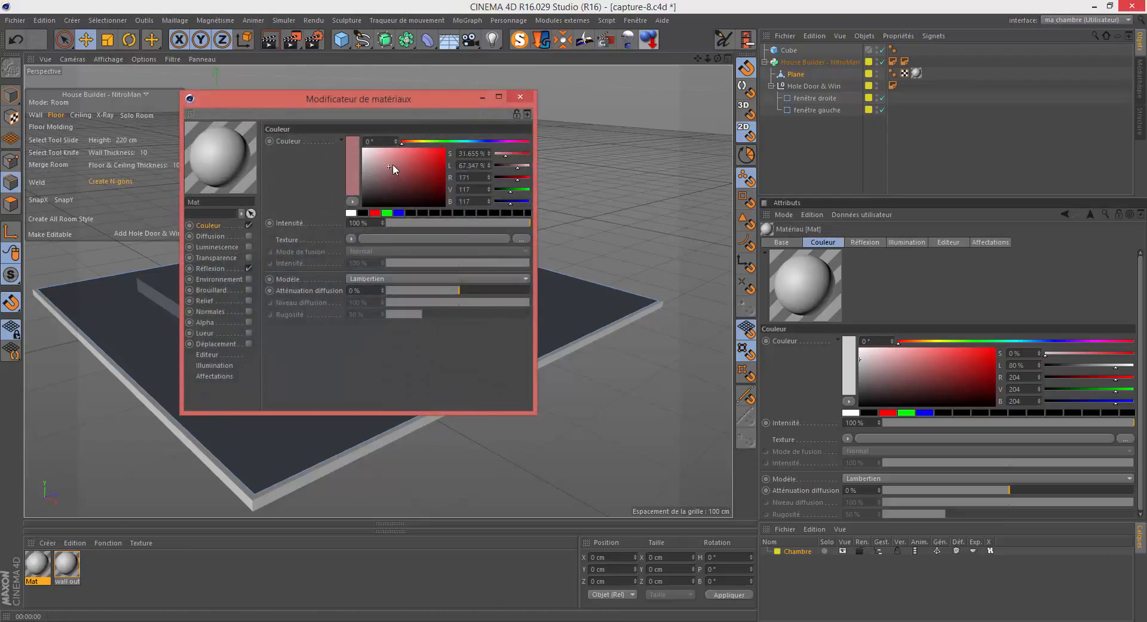
pyautogui.moveTo(393, 165)
pyautogui.mouseDown()
pyautogui.moveTo(415, 150)
pyautogui.moveTo(401, 148)
pyautogui.mouseUp()
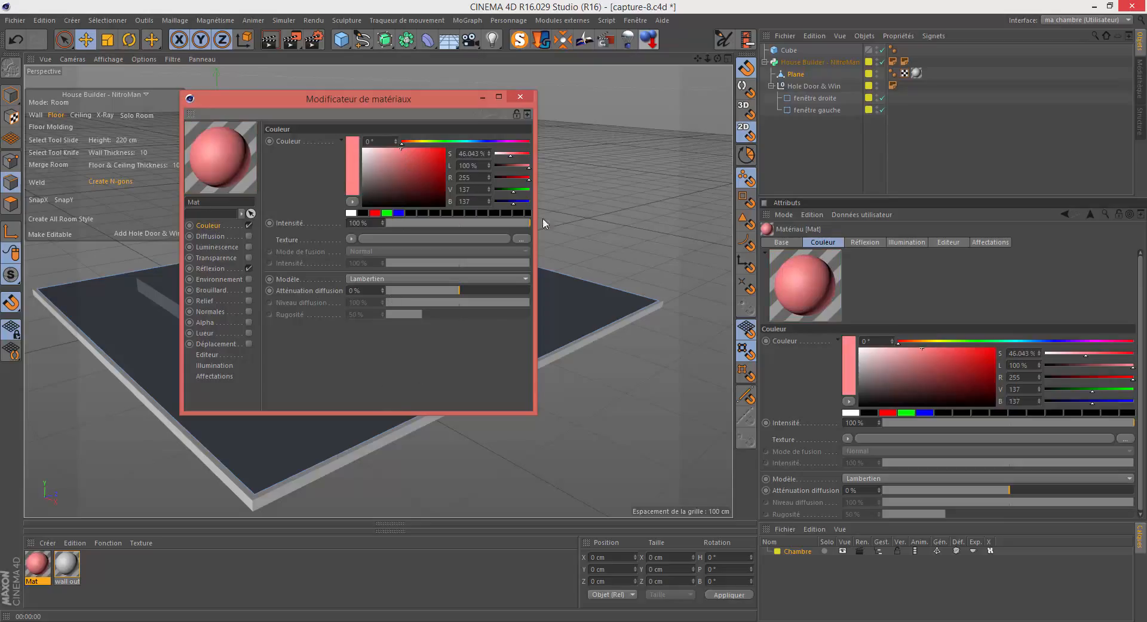
pyautogui.click(526, 99)
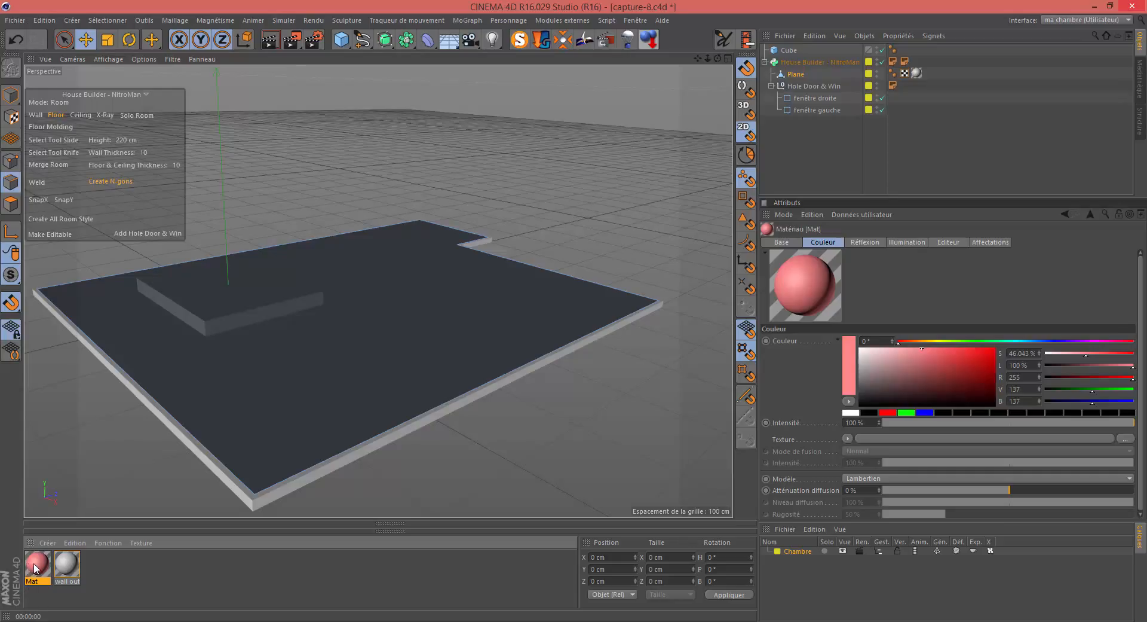
pyautogui.moveTo(34, 566); pyautogui.dragTo(190, 330)
pyautogui.moveTo(213, 298); pyautogui.dragTo(213, 299)
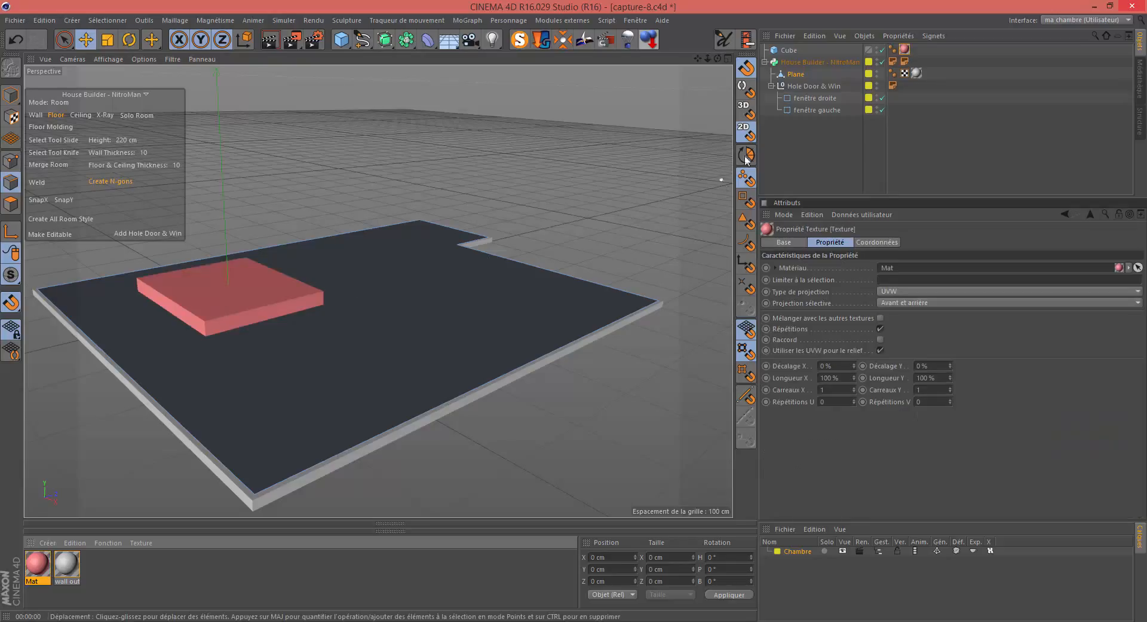
# - Rename the cube as "base du lit"
pyautogui.doubleClick(790, 50)
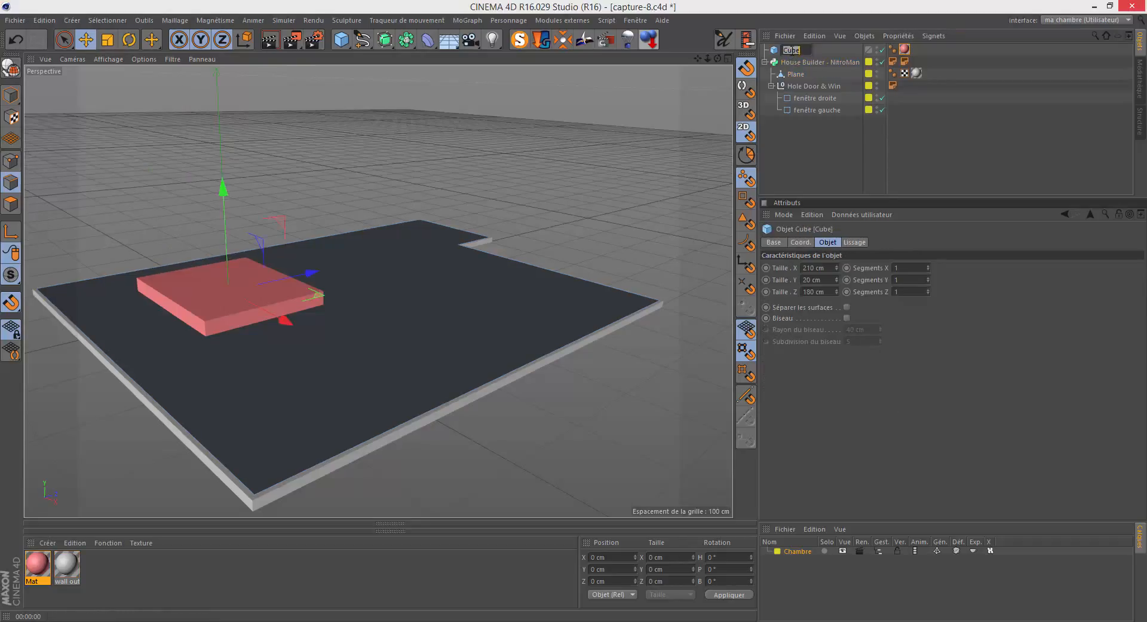
pyautogui.write('base ')
pyautogui.write('du lit')
pyautogui.press('Return')
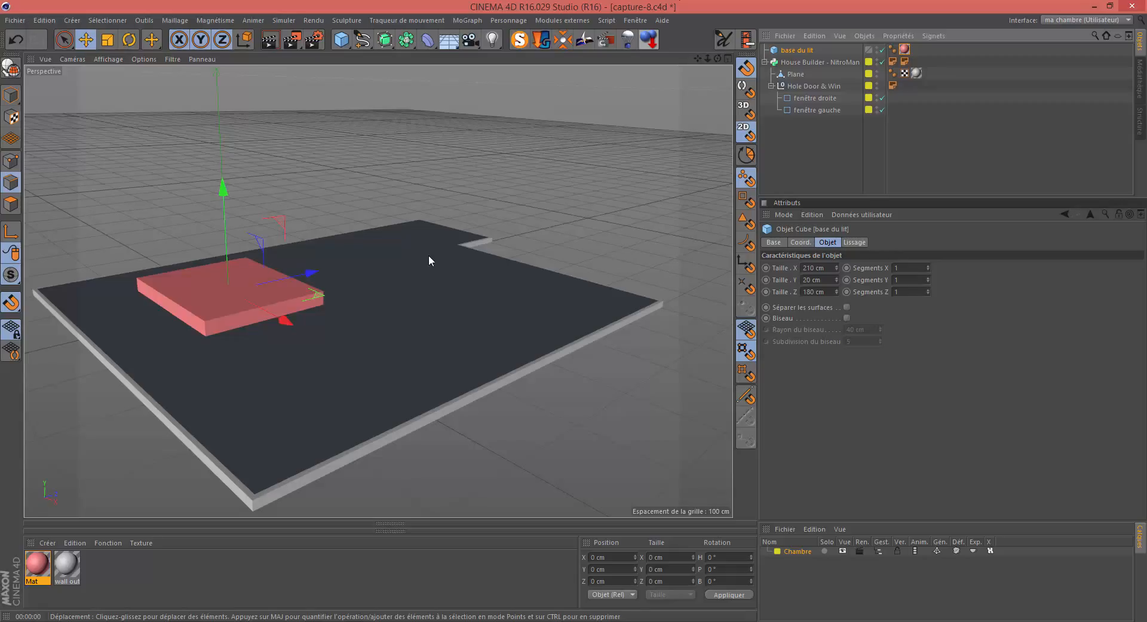
# - Switch to the top view with base du lit selected for moving
pyautogui.press('F2')
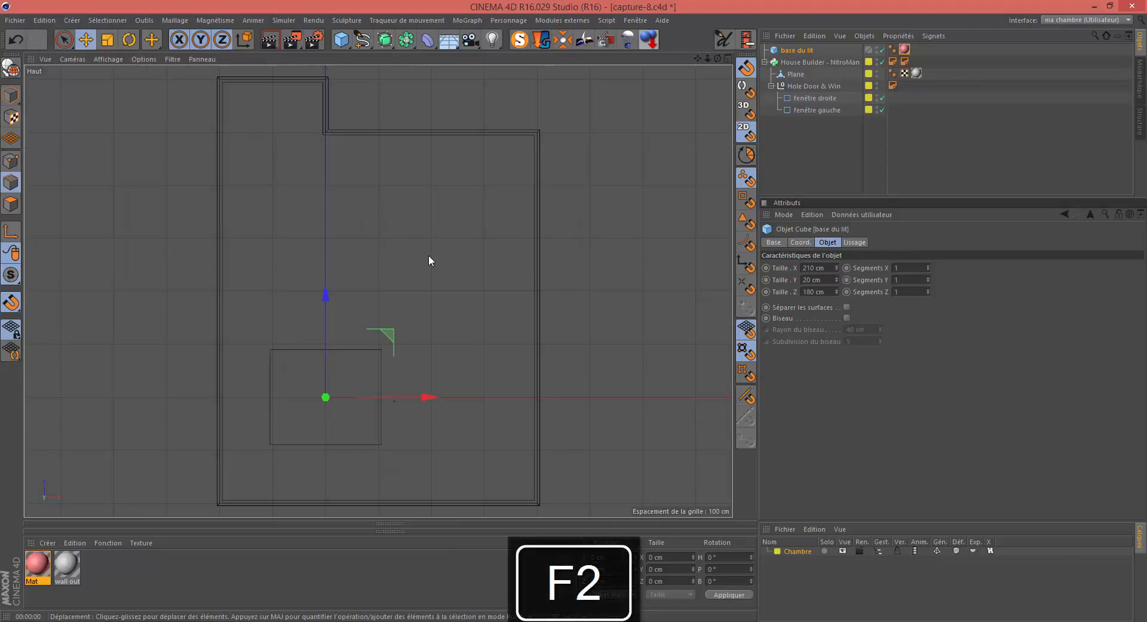
pyautogui.click(428, 256)
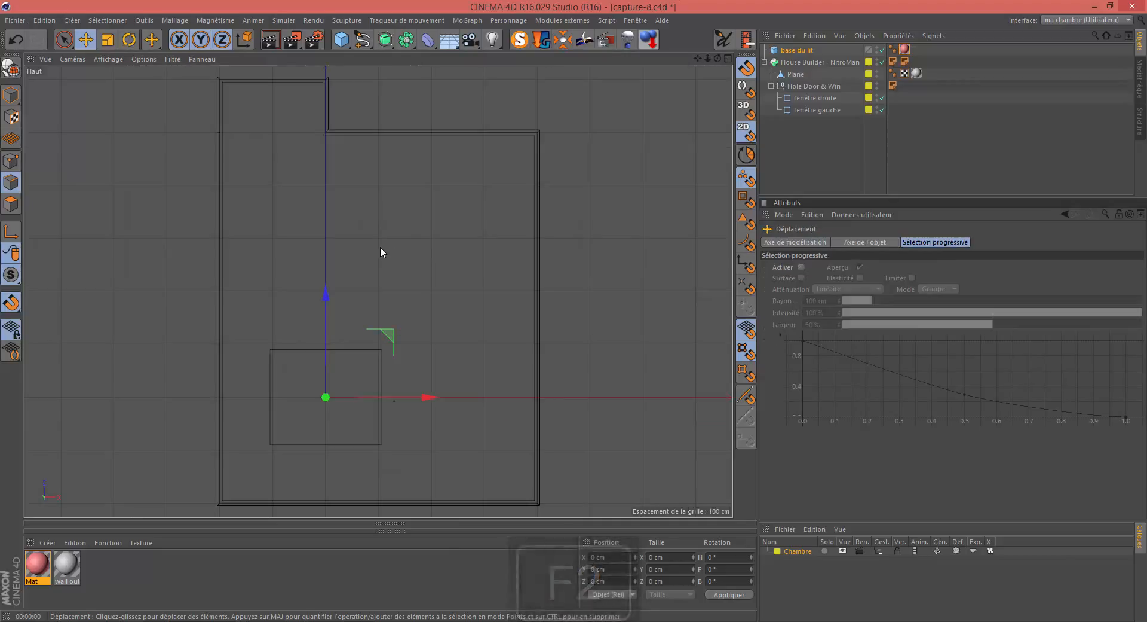